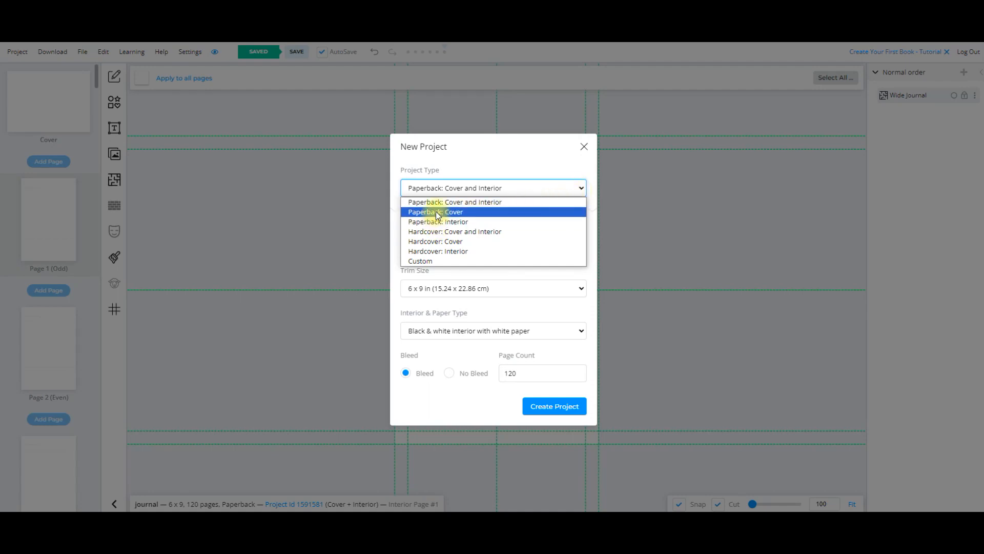
# Set the new project's type to Paperback: Cover and Interior and name it Flower Journal
pyautogui.click(481, 201)
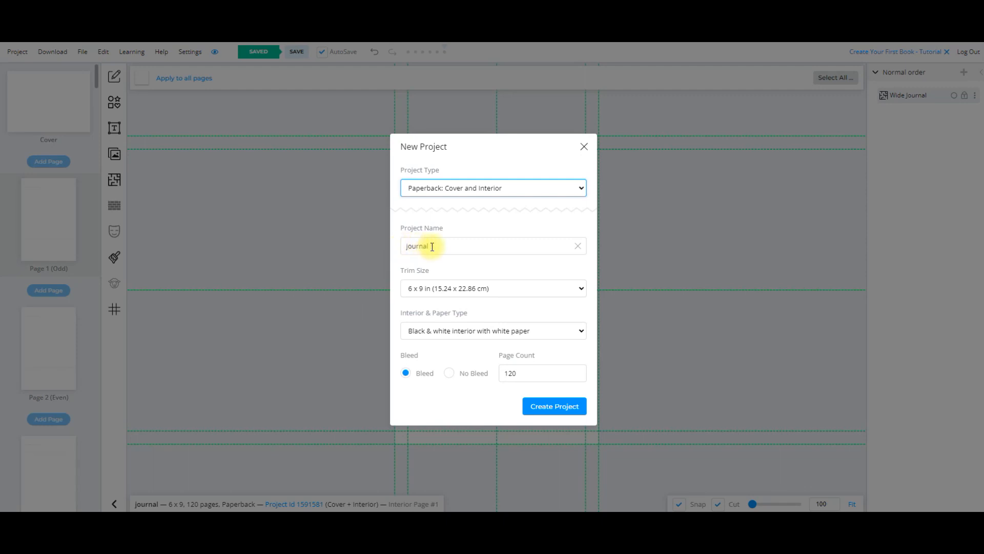
pyautogui.click(411, 246)
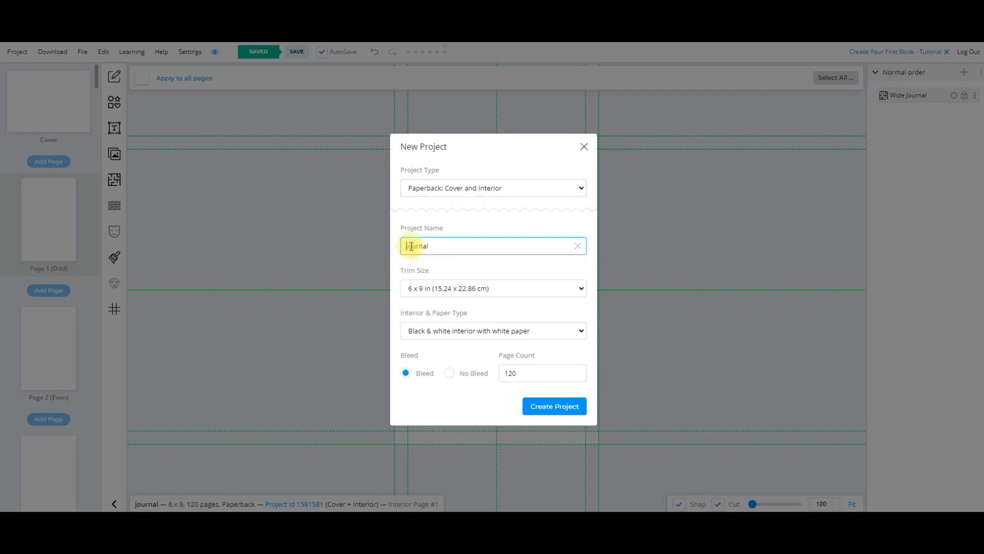
pyautogui.write('P')
pyautogui.write('lower')
pyautogui.press('Delete')
pyautogui.write('J')
# Create the project with a 6 x 9 in trim size, black & white interior with white paper, bleed and 120 pages
pyautogui.click(581, 291)
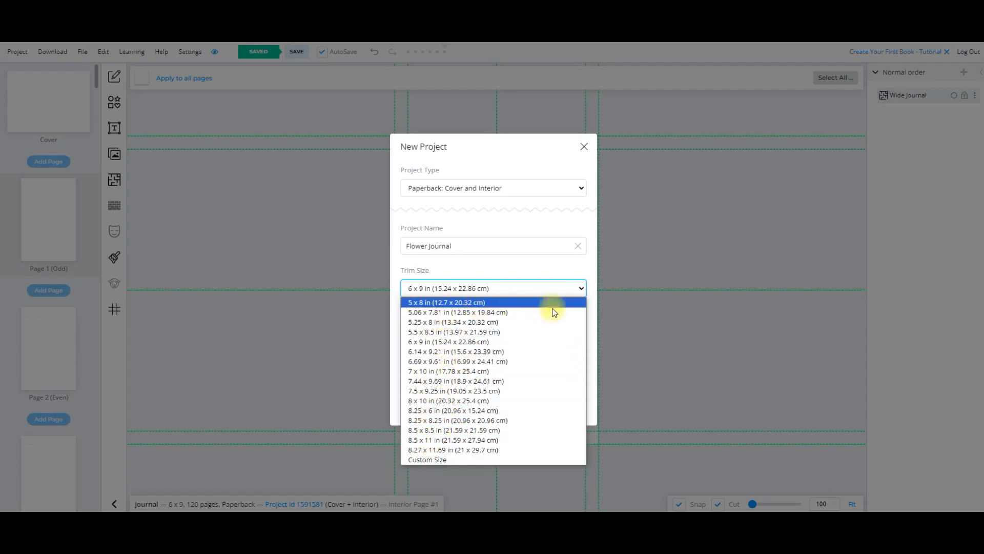
pyautogui.click(532, 287)
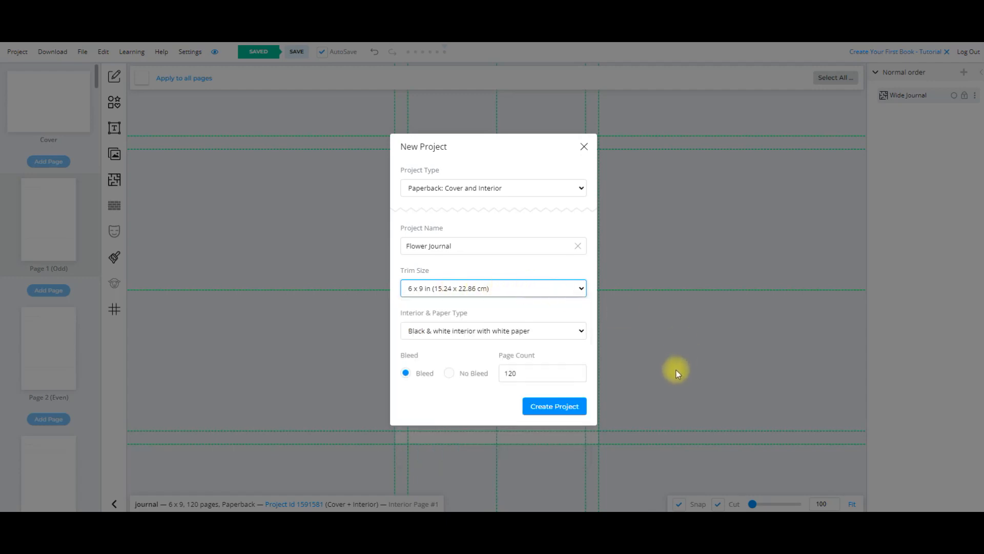
pyautogui.click(586, 330)
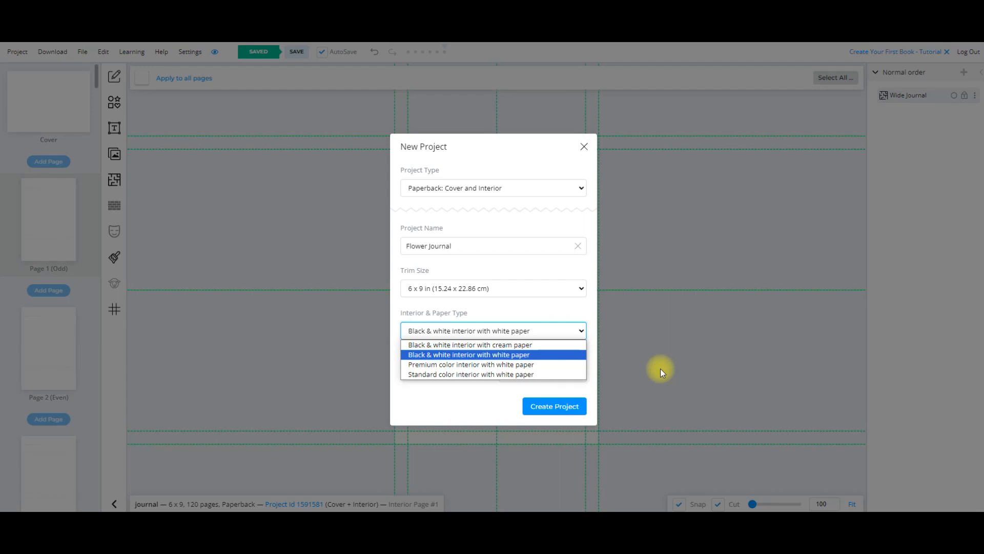
pyautogui.click(653, 380)
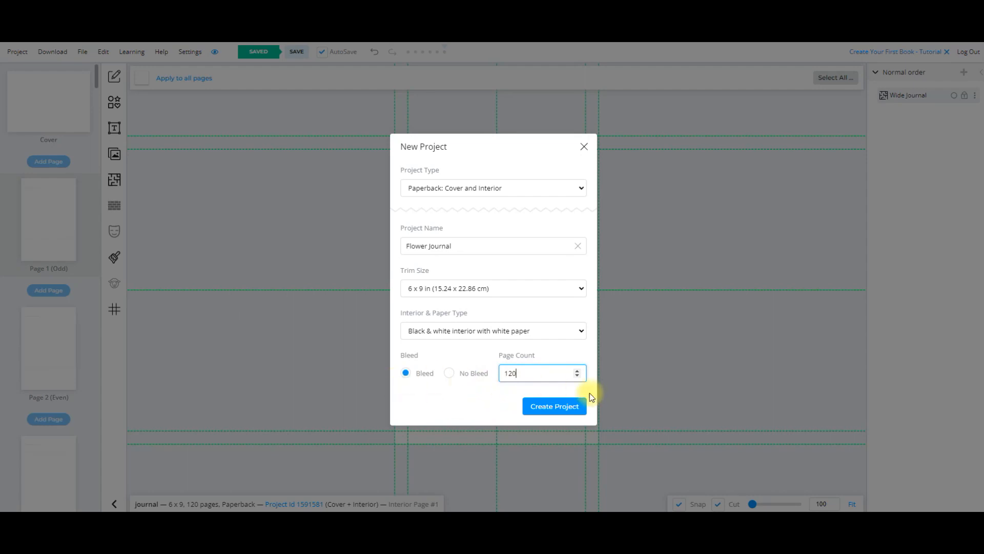
pyautogui.click(557, 409)
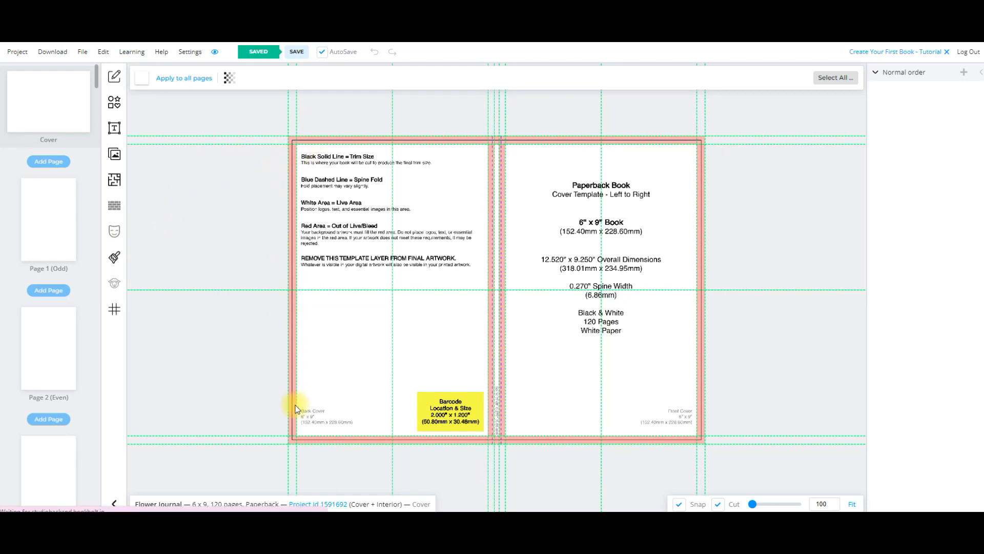
# Open interior page 1 for editing and look through the available shape and text elements
pyautogui.click(48, 217)
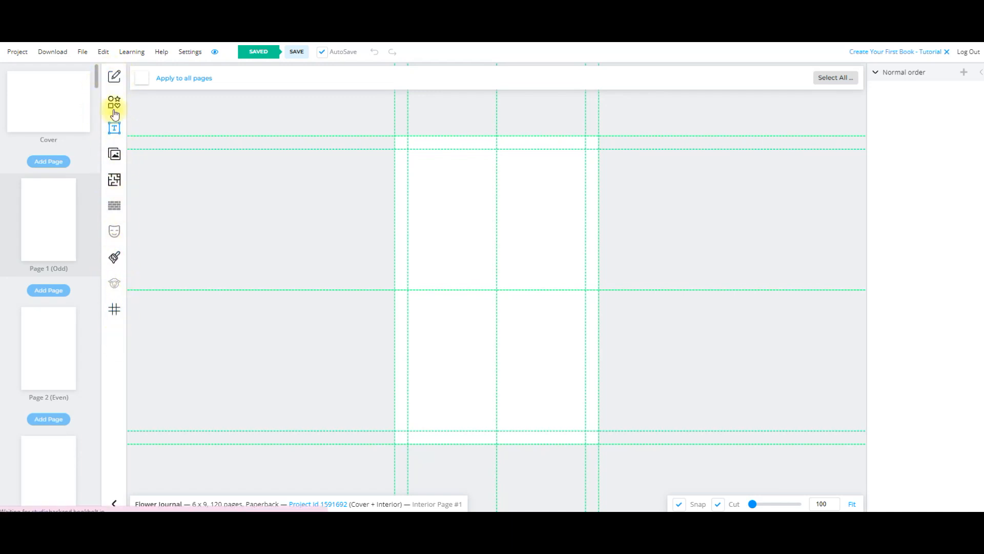
pyautogui.click(116, 80)
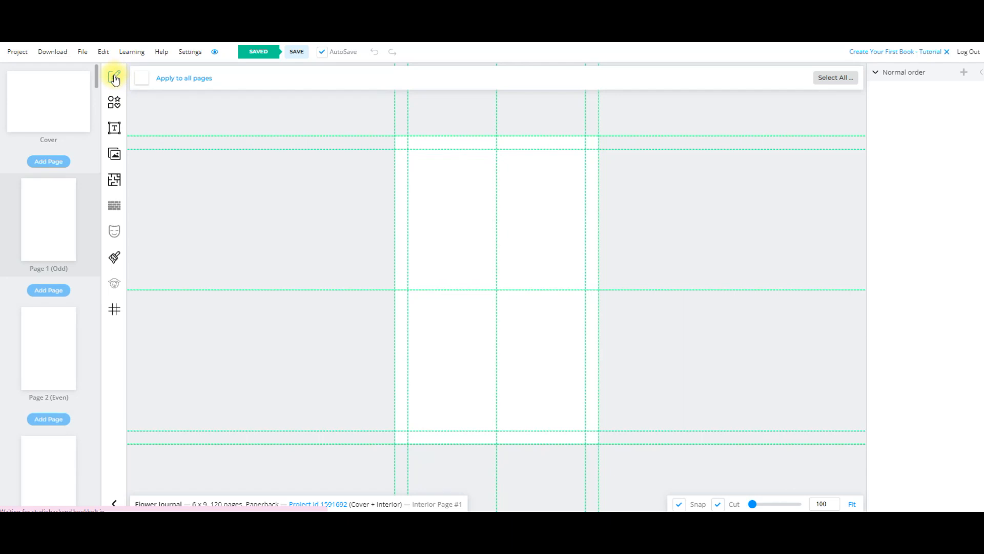
pyautogui.click(115, 106)
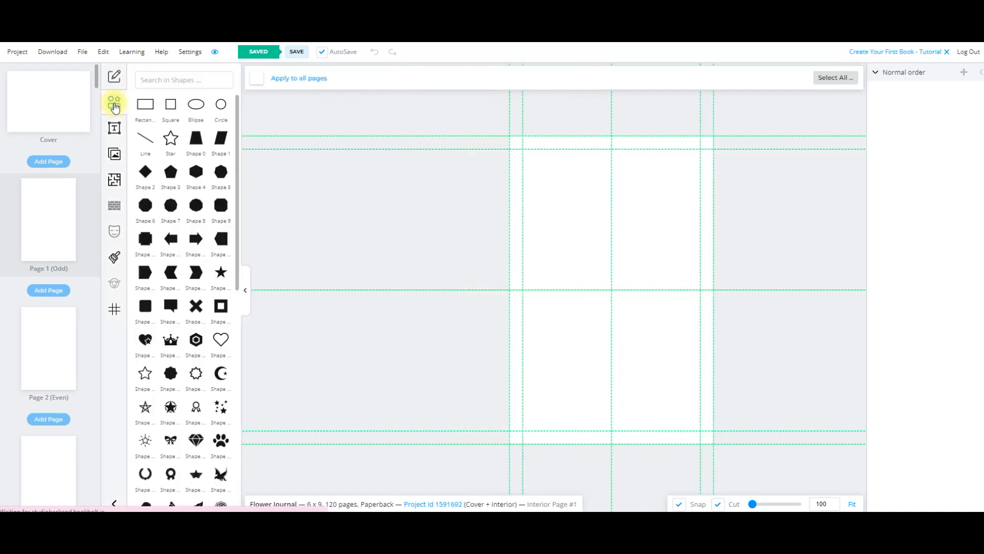
pyautogui.click(115, 130)
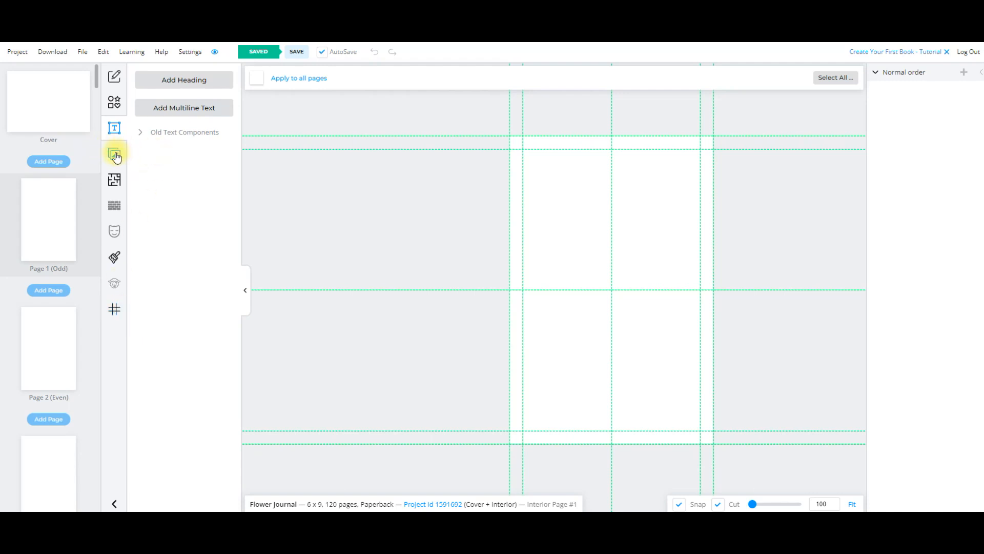
# Open the interior templates library and examine the variants of the Graph and Dot Graph templates
pyautogui.click(114, 182)
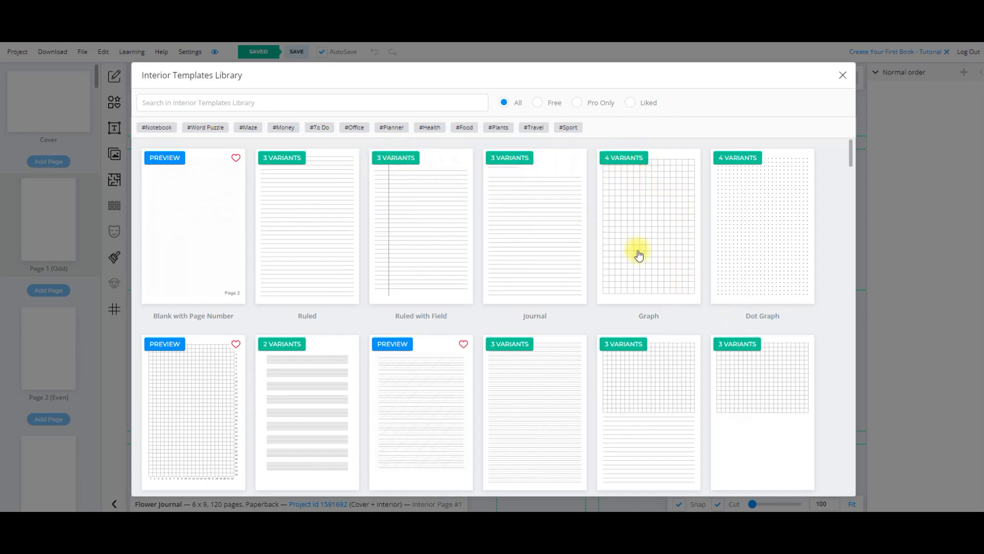
pyautogui.click(624, 163)
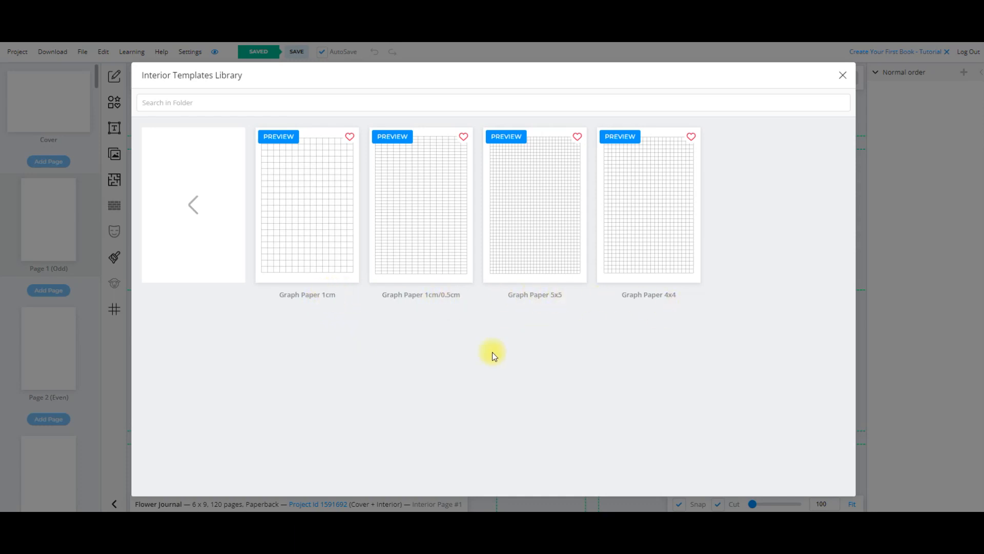
pyautogui.click(193, 204)
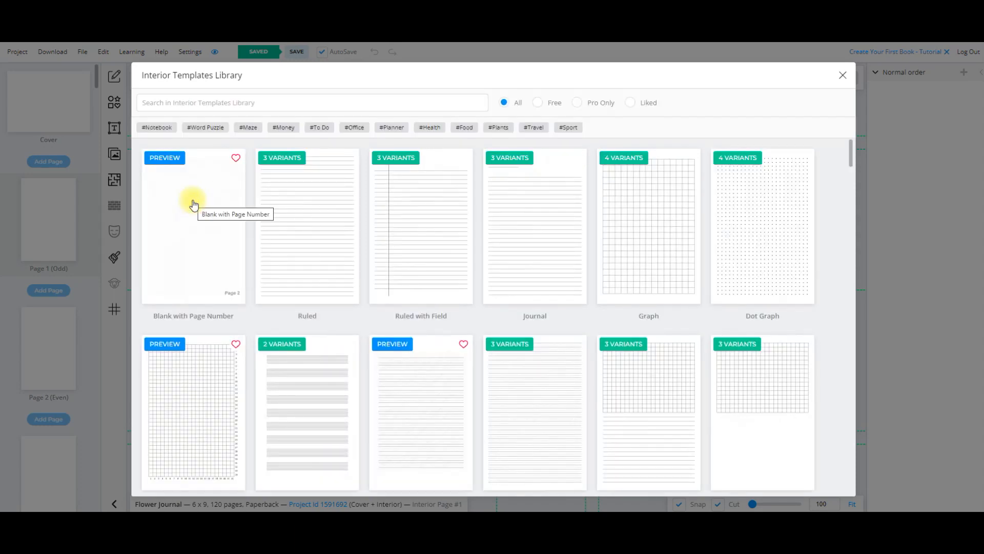
pyautogui.click(769, 230)
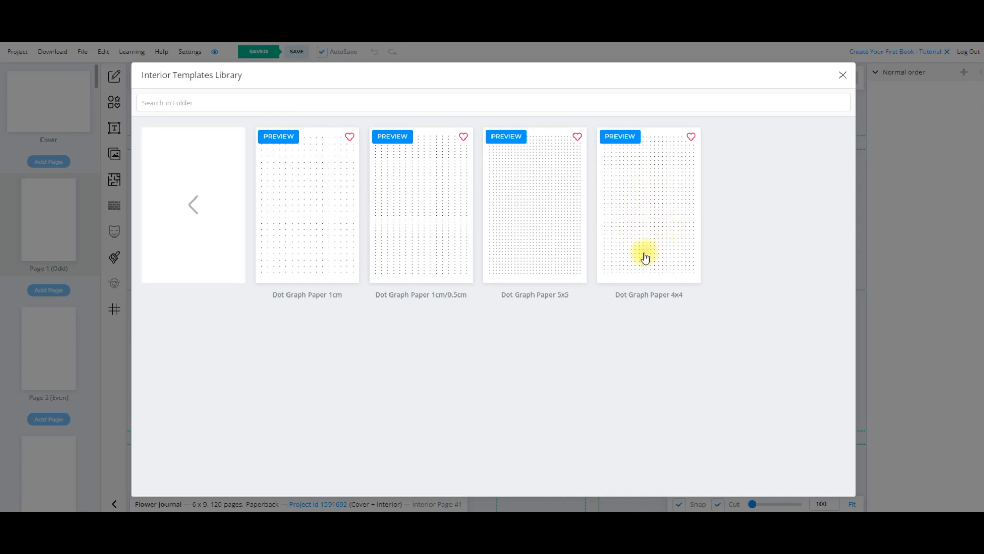
pyautogui.click(194, 204)
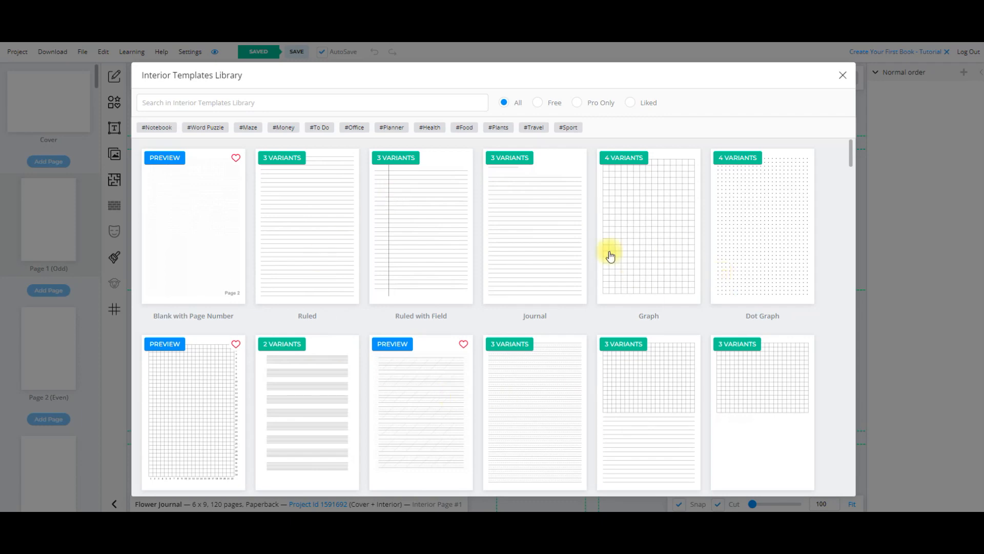
# Look through the interior templates on offer, including the puzzles, mazes, planners, trackers and log pages
pyautogui.scroll(-1, 592, 367)
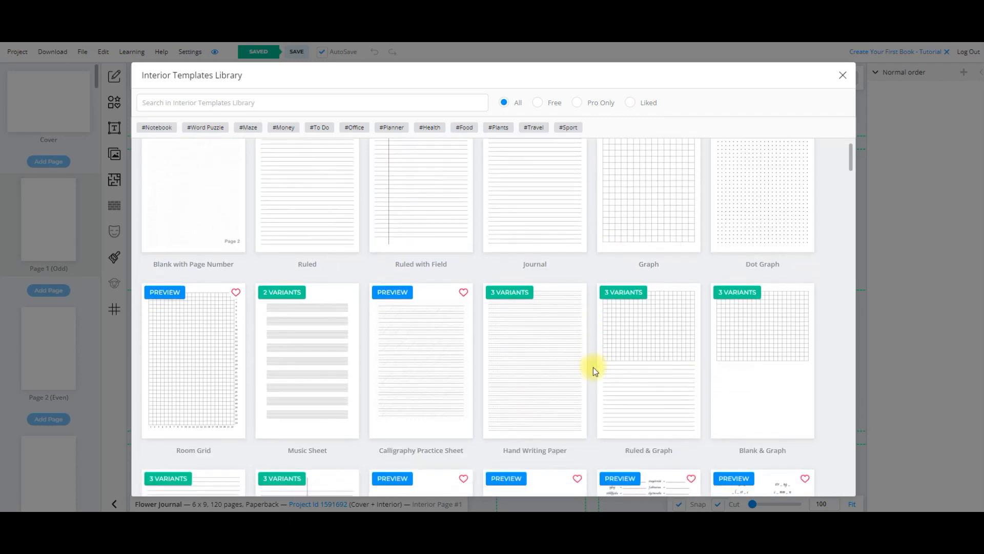
pyautogui.scroll(-5, 592, 367)
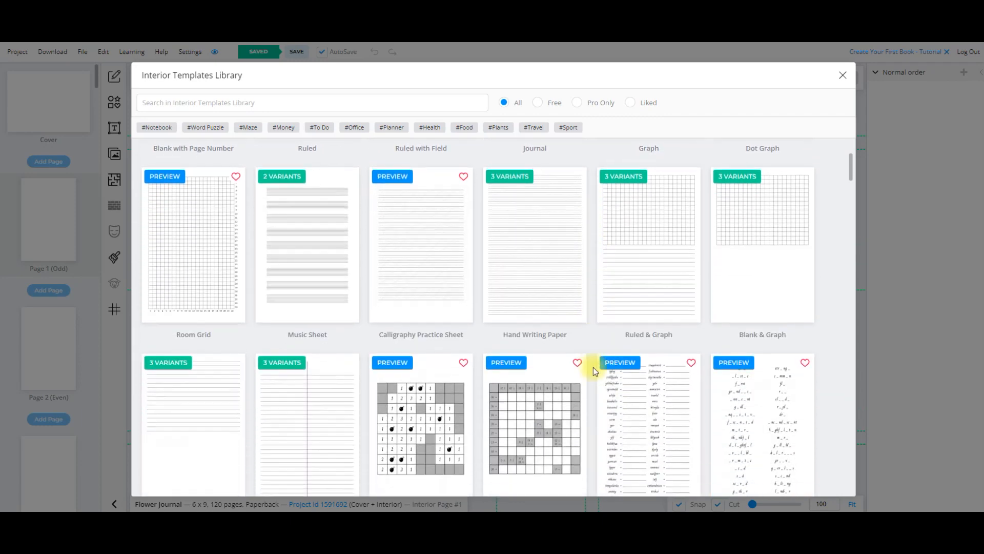
pyautogui.scroll(-2, 592, 367)
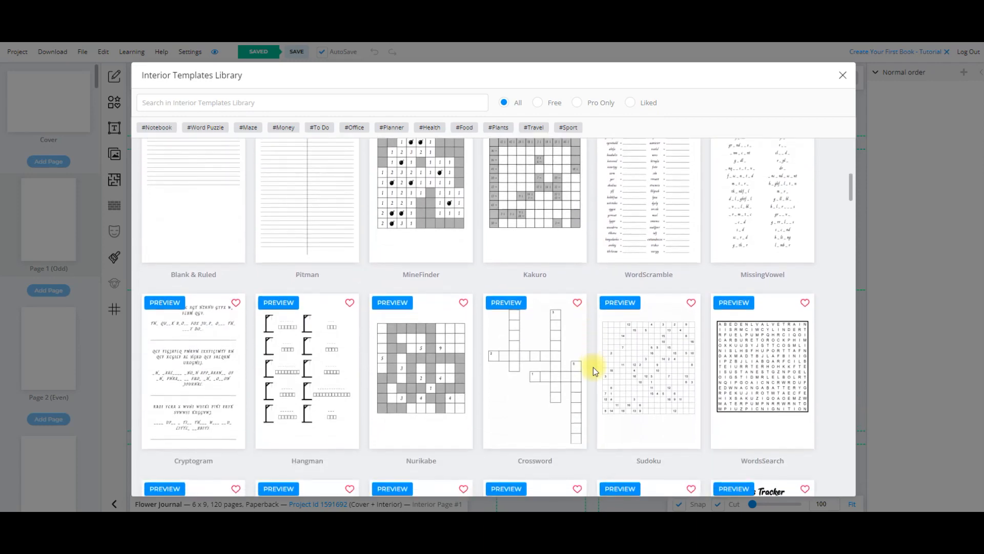
pyautogui.scroll(1, 593, 367)
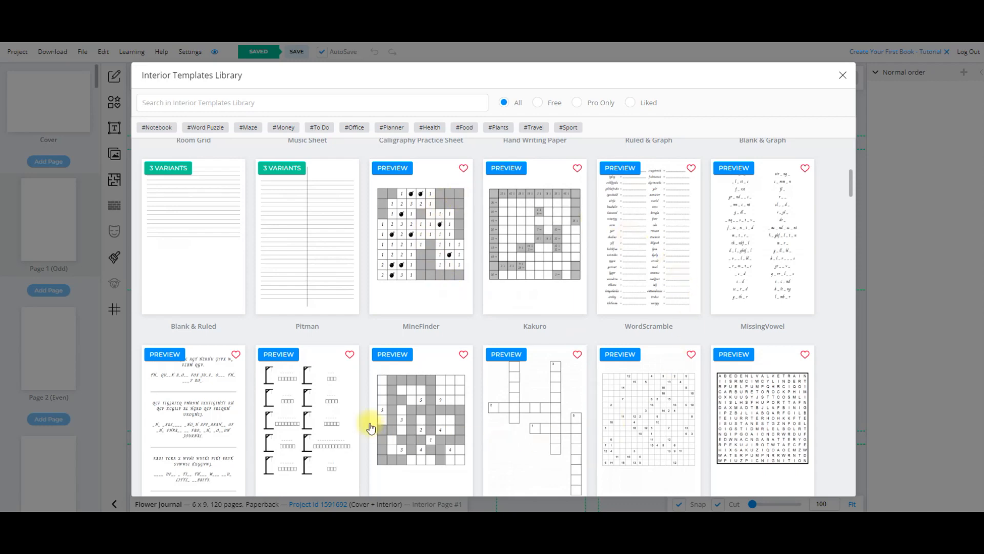
pyautogui.scroll(-2, 640, 377)
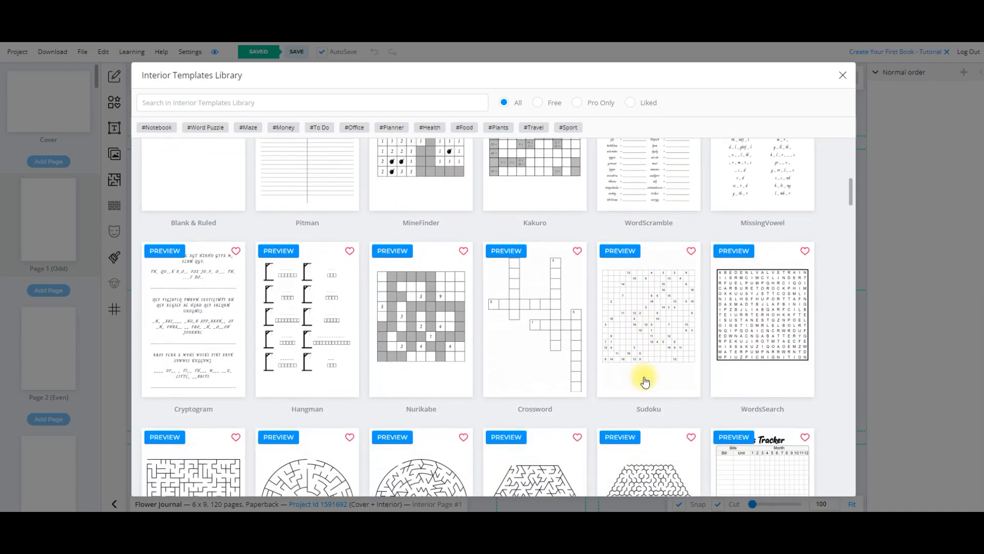
pyautogui.scroll(-3, 644, 381)
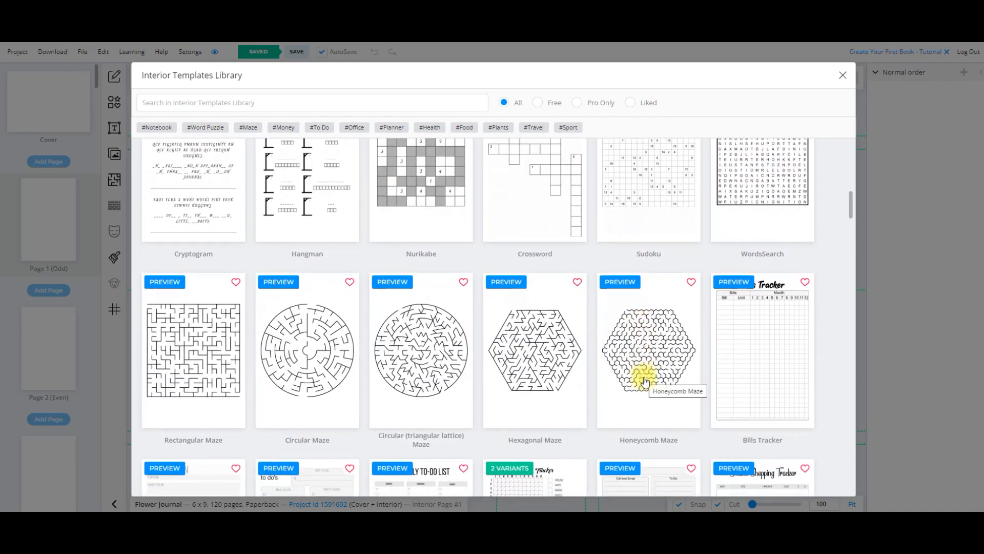
pyautogui.scroll(-1, 645, 381)
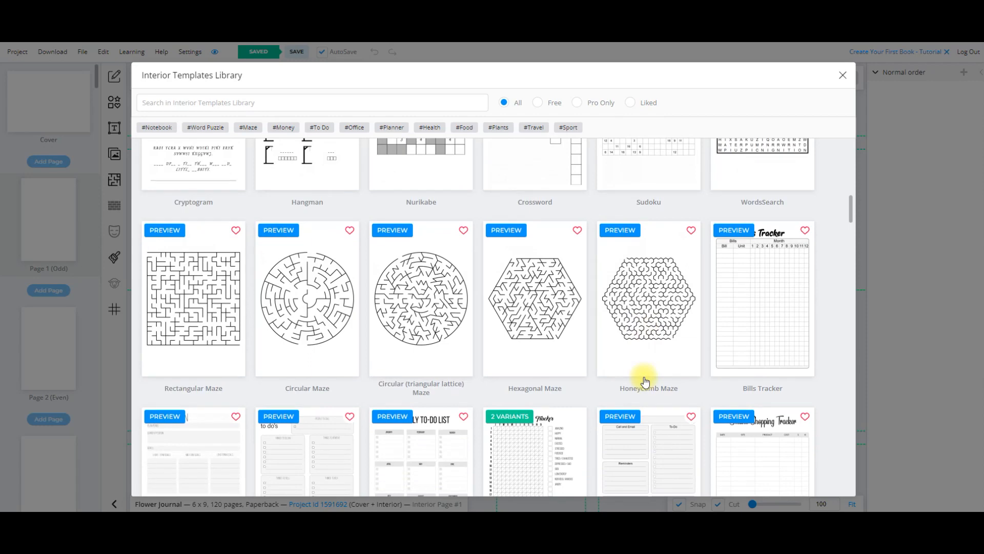
pyautogui.scroll(2, 644, 381)
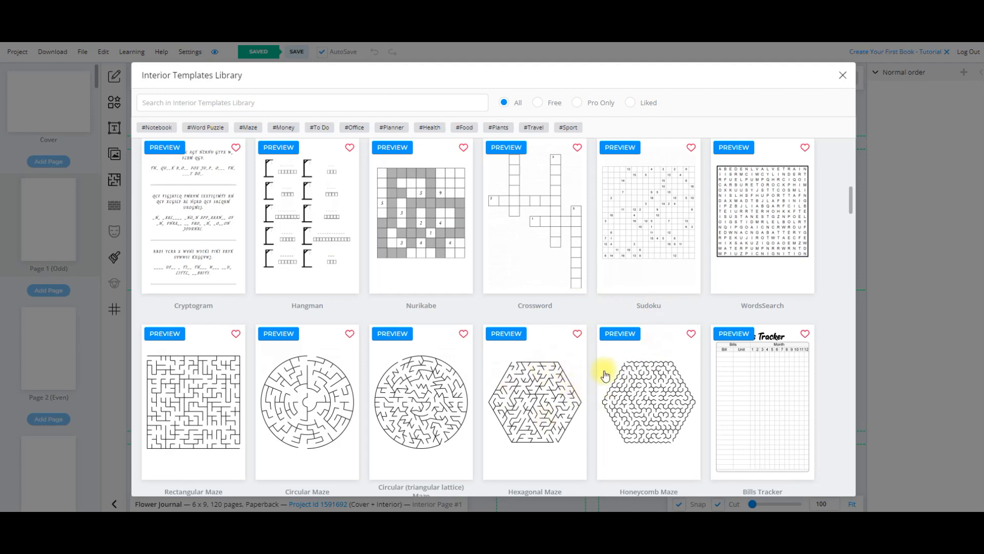
pyautogui.scroll(-1, 652, 361)
pyautogui.scroll(-2, 652, 360)
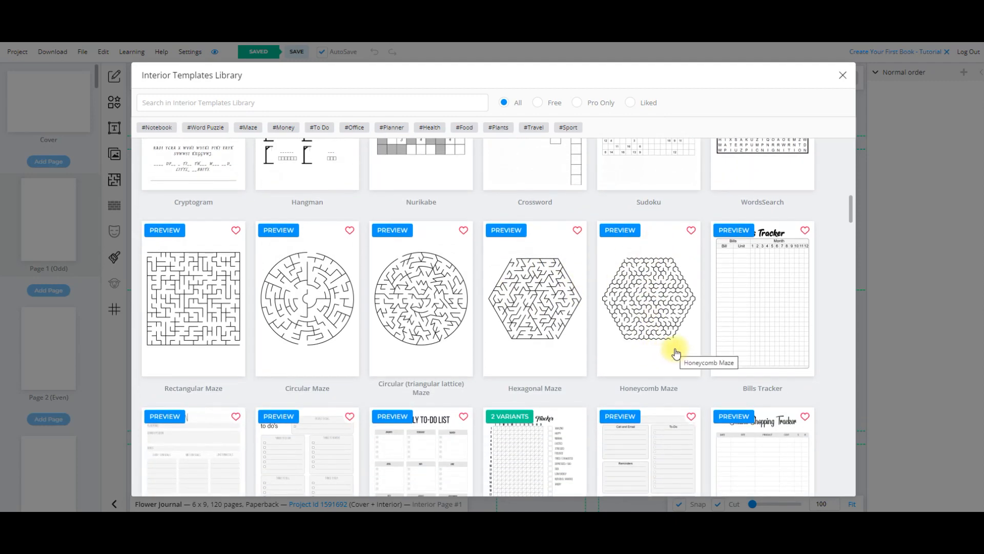
pyautogui.scroll(-3, 672, 351)
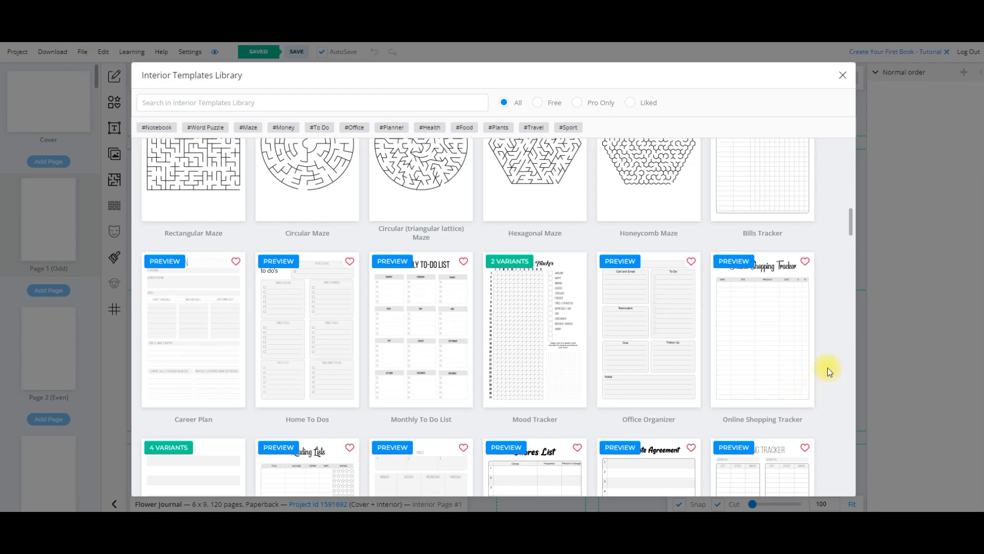
pyautogui.scroll(-1, 829, 371)
pyautogui.scroll(-7, 829, 372)
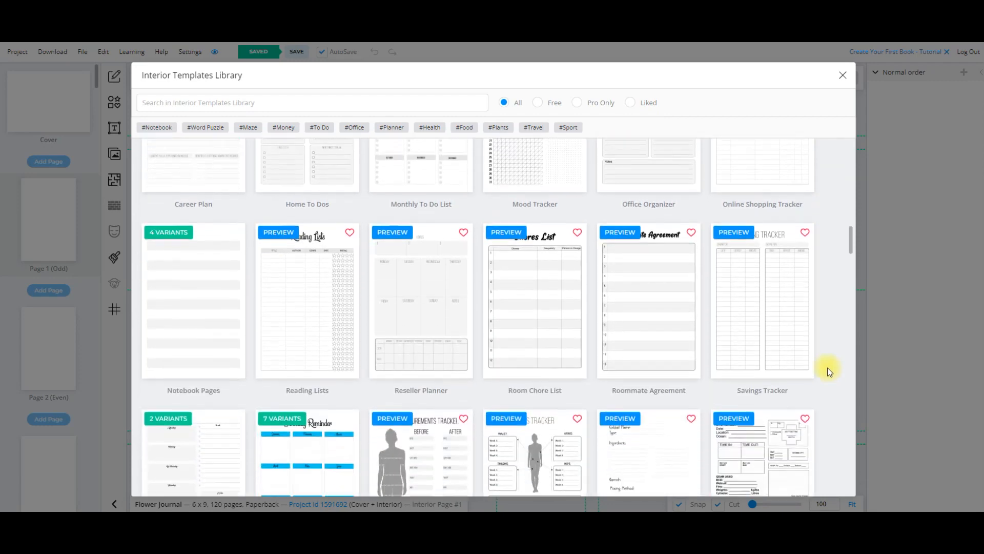
pyautogui.scroll(-5, 829, 372)
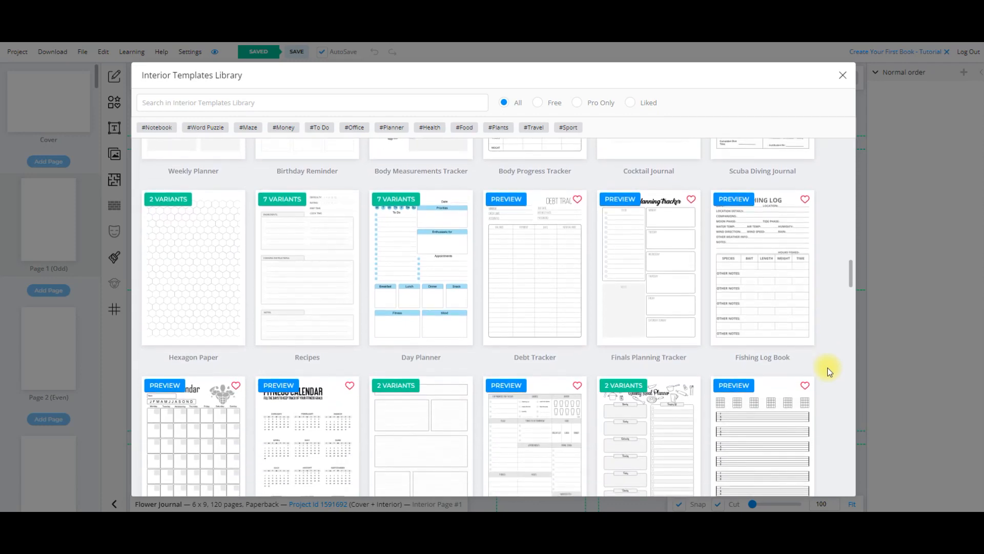
pyautogui.scroll(-2, 829, 371)
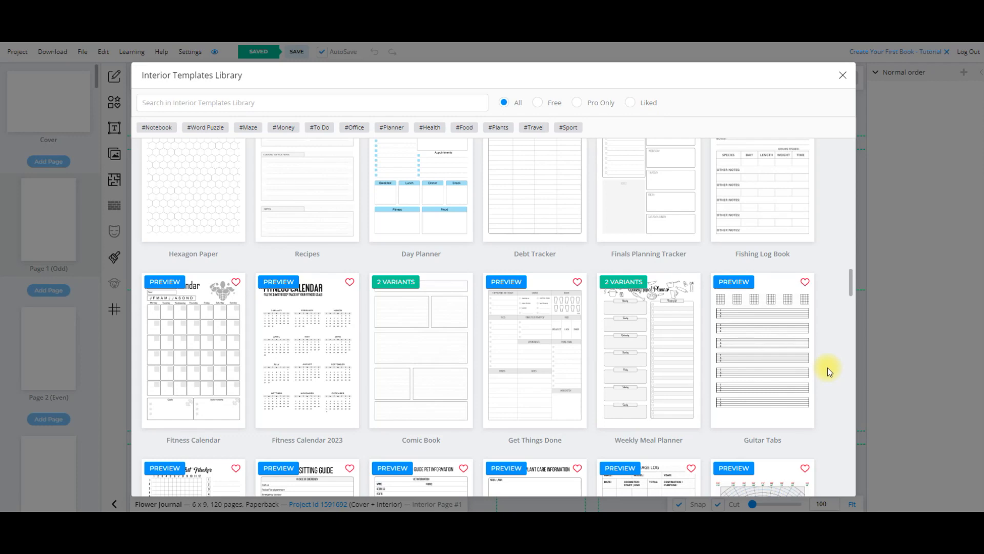
pyautogui.scroll(-4, 834, 384)
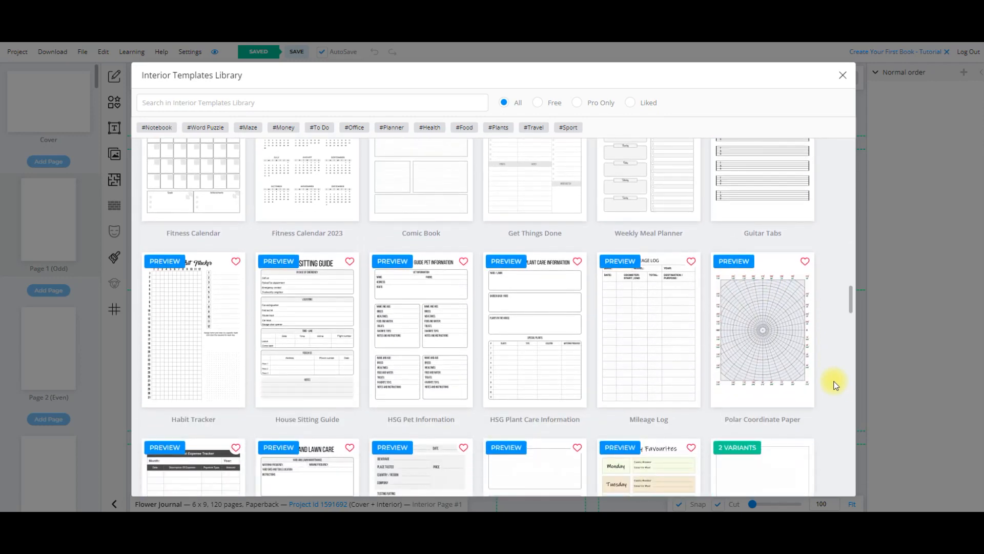
pyautogui.scroll(-1, 836, 384)
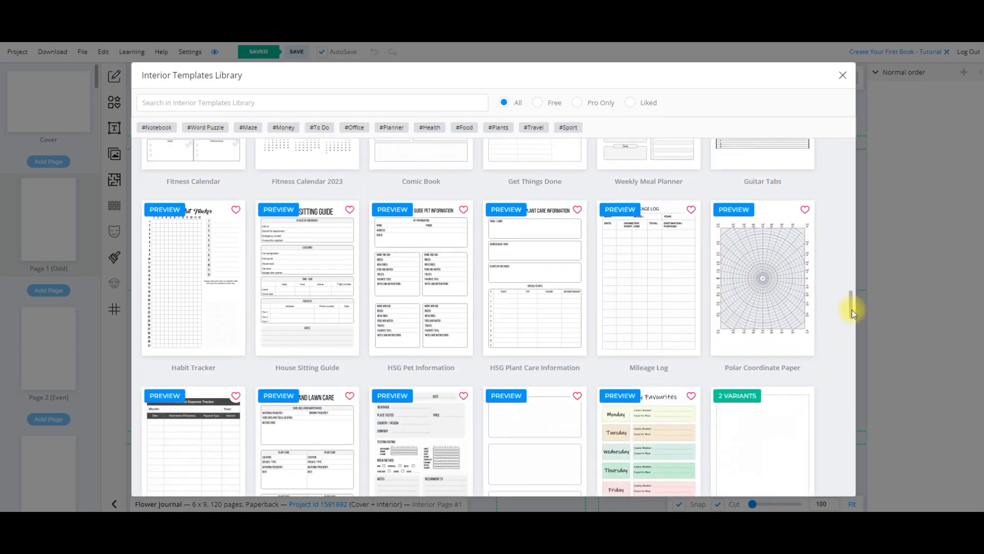
pyautogui.scroll(-1, 852, 310)
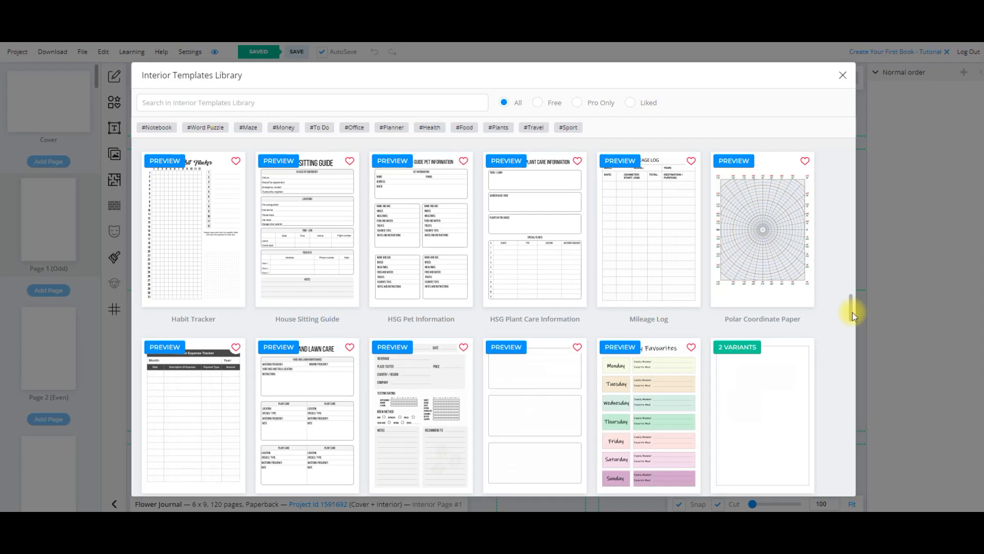
# Choose the Wide Journal variant of the Journal template for the book's interior
pyautogui.moveTo(852, 312); pyautogui.dragTo(850, 151)
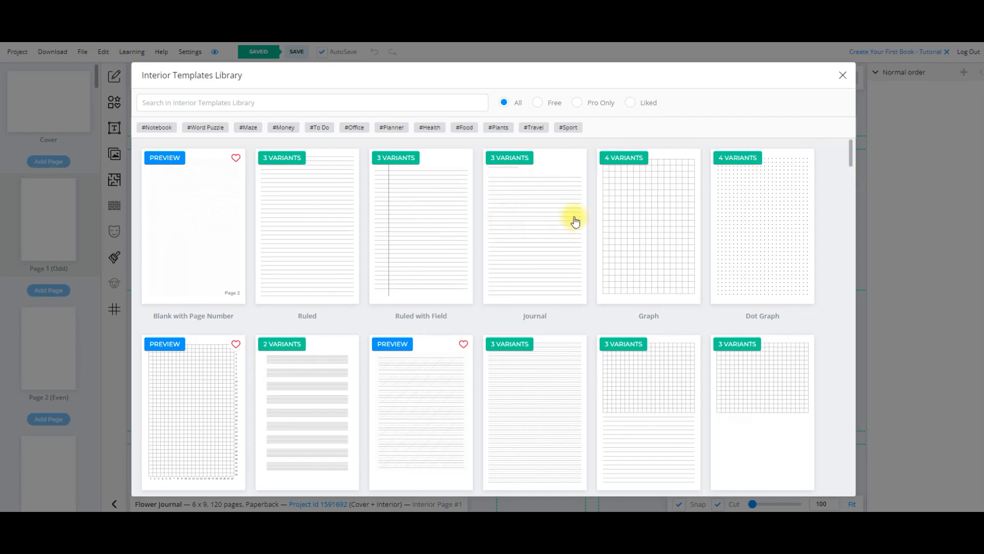
pyautogui.click(525, 229)
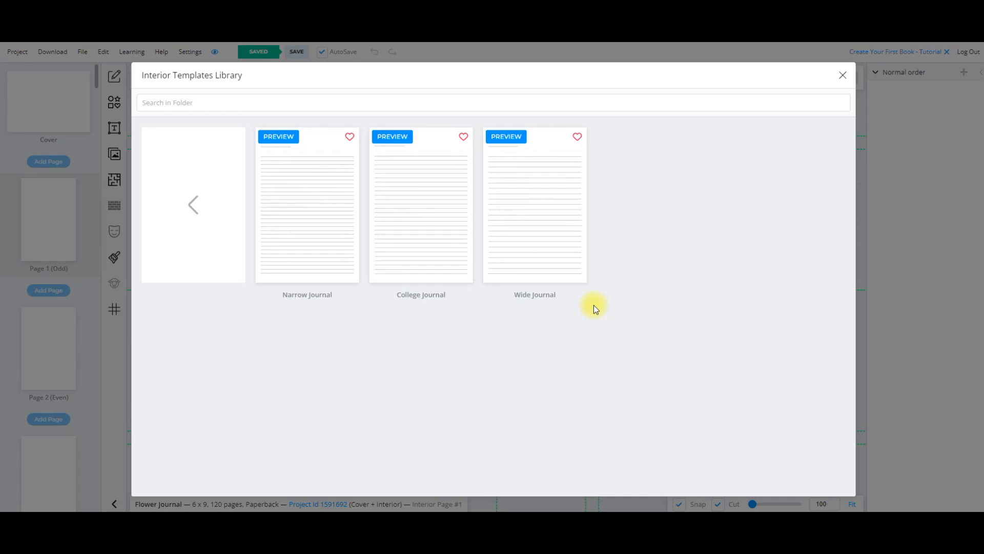
pyautogui.click(531, 205)
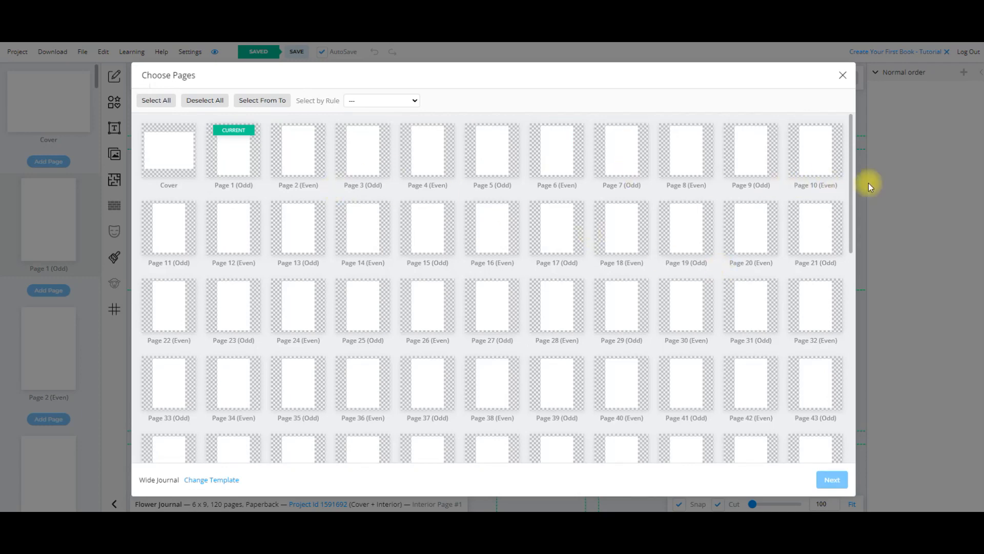
# Apply the Wide Journal template with its default options to all 120 interior pages, leaving out the cover
pyautogui.moveTo(851, 188); pyautogui.dragTo(856, 168)
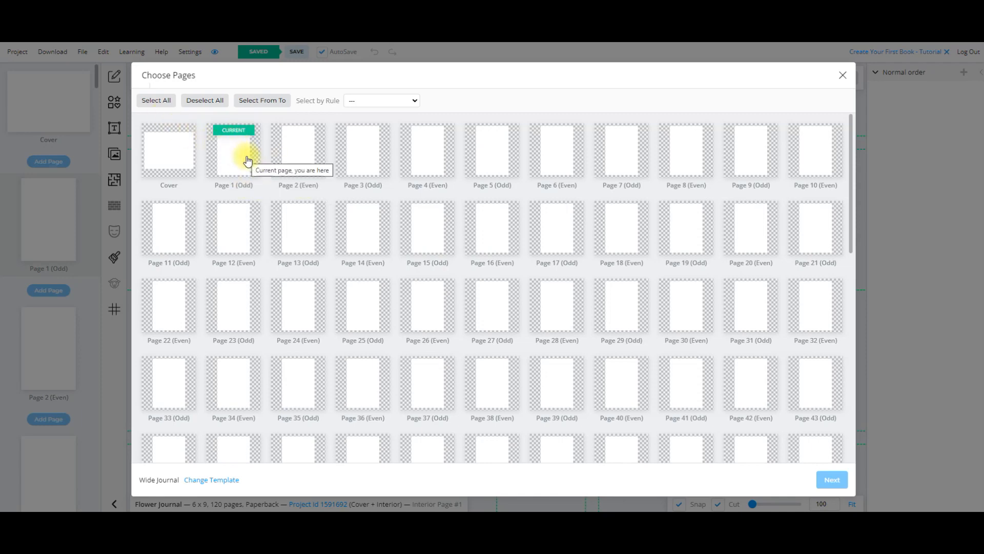
pyautogui.click(155, 102)
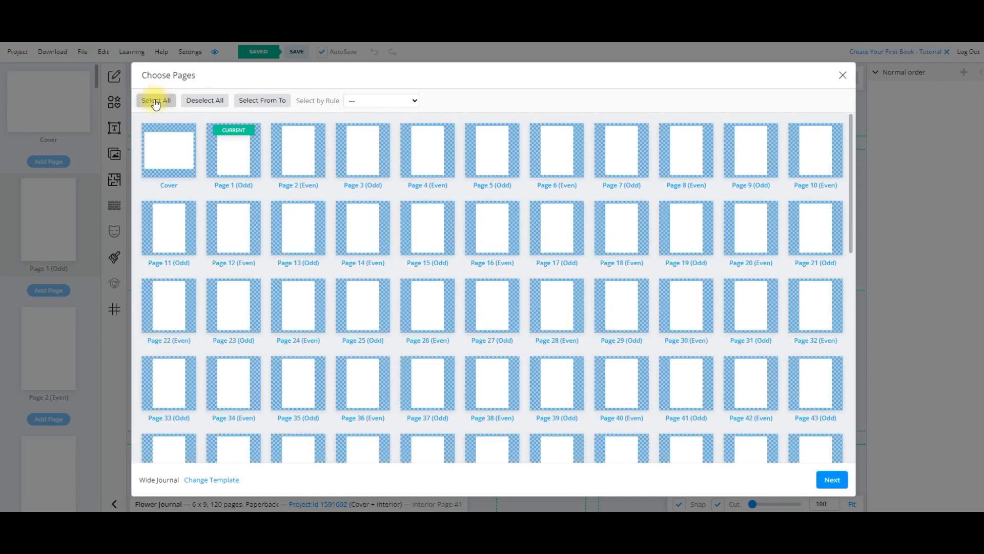
pyautogui.click(162, 161)
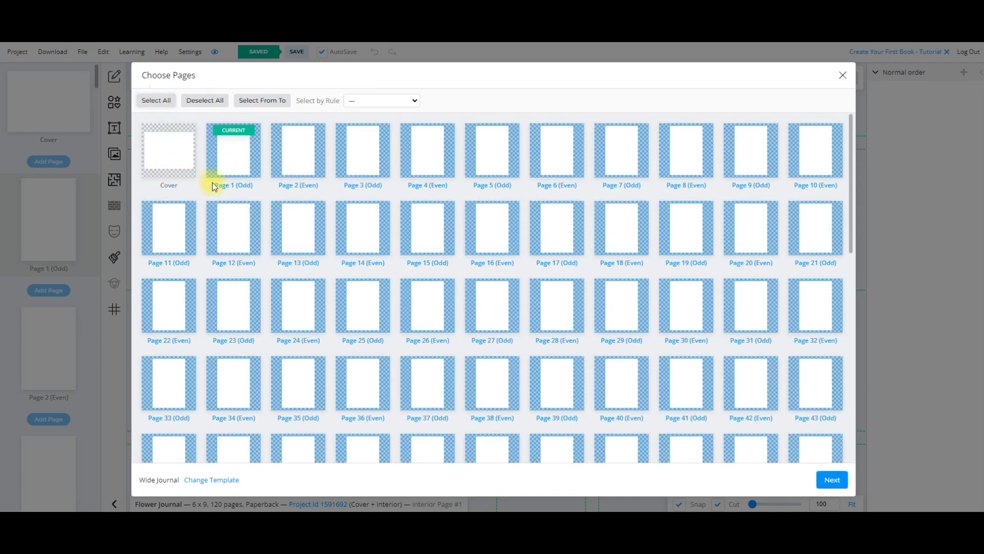
pyautogui.click(833, 483)
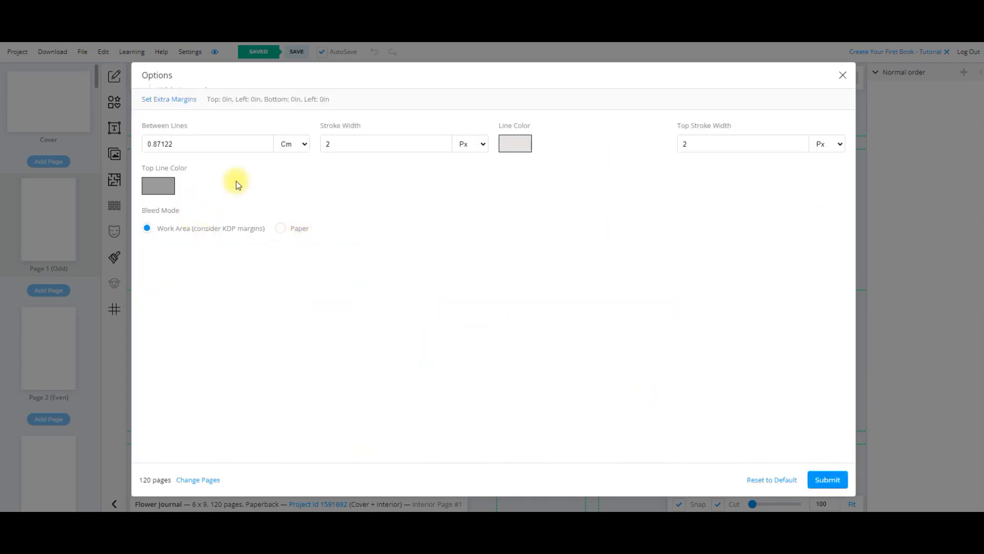
pyautogui.click(519, 144)
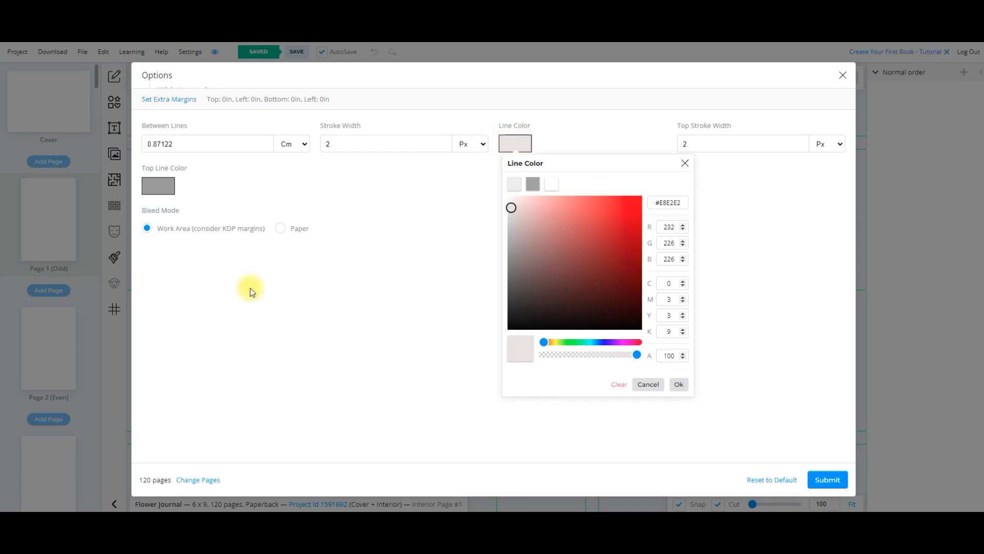
pyautogui.click(810, 479)
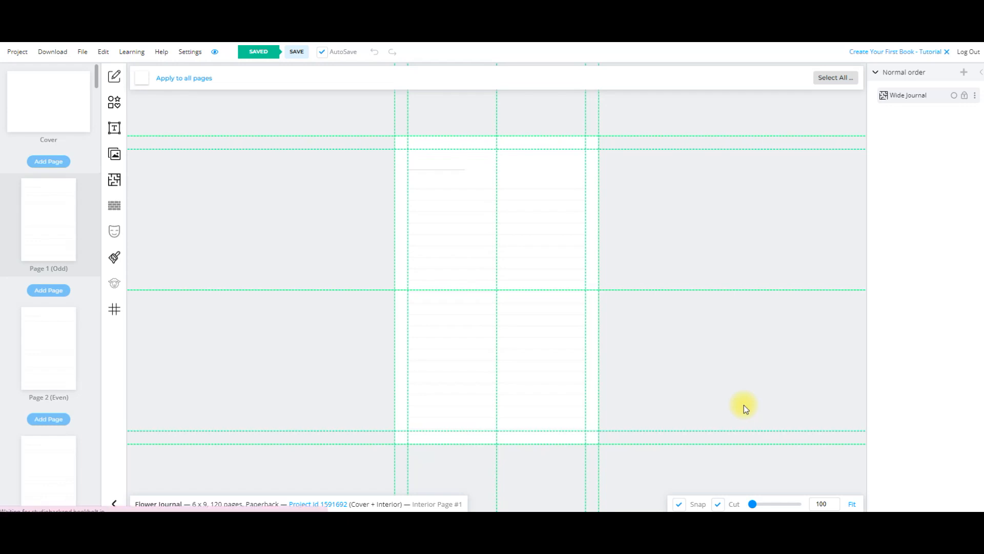
# Open the cover for editing and add a rectangle stretched over the entire back cover, spine and front cover, including the bleed
pyautogui.click(50, 103)
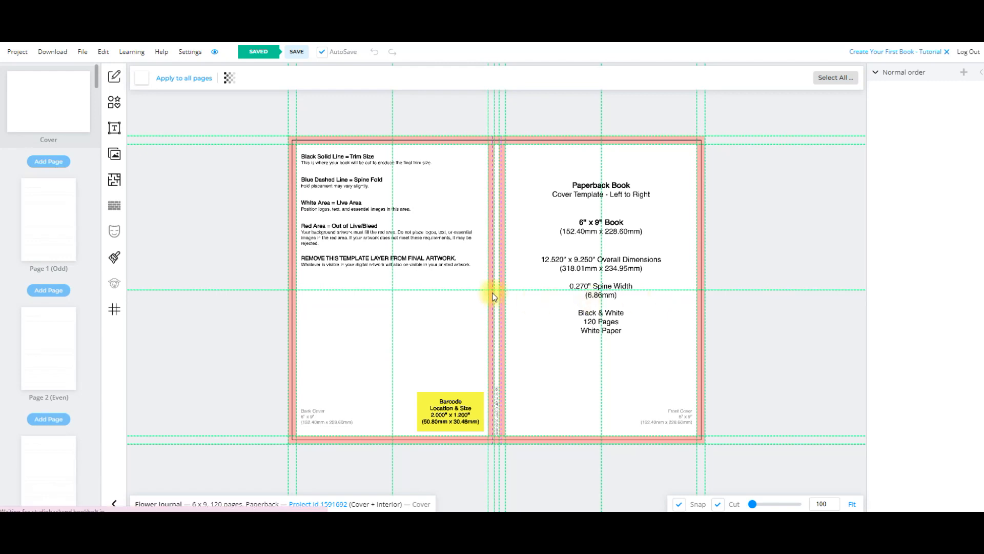
pyautogui.click(114, 104)
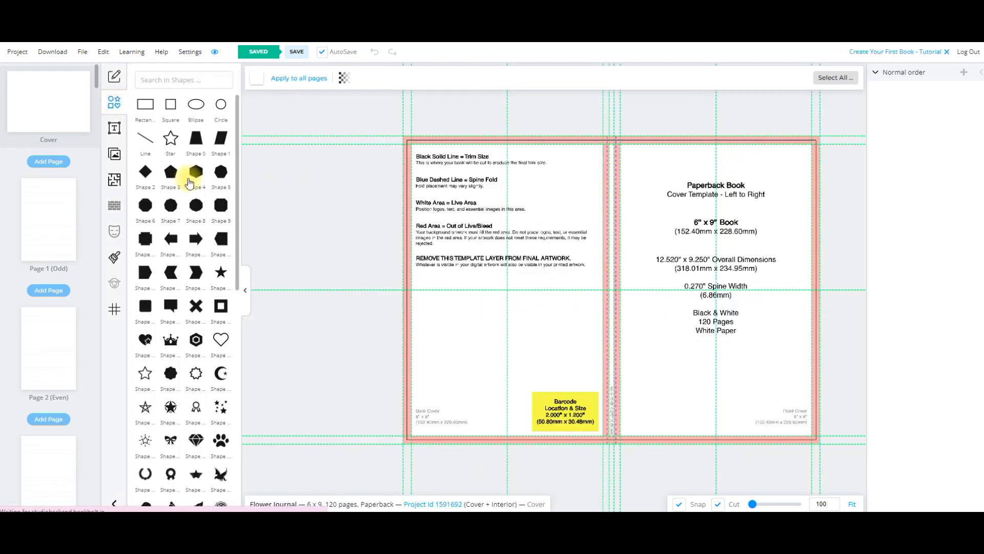
pyautogui.click(144, 106)
pyautogui.moveTo(562, 267); pyautogui.dragTo(417, 157)
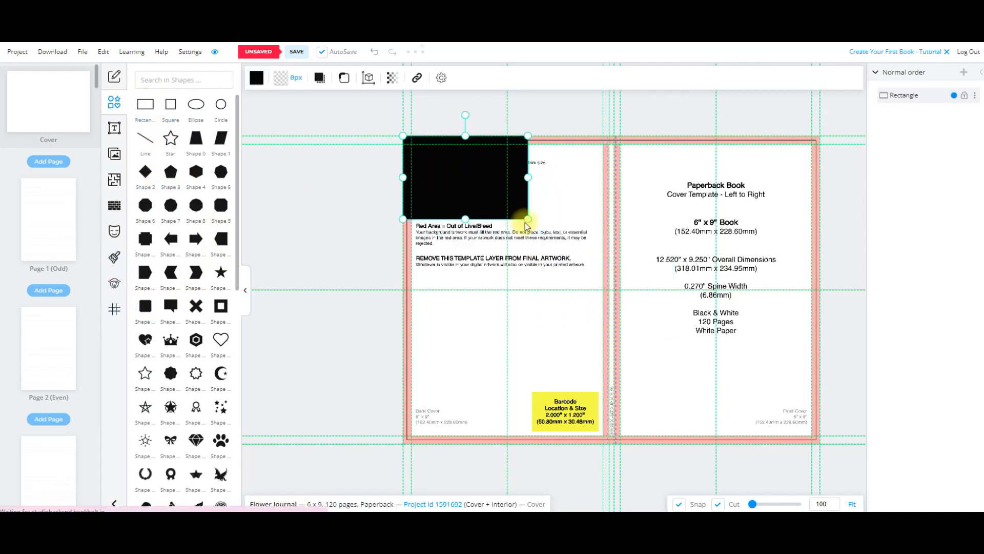
pyautogui.moveTo(528, 219); pyautogui.dragTo(815, 424)
pyautogui.moveTo(612, 414); pyautogui.dragTo(610, 446)
pyautogui.moveTo(403, 290); pyautogui.dragTo(399, 290)
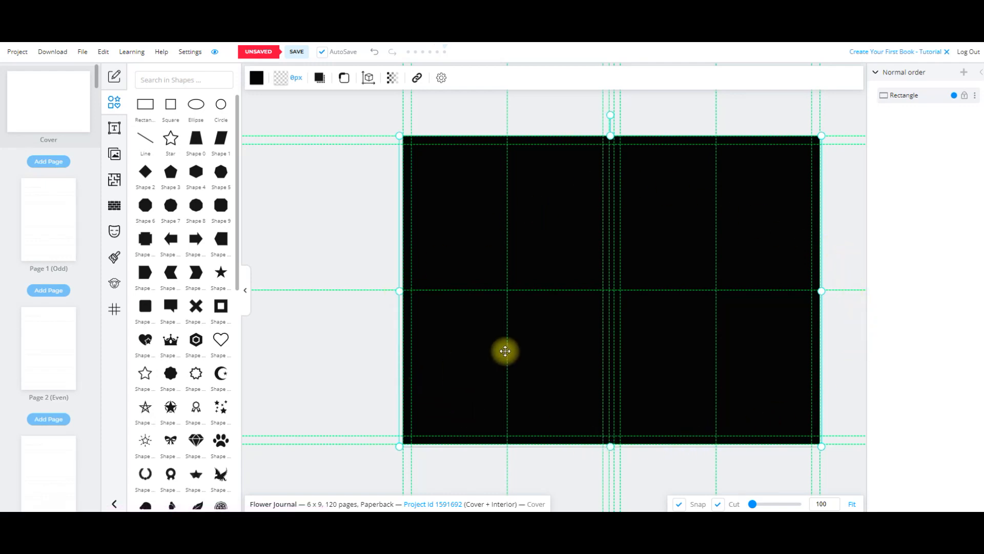
pyautogui.moveTo(611, 446); pyautogui.dragTo(611, 446)
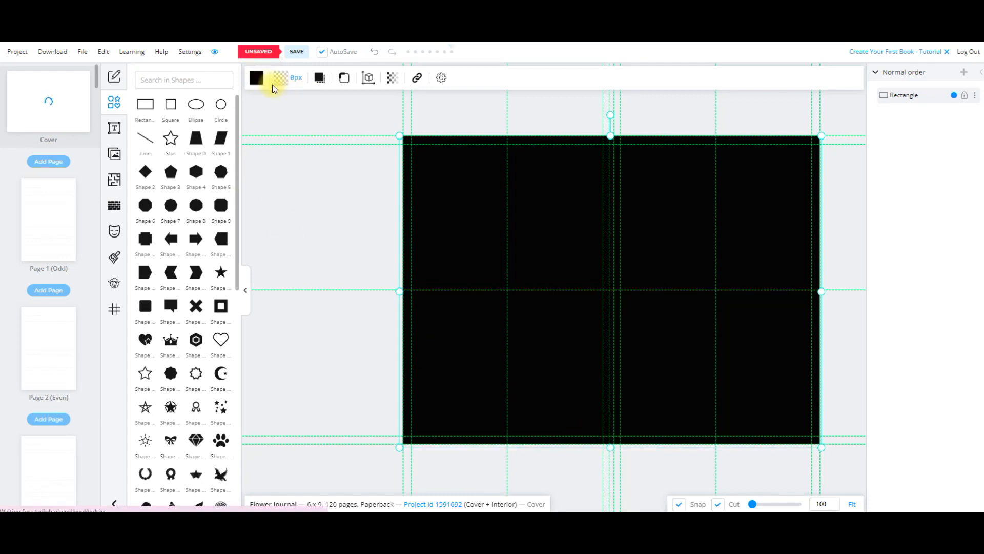
# Set the cover rectangle's fill colour to the pale tint #F7F2F2
pyautogui.click(256, 77)
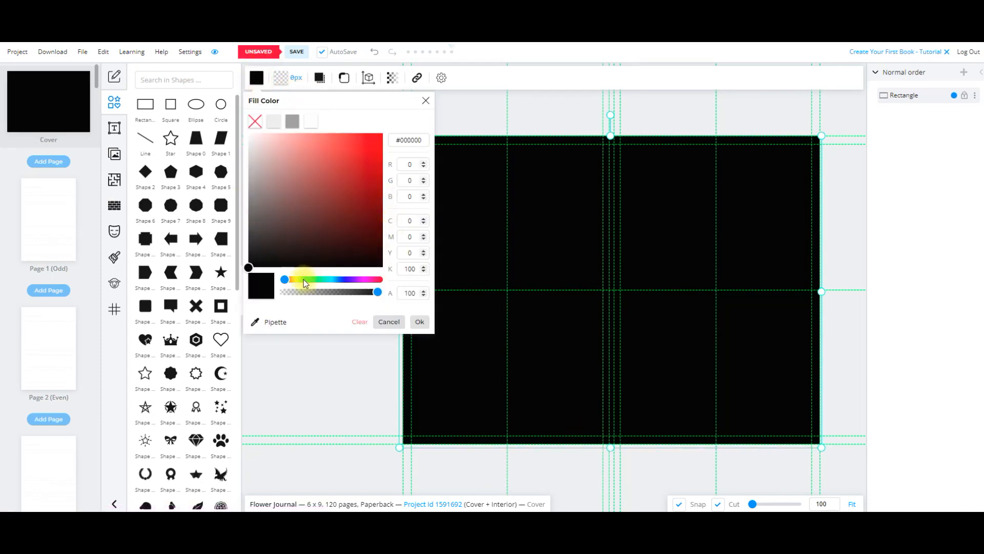
pyautogui.click(250, 138)
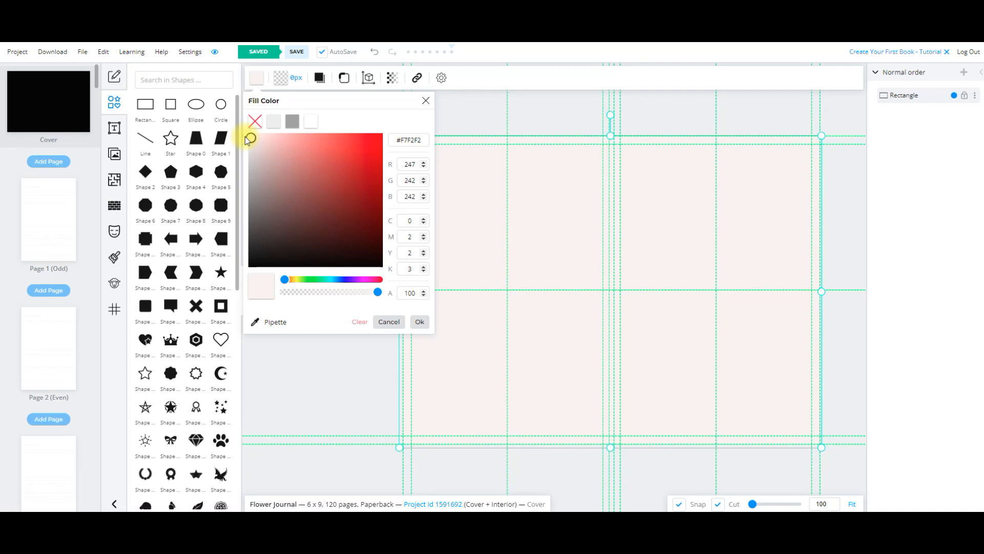
pyautogui.click(506, 109)
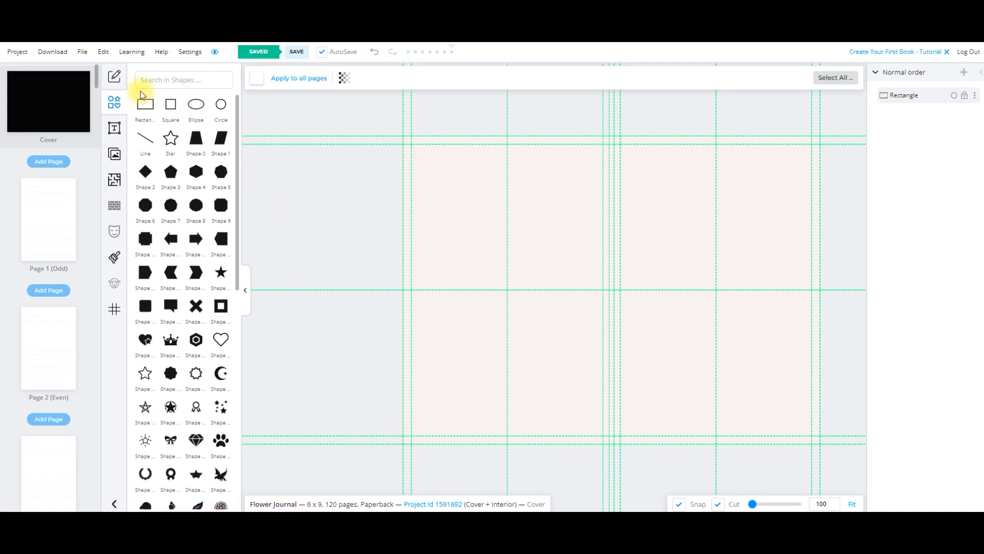
# Add a heading to the cover that reads "Daily Journal"
pyautogui.click(114, 128)
pyautogui.click(187, 85)
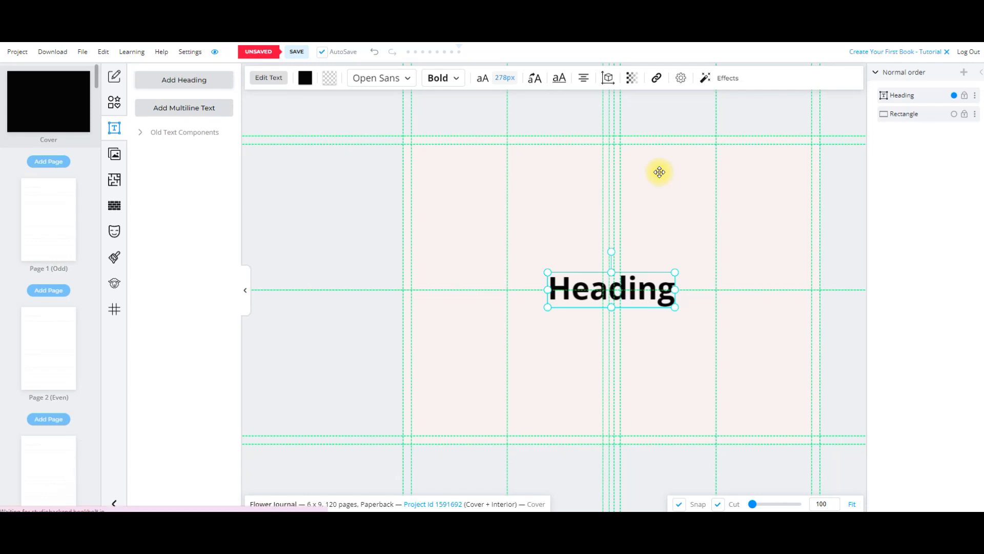
pyautogui.doubleClick(637, 285)
pyautogui.doubleClick(637, 285)
pyautogui.write('Jou')
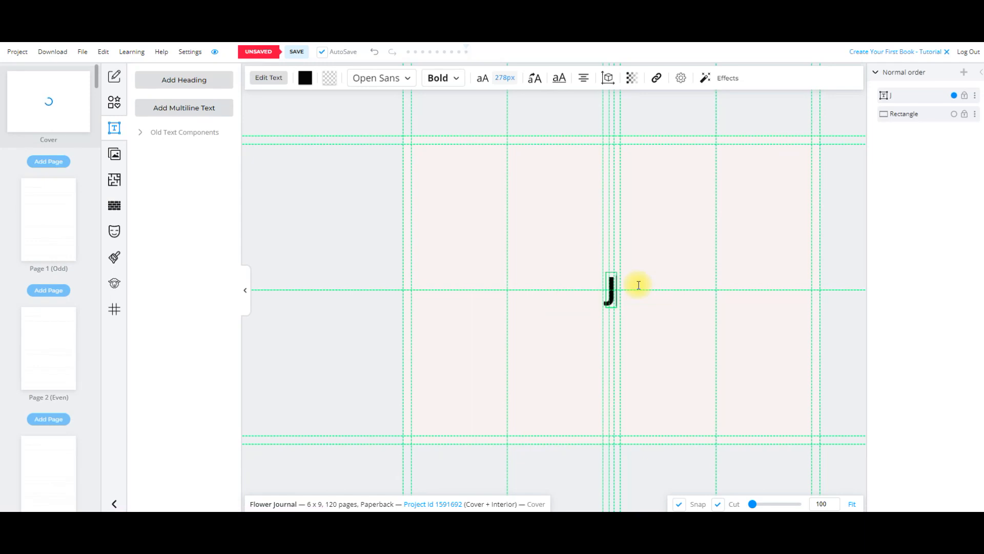
pyautogui.press('BackSpace')
pyautogui.press('BackSpace')
pyautogui.press('BackSpace')
pyautogui.write('D')
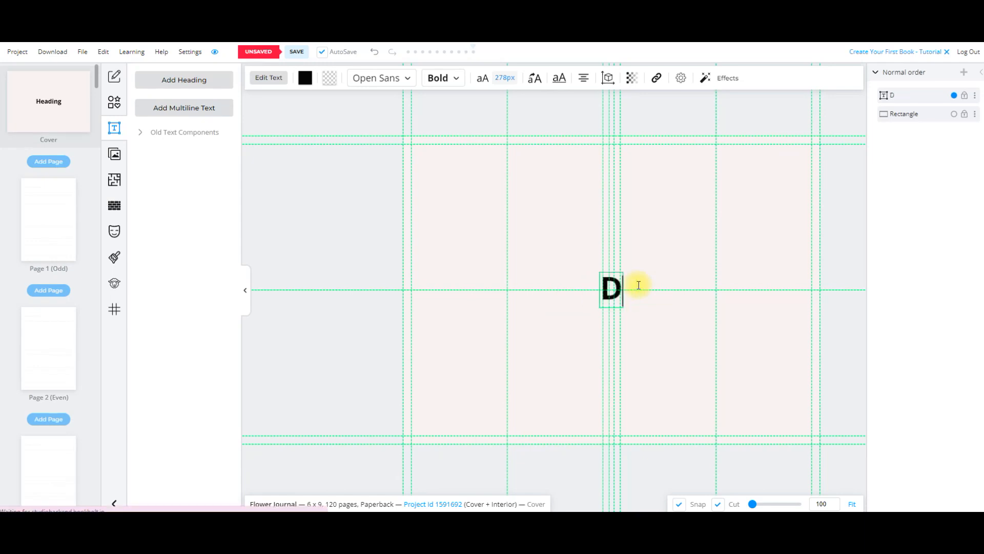
pyautogui.write('aily Journal')
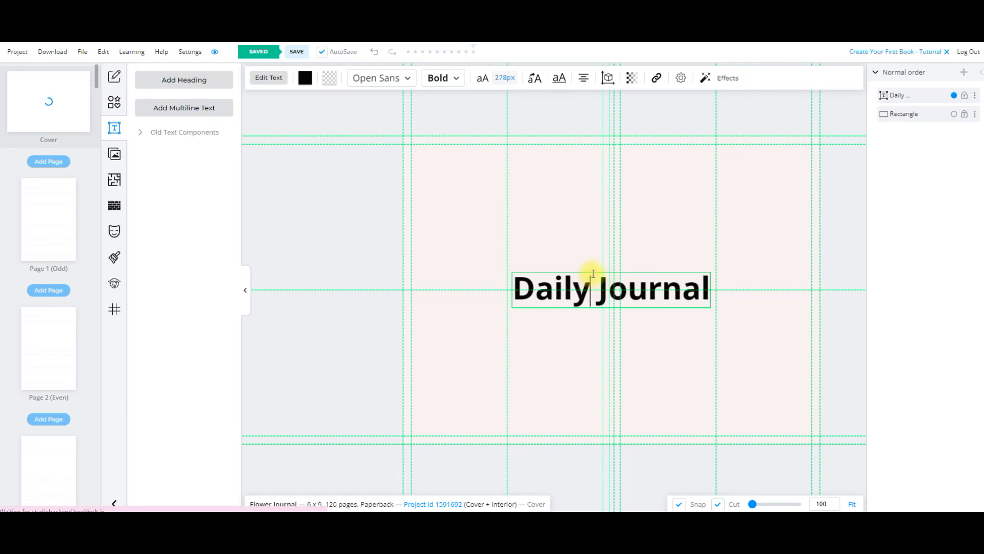
# Change the font of the whole "Daily Journal" heading to Rouge Script from the liked fonts
pyautogui.moveTo(707, 291); pyautogui.dragTo(510, 289)
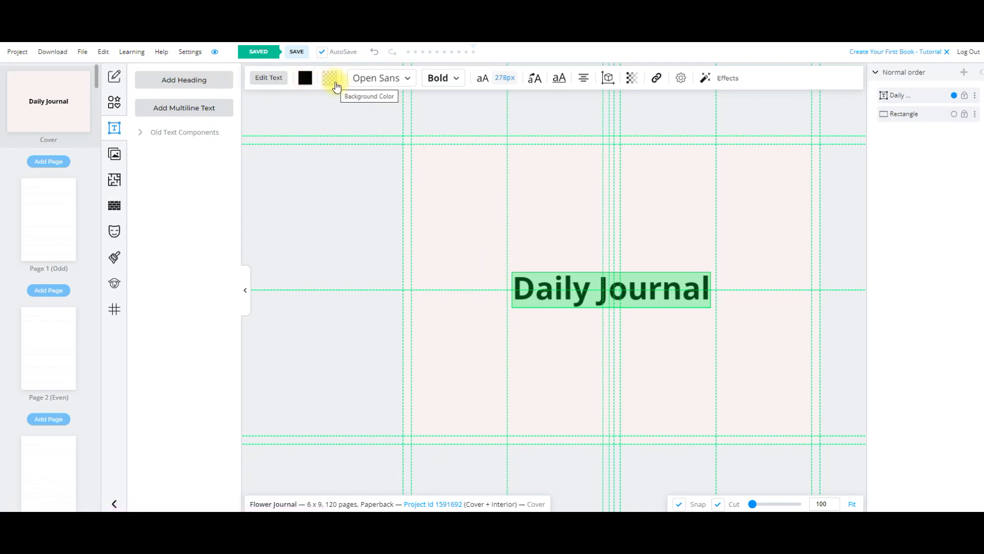
pyautogui.click(406, 80)
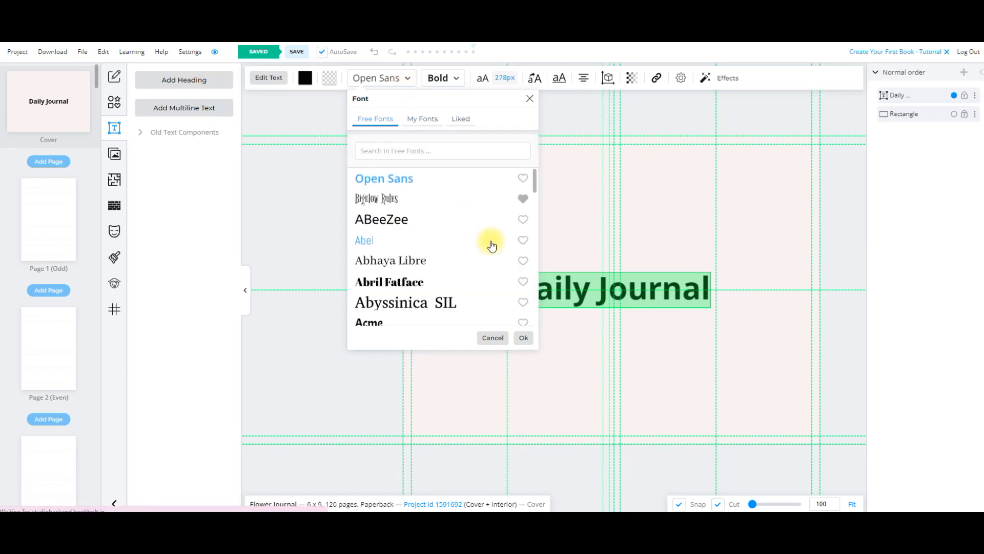
pyautogui.click(425, 121)
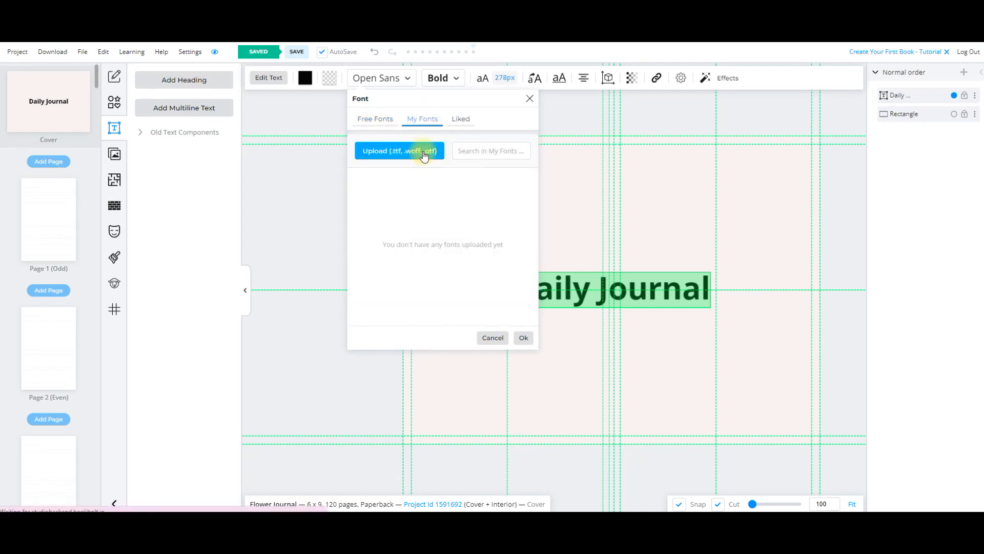
pyautogui.click(377, 120)
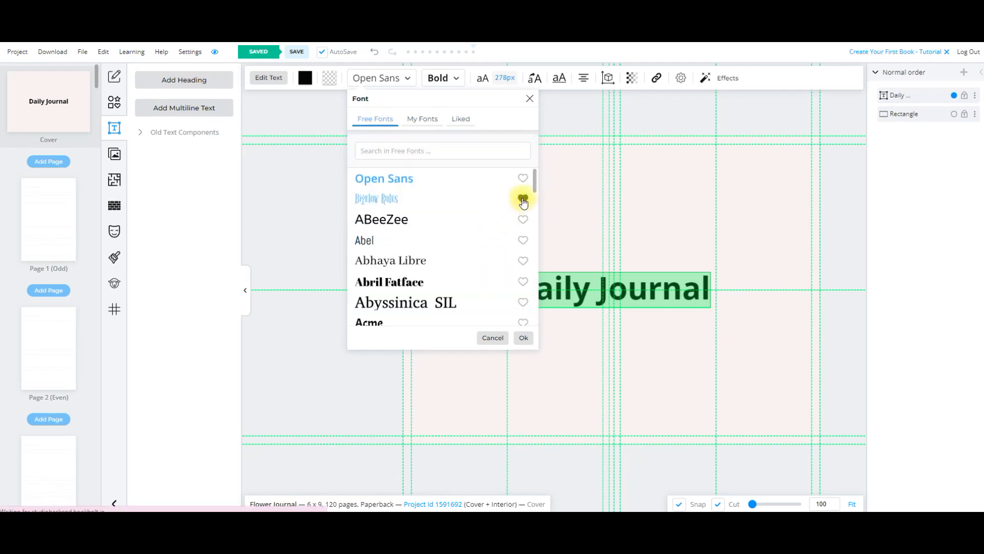
pyautogui.click(461, 119)
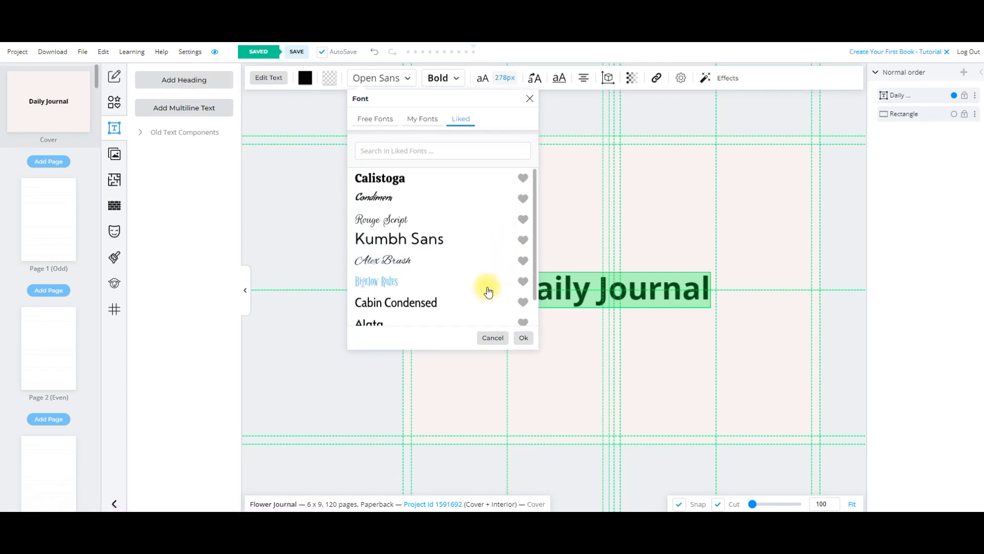
pyautogui.scroll(-1, 488, 291)
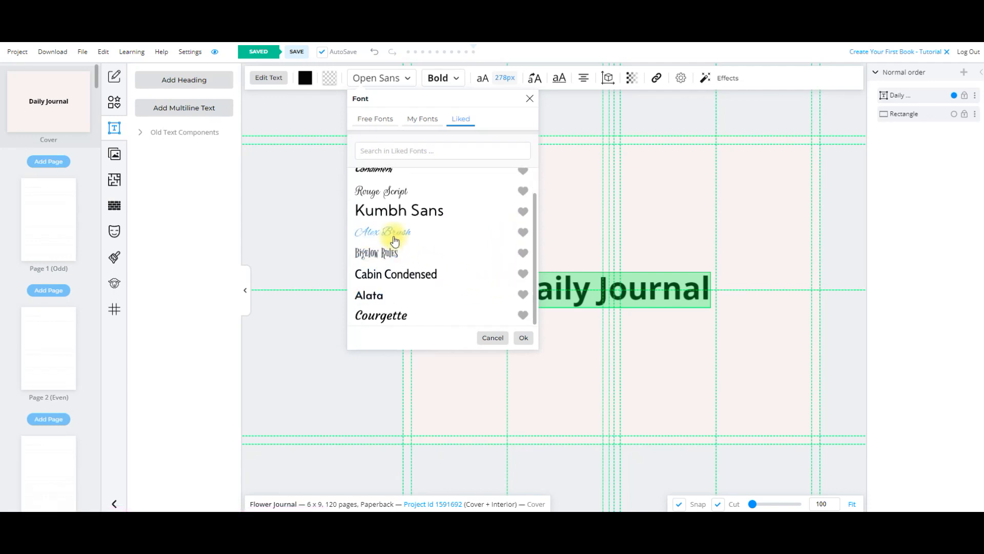
pyautogui.scroll(1, 389, 225)
pyautogui.click(391, 218)
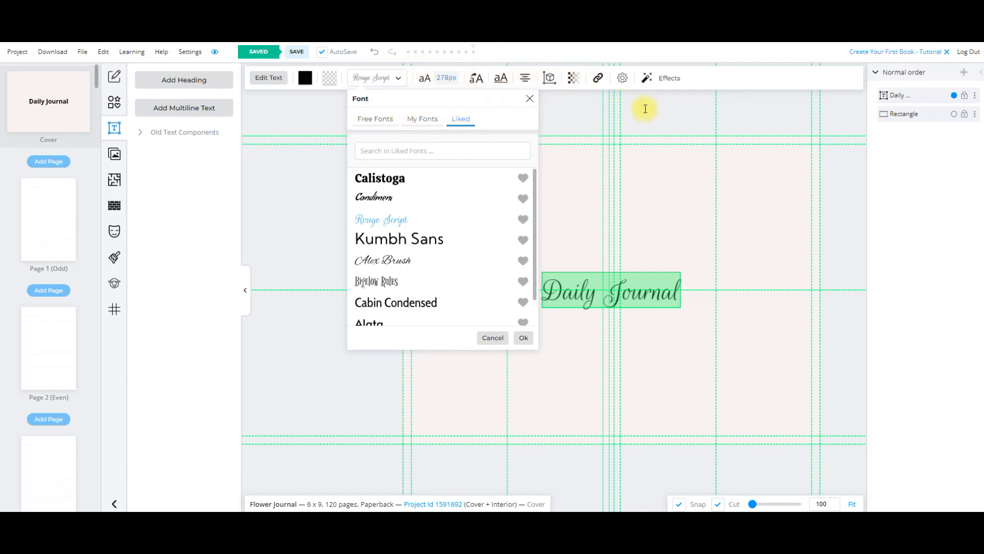
pyautogui.click(666, 79)
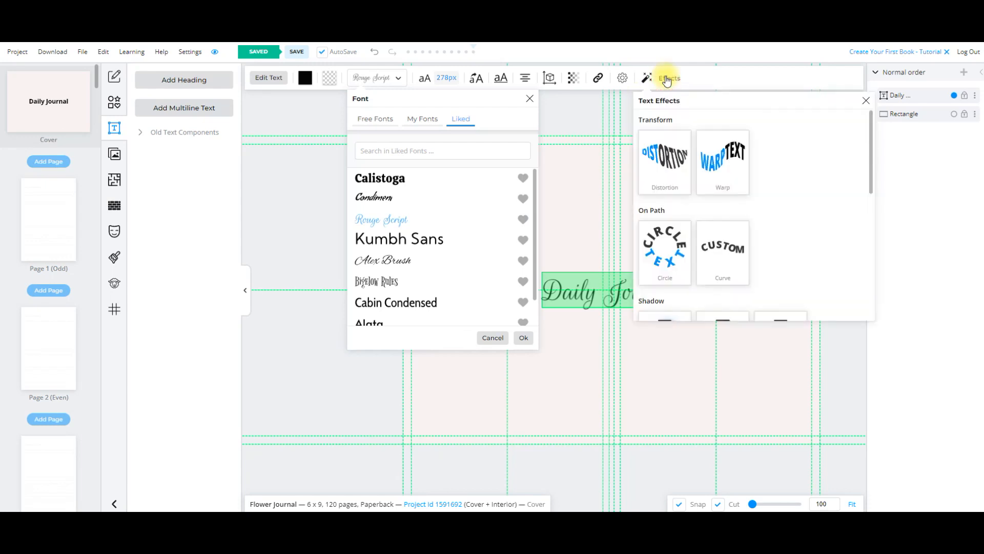
pyautogui.click(523, 337)
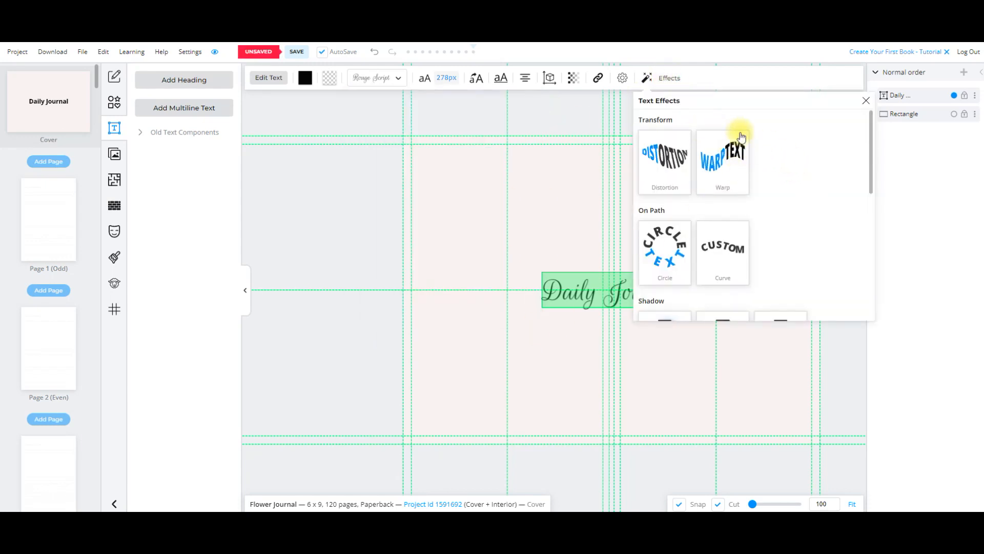
# Look through the available text effects, from the transform and path effects to the shadow, border and decoration ones
pyautogui.scroll(-1, 778, 159)
pyautogui.scroll(1, 777, 158)
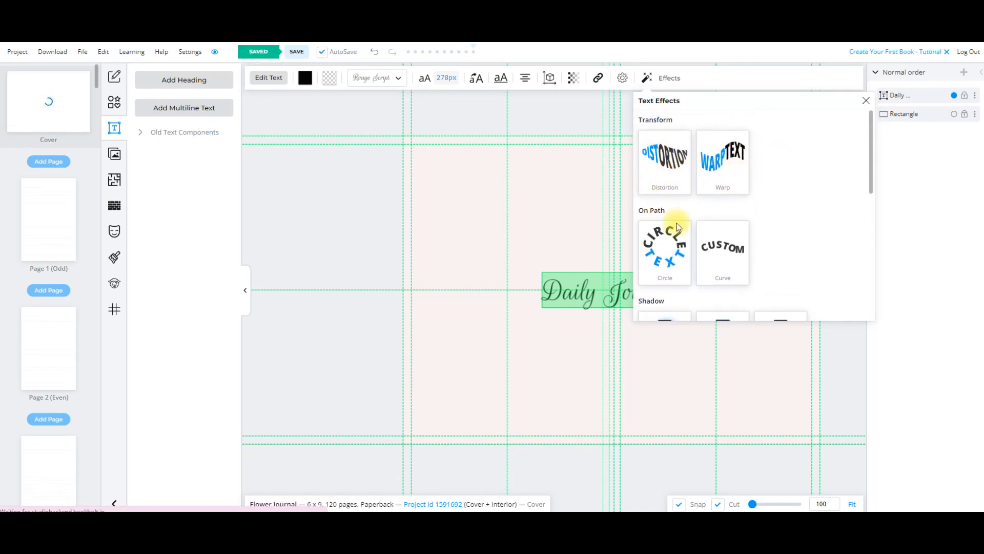
pyautogui.scroll(-1, 787, 245)
pyautogui.scroll(-2, 789, 245)
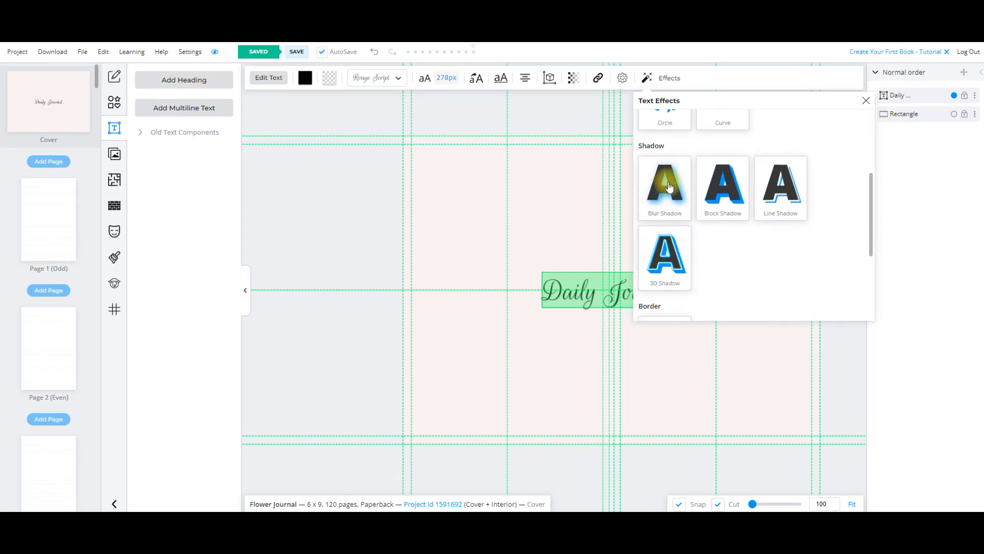
pyautogui.scroll(-2, 777, 240)
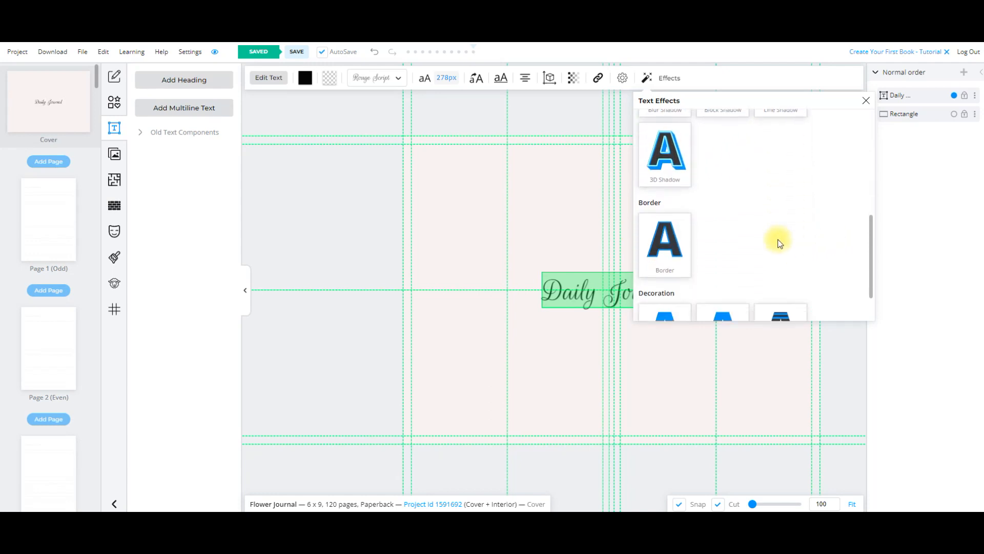
pyautogui.scroll(-1, 775, 251)
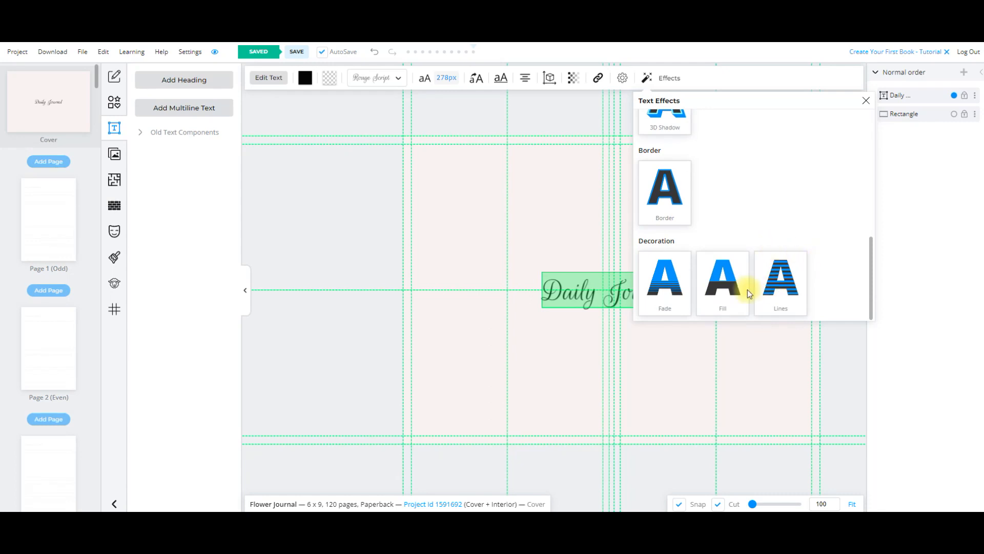
pyautogui.scroll(3, 776, 236)
pyautogui.scroll(2, 778, 226)
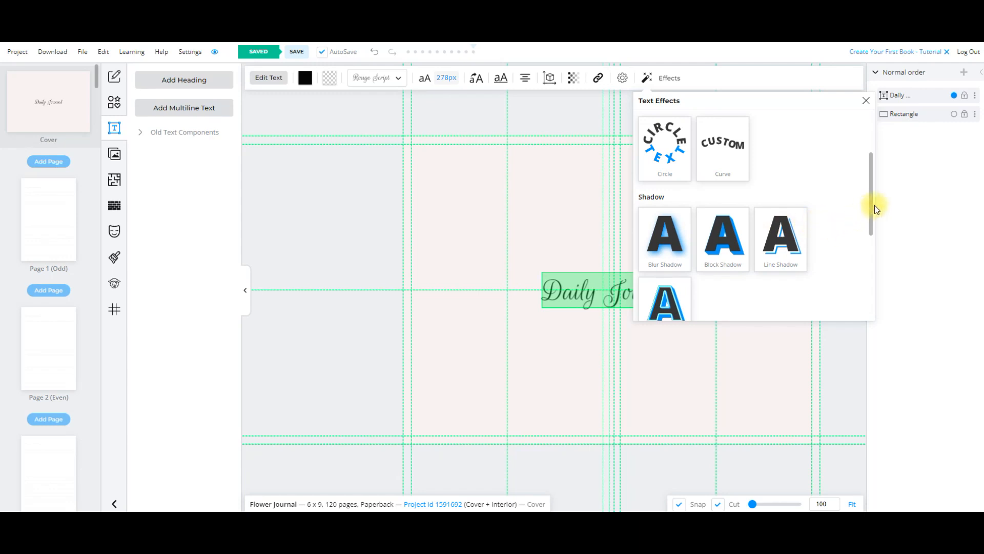
pyautogui.scroll(-1, 872, 210)
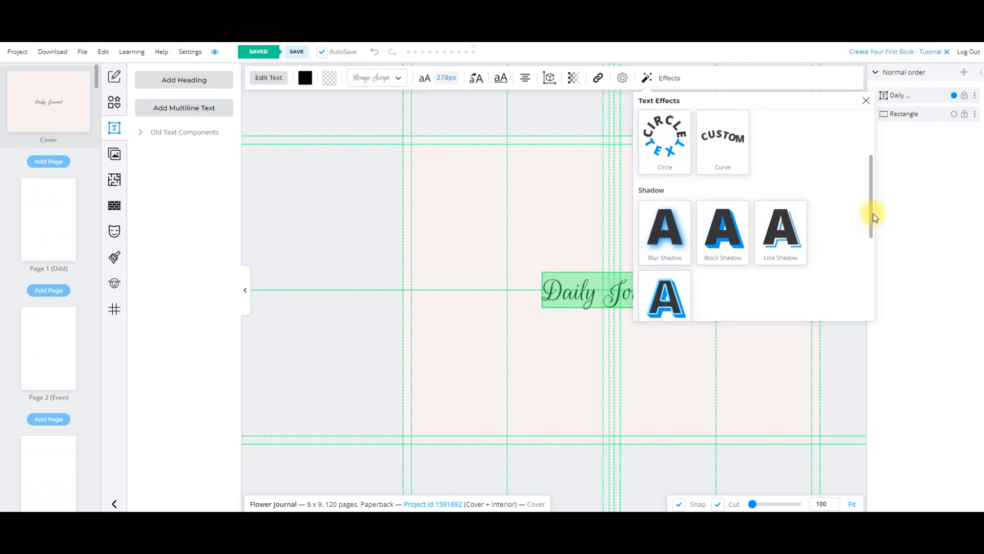
# Give the "Daily Journal" heading a pale green Blur Shadow and centre it in the upper half of the front cover
pyautogui.click(674, 238)
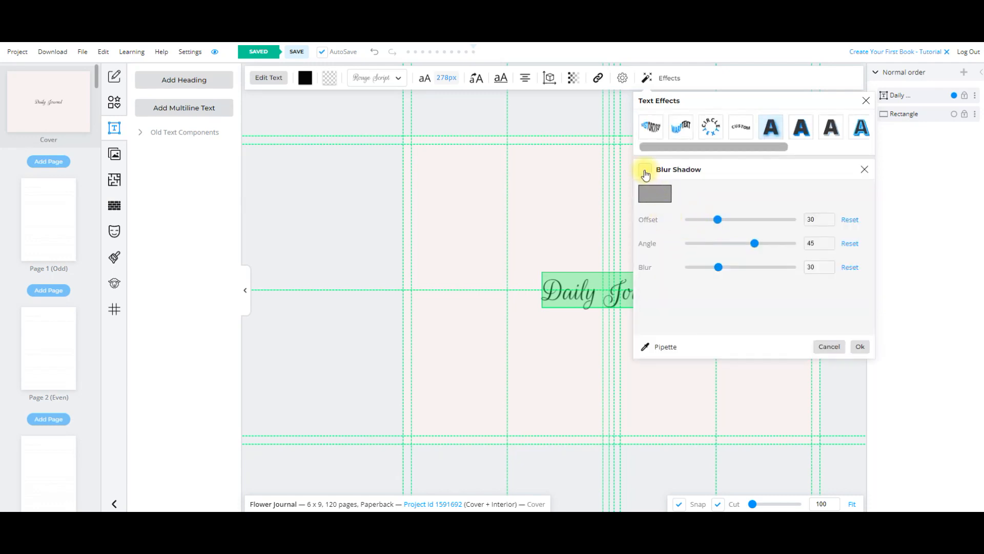
pyautogui.click(645, 170)
pyautogui.click(652, 193)
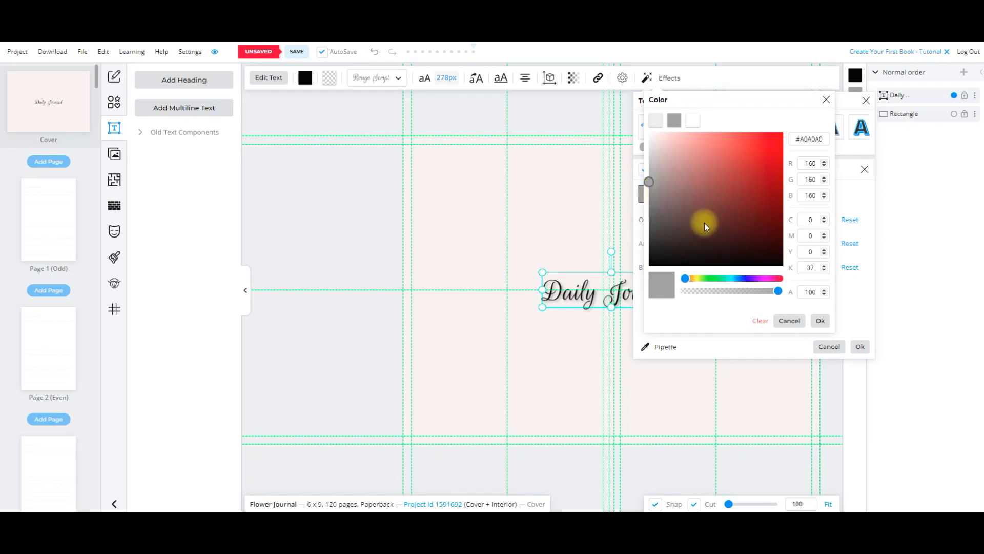
pyautogui.click(708, 278)
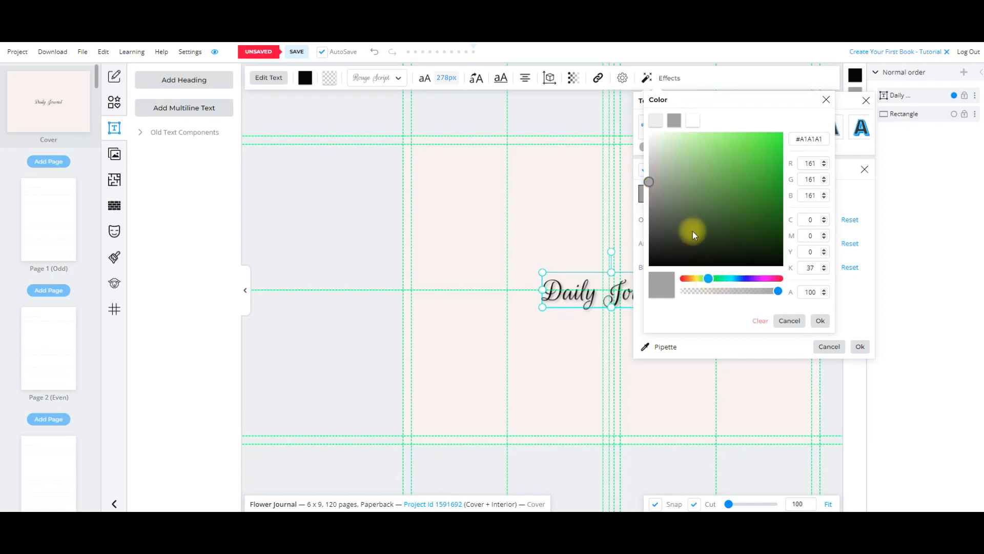
pyautogui.click(672, 140)
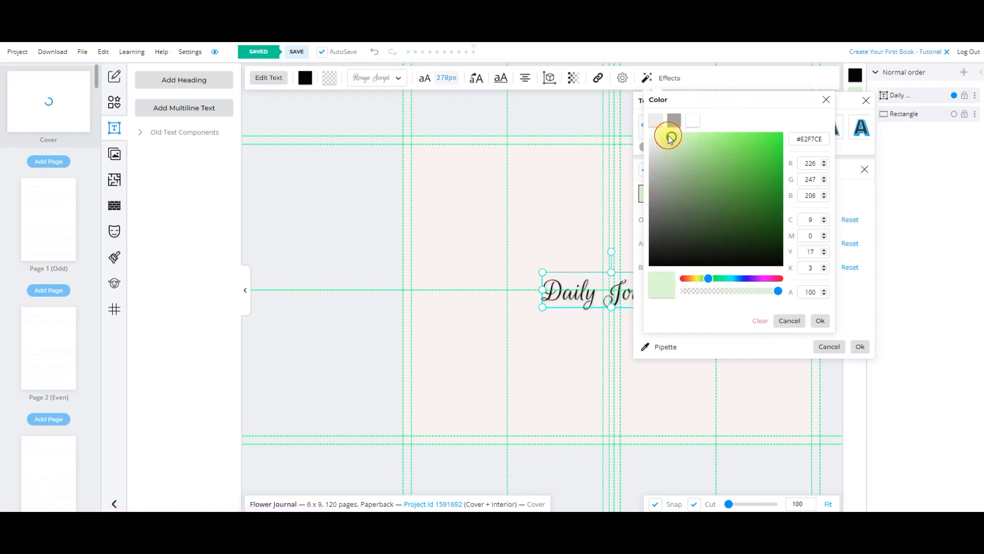
pyautogui.click(819, 322)
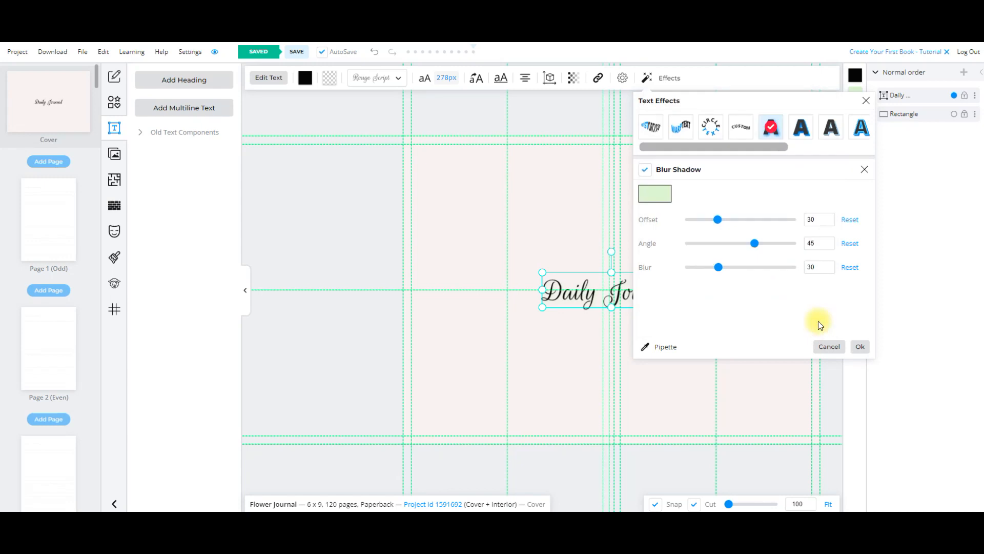
pyautogui.click(861, 347)
pyautogui.moveTo(637, 292); pyautogui.dragTo(732, 235)
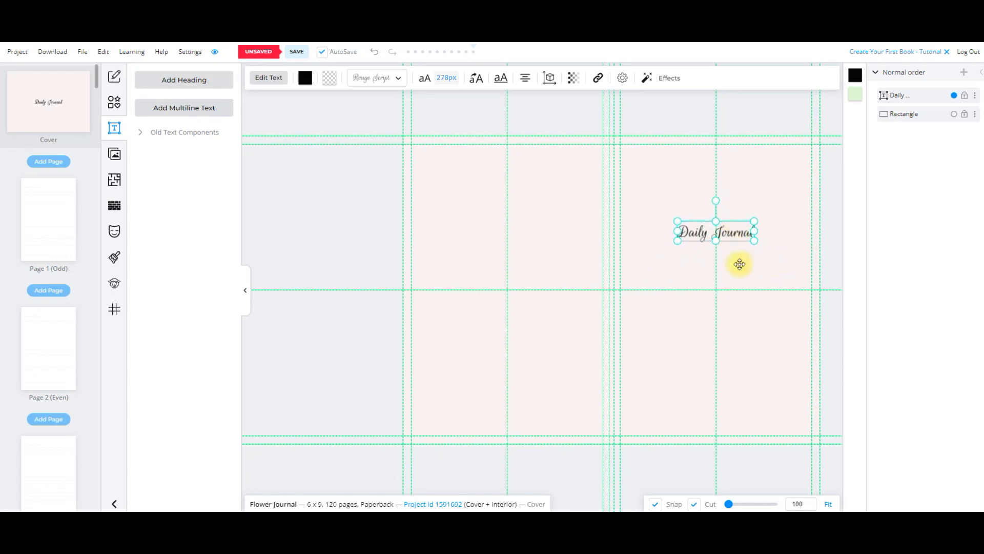
pyautogui.click(742, 275)
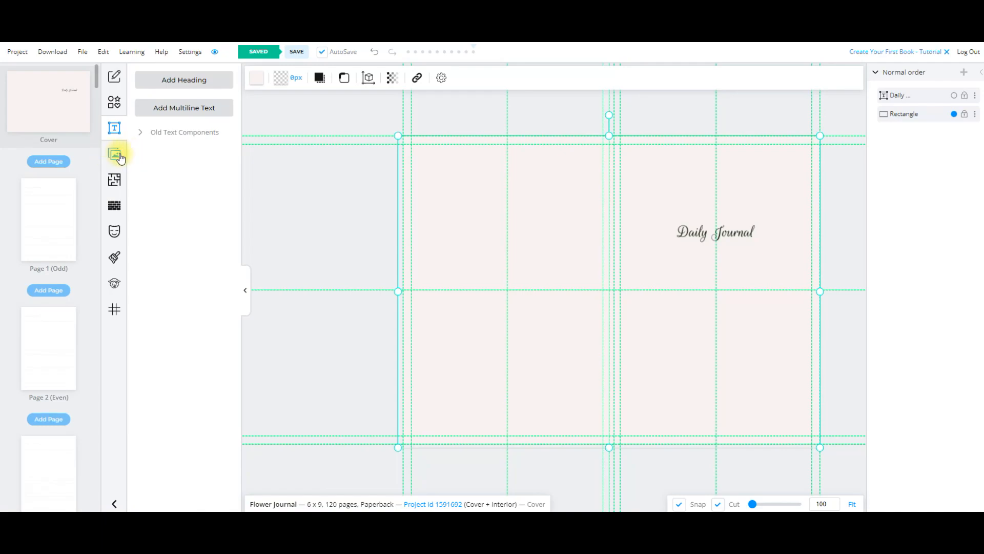
# Upload the flower and leaf images 2, 3, 4 and 7 to 11 from the Downloads folder to the personal image library
pyautogui.click(116, 154)
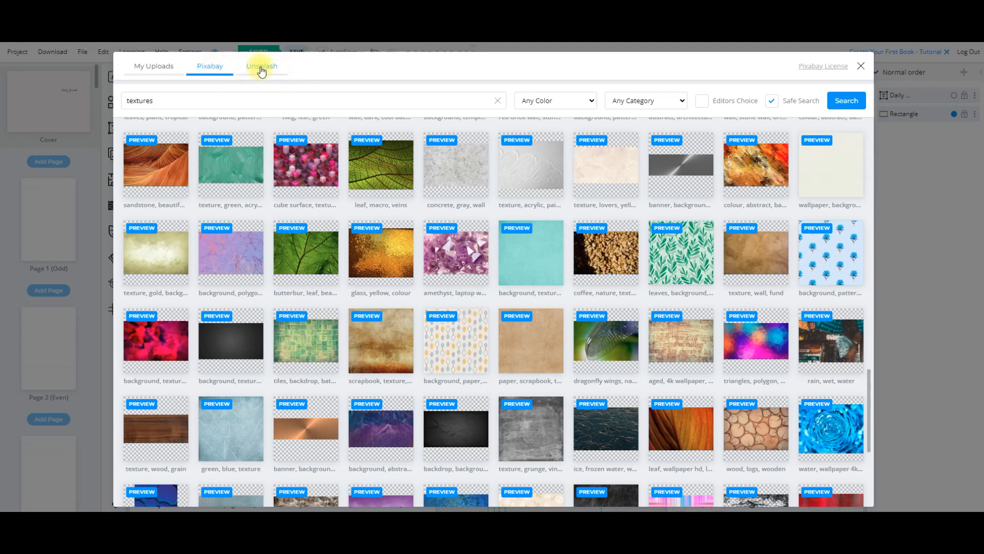
pyautogui.scroll(-1, 361, 257)
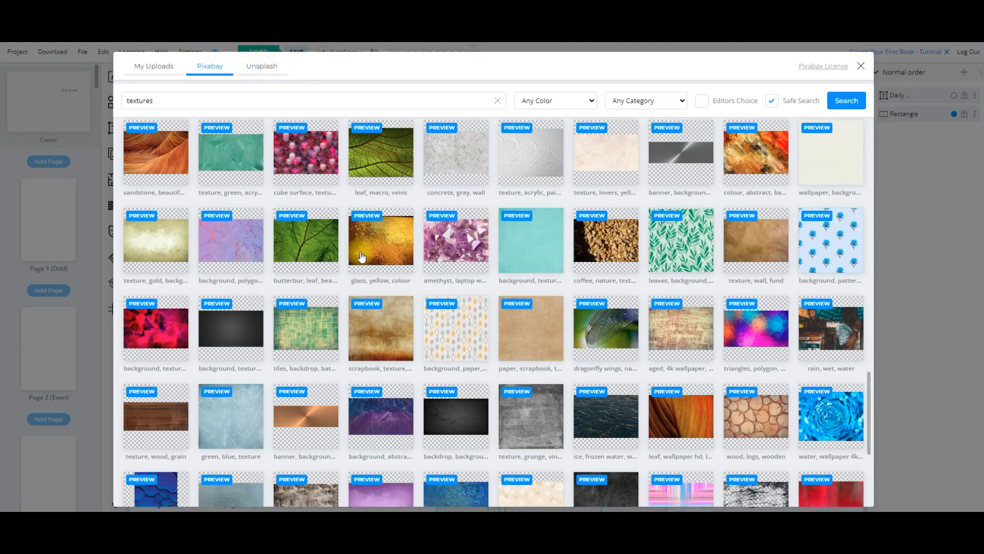
pyautogui.scroll(1, 362, 256)
pyautogui.click(155, 67)
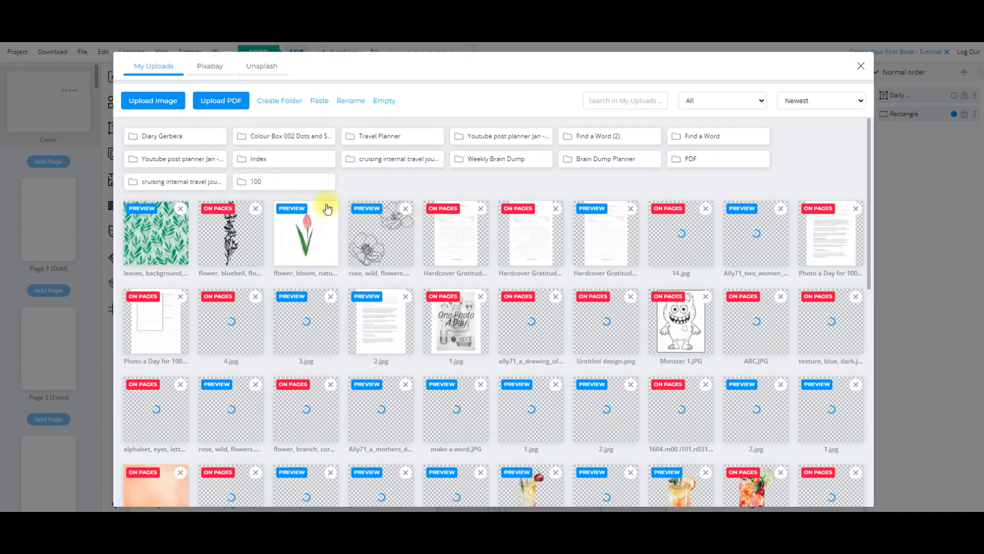
pyautogui.click(152, 100)
pyautogui.click(316, 79)
pyautogui.keyDown('shift'); pyautogui.click(721, 82); pyautogui.keyUp('shift')
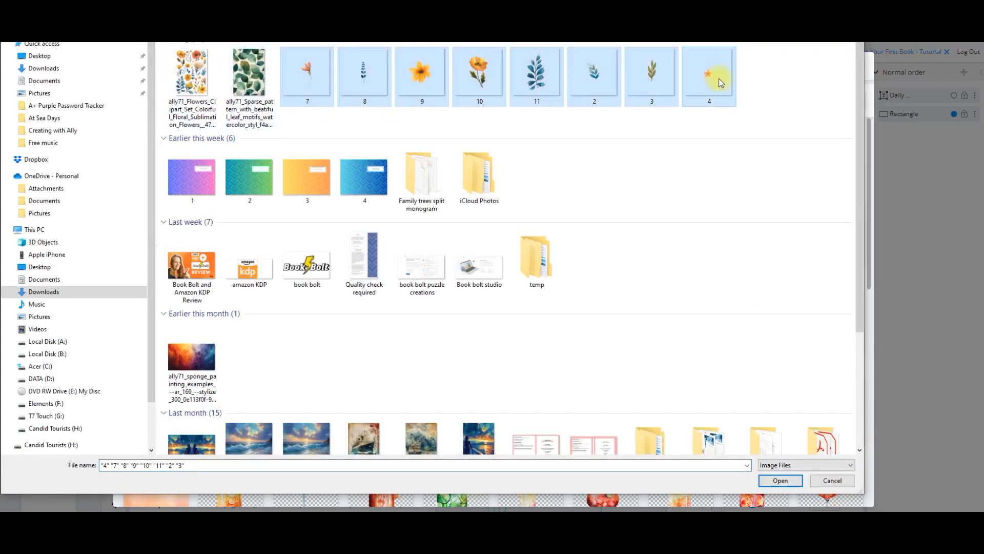
pyautogui.click(779, 481)
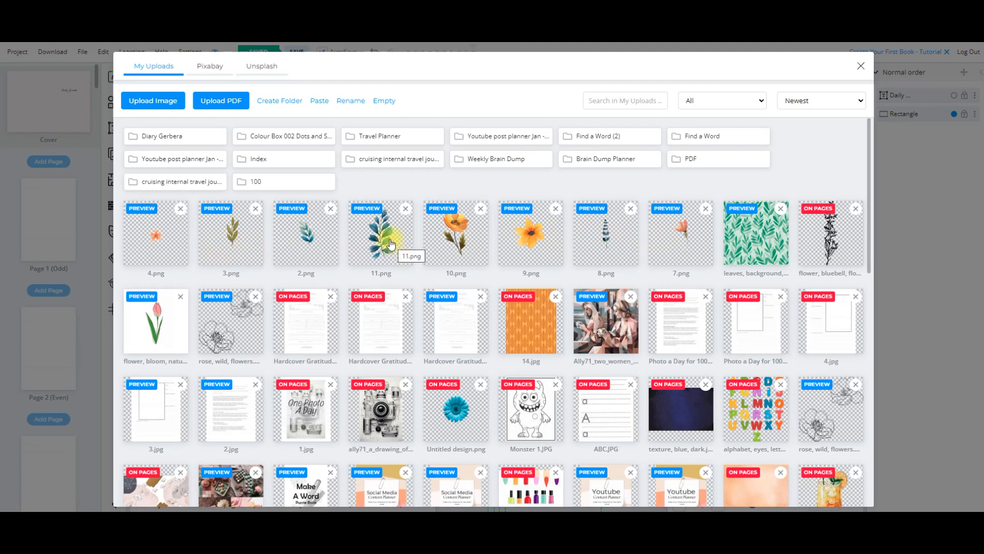
# Add the green leaf sprig 3.png to the cover, shrink it, tilt it slightly clockwise and place it in the front cover's upper left corner
pyautogui.click(239, 234)
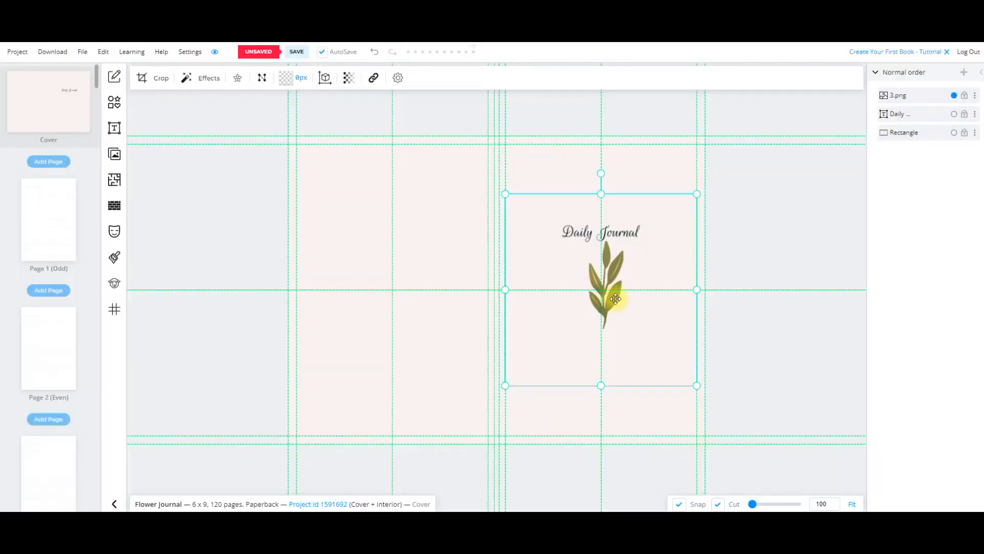
pyautogui.moveTo(698, 385); pyautogui.dragTo(640, 330)
pyautogui.moveTo(591, 281); pyautogui.dragTo(547, 214)
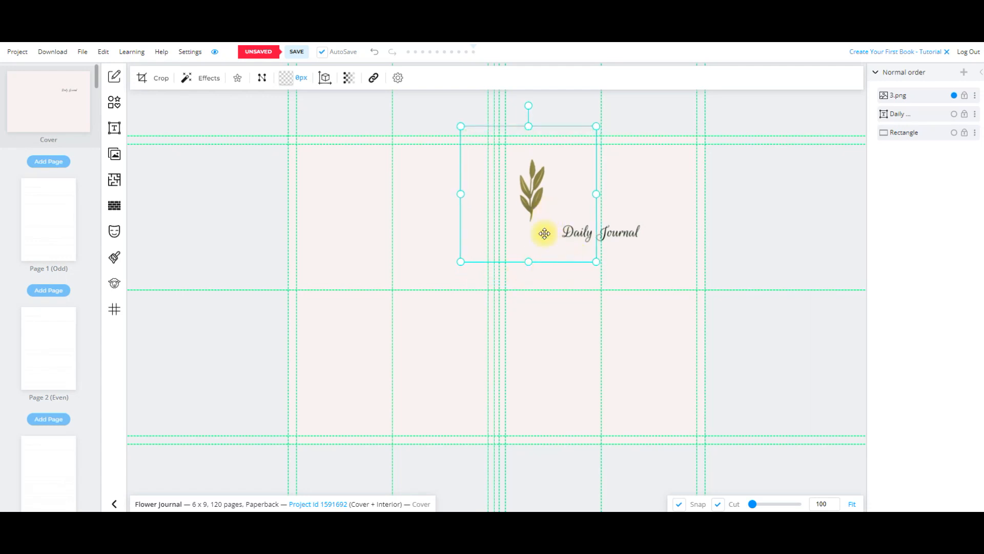
pyautogui.click(537, 105)
pyautogui.click(529, 182)
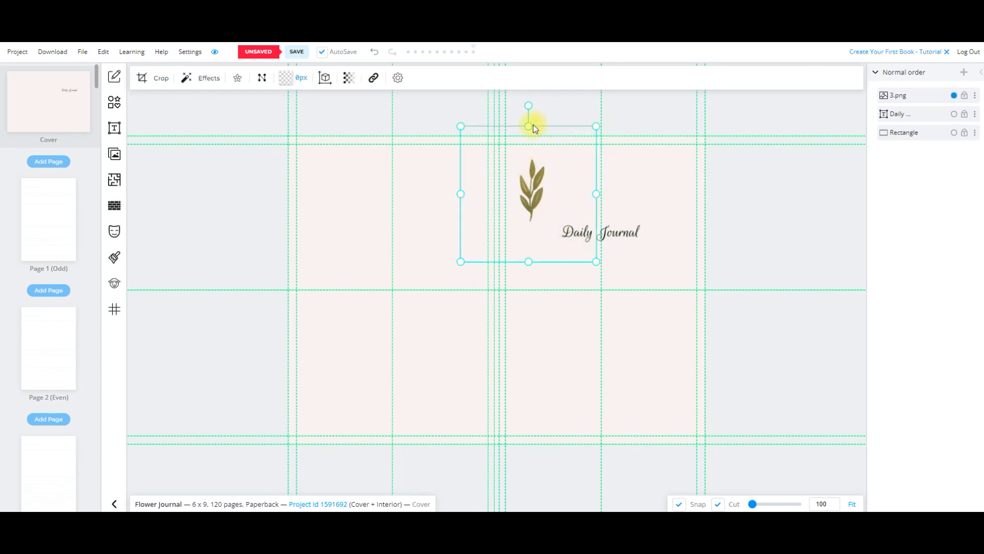
pyautogui.moveTo(529, 107); pyautogui.dragTo(542, 110)
pyautogui.moveTo(534, 197); pyautogui.dragTo(529, 174)
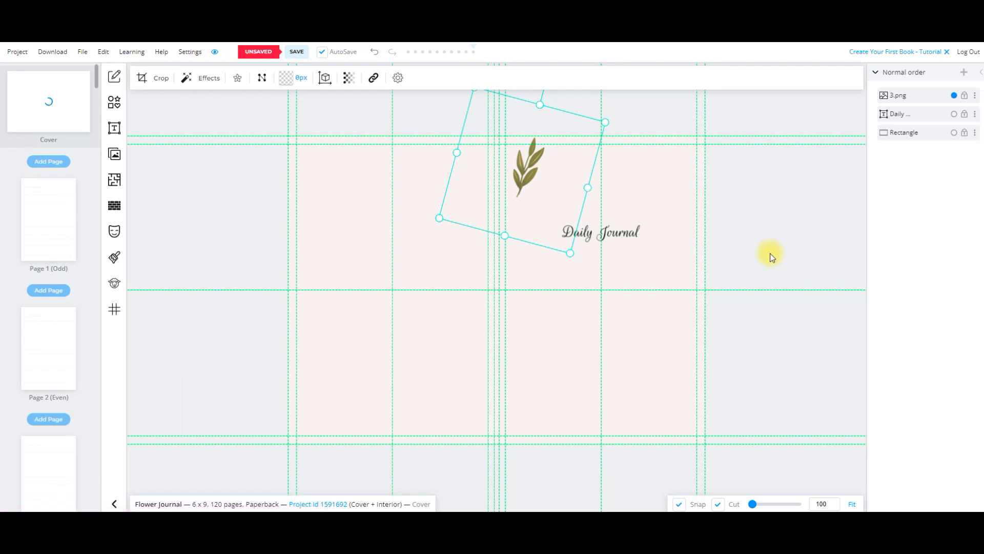
# Duplicate the tilted green leaf sprig twice
pyautogui.hotkey('ctrl', 'd')
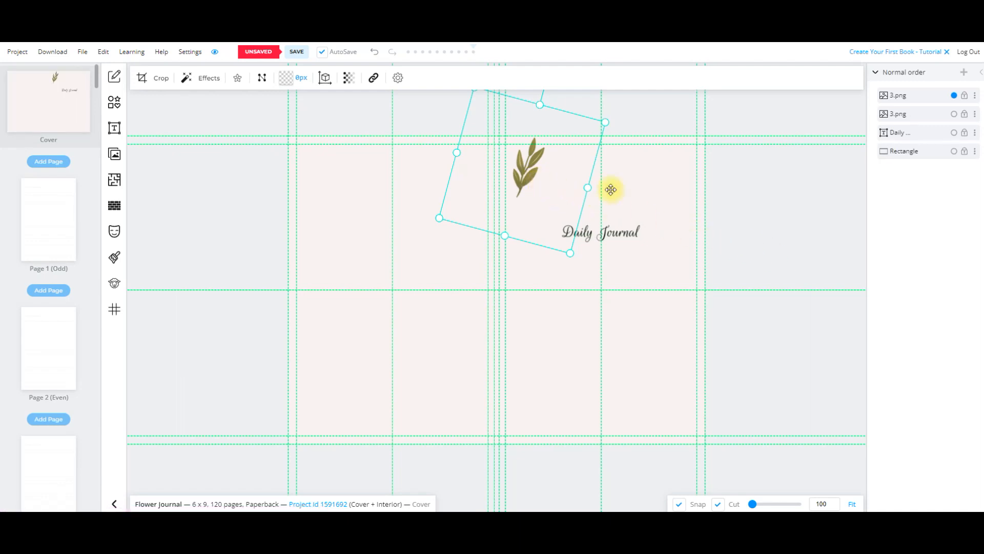
pyautogui.click(815, 218)
pyautogui.click(531, 174)
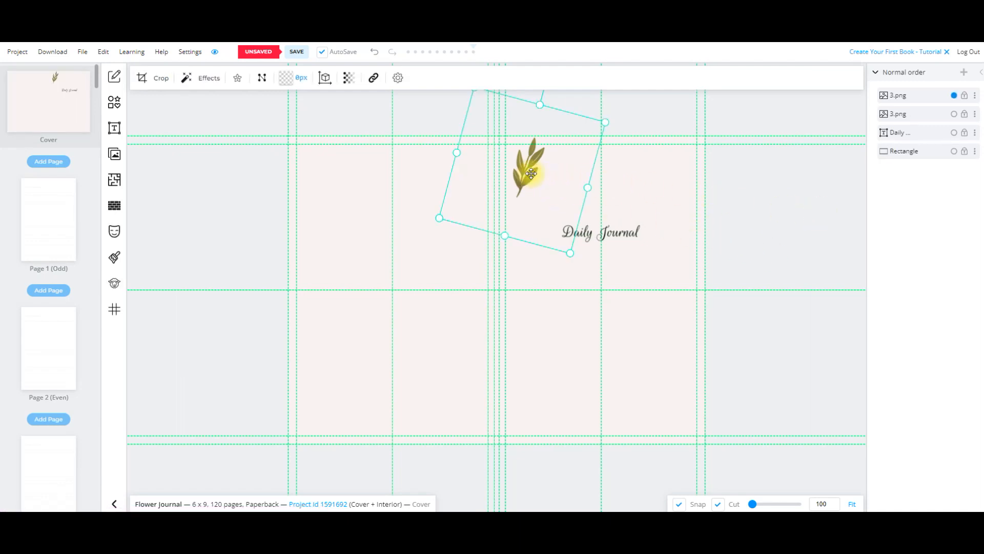
pyautogui.hotkey('ctrl', 'd')
pyautogui.click(774, 193)
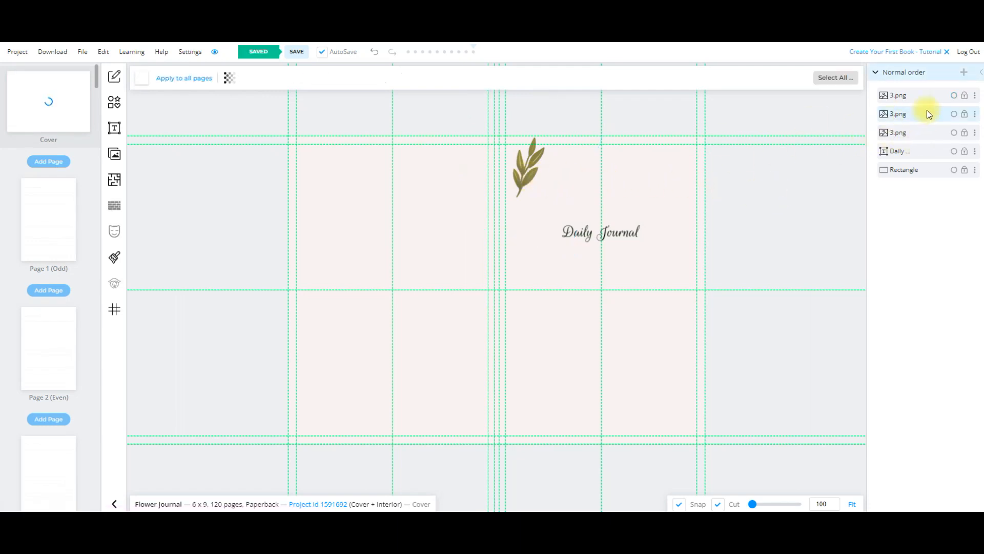
# Tilt one sprig copy counter-clockwise and place it at the front cover's right edge, beside the title
pyautogui.moveTo(529, 170); pyautogui.dragTo(588, 188)
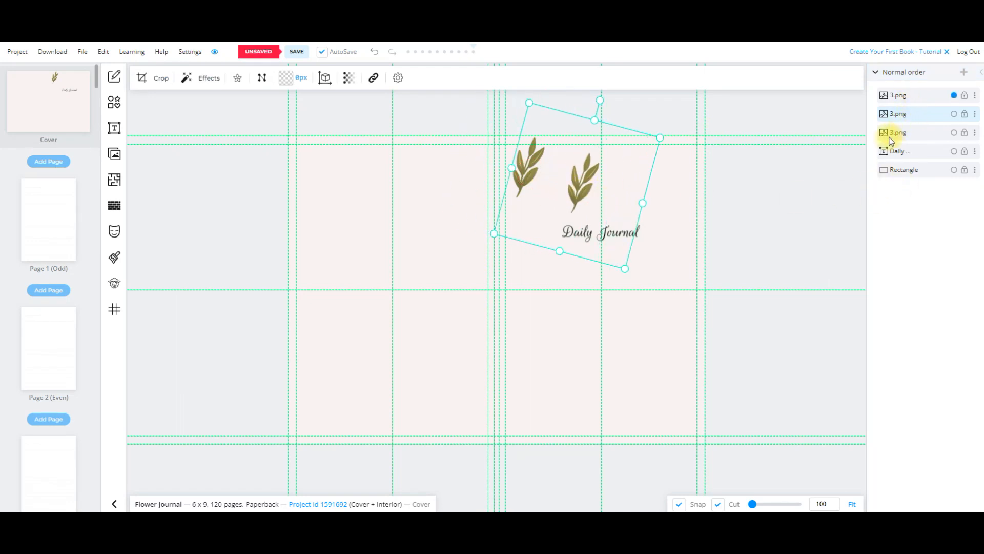
pyautogui.moveTo(601, 101); pyautogui.dragTo(534, 106)
pyautogui.moveTo(589, 193); pyautogui.dragTo(701, 263)
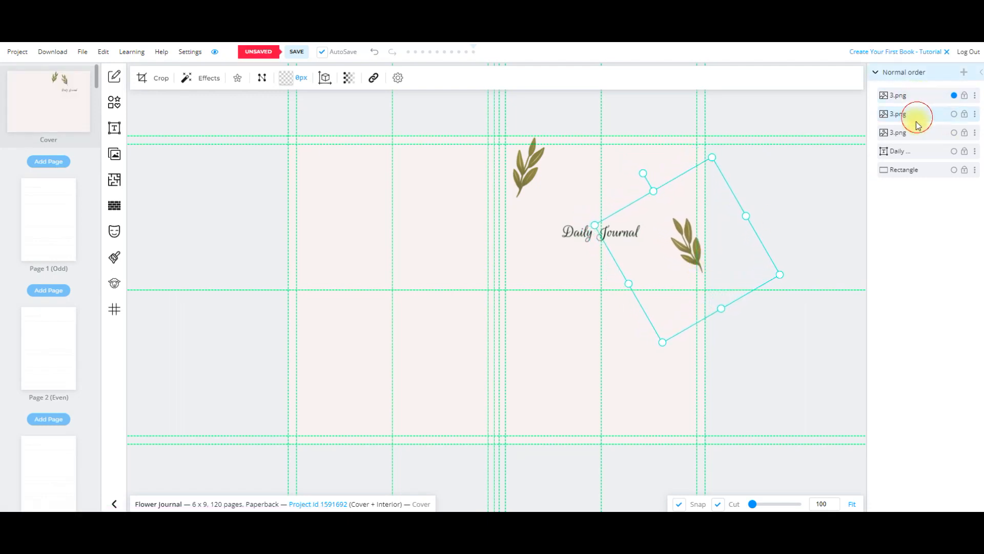
# Move the other sprig copy to the lower left area of the front cover and tilt it slightly counter-clockwise
pyautogui.moveTo(544, 177); pyautogui.dragTo(561, 329)
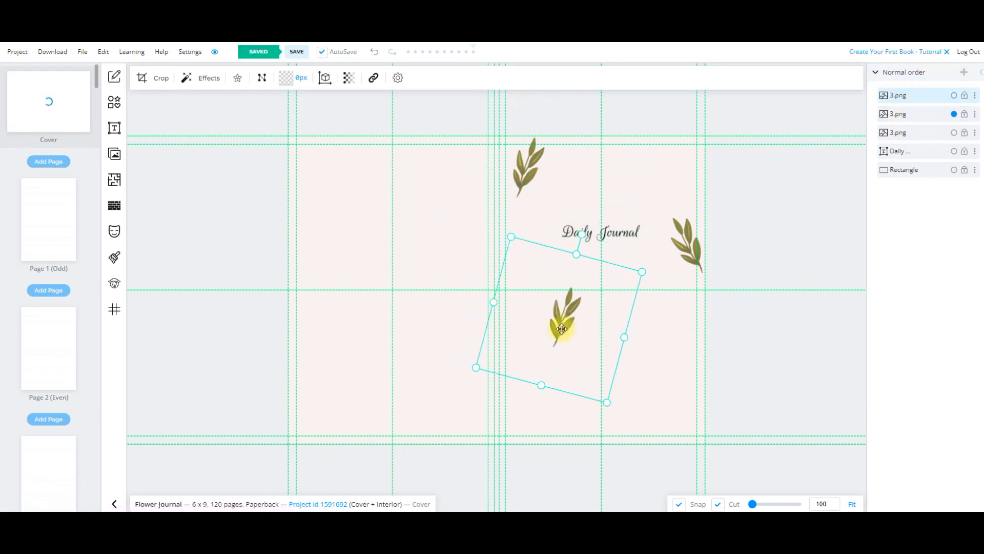
pyautogui.moveTo(579, 235); pyautogui.dragTo(535, 235)
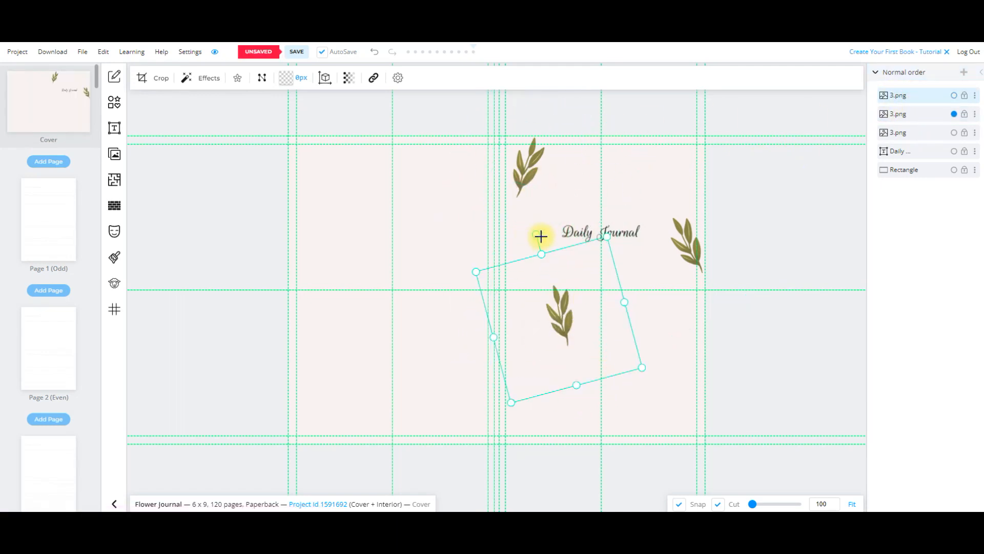
pyautogui.moveTo(563, 315); pyautogui.dragTo(529, 325)
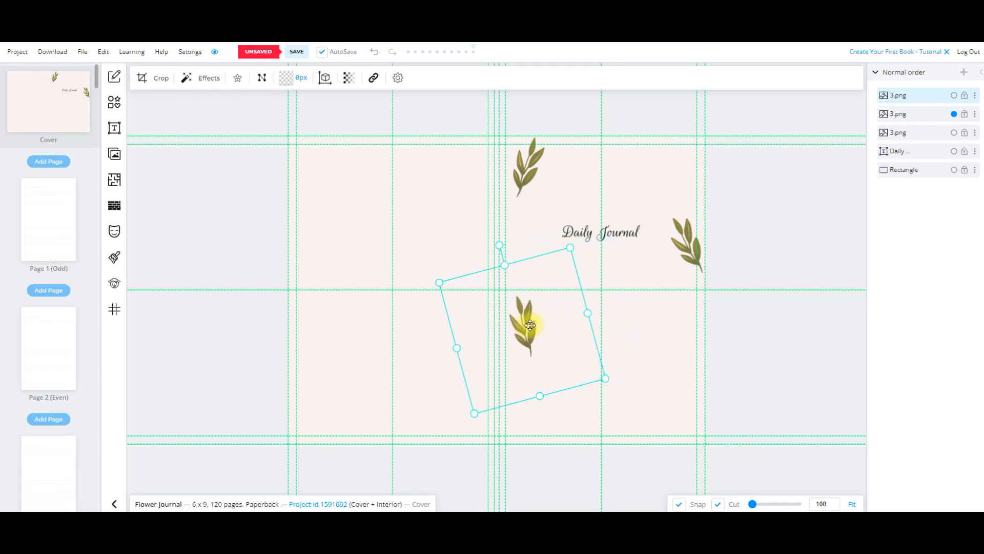
pyautogui.click(533, 171)
pyautogui.click(696, 251)
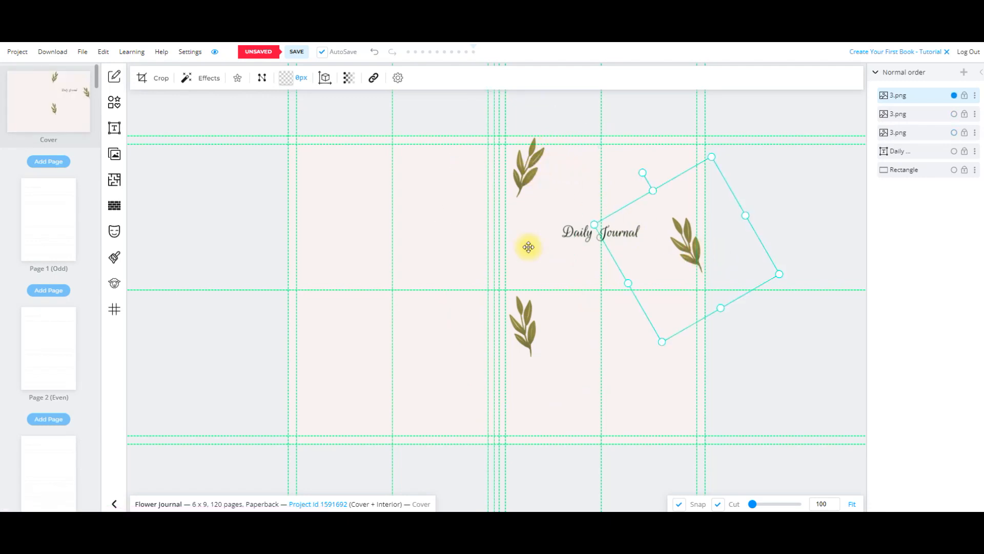
pyautogui.click(527, 341)
pyautogui.moveTo(527, 341); pyautogui.dragTo(547, 378)
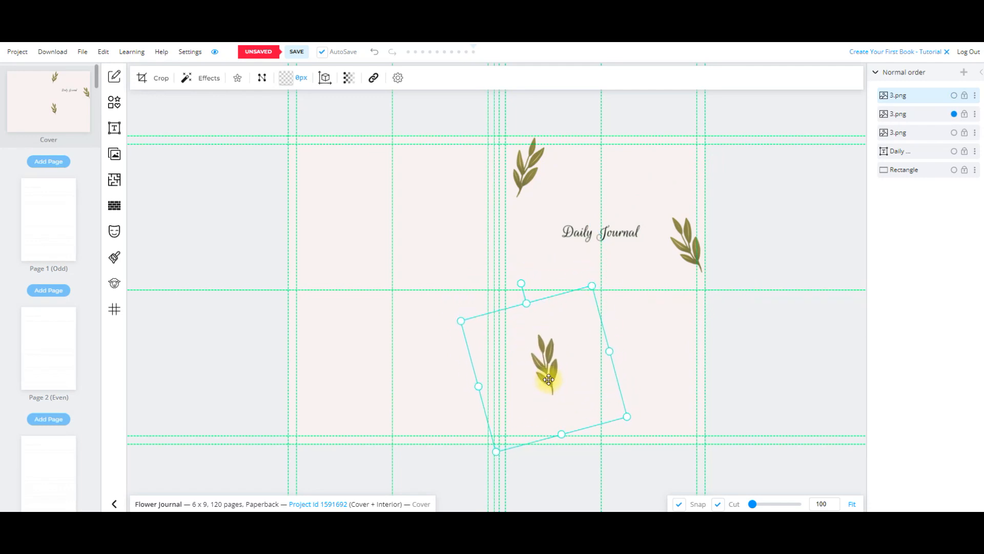
pyautogui.moveTo(521, 287); pyautogui.dragTo(508, 286)
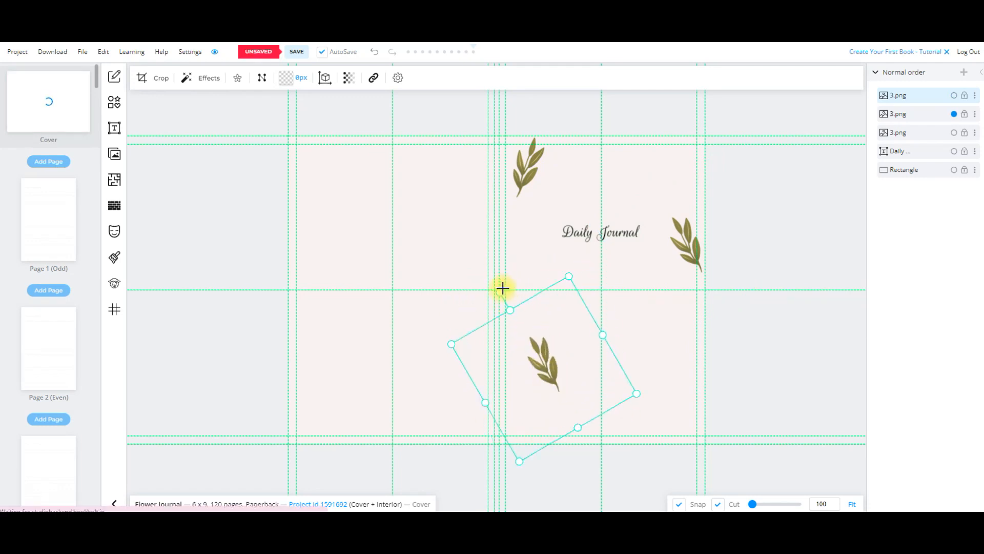
pyautogui.click(775, 340)
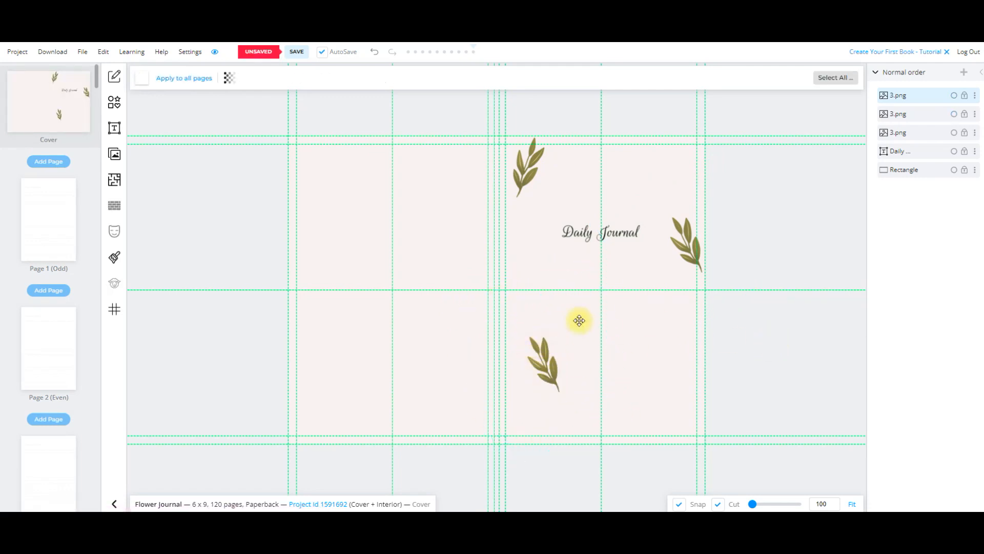
pyautogui.click(540, 341)
pyautogui.moveTo(502, 291); pyautogui.dragTo(514, 286)
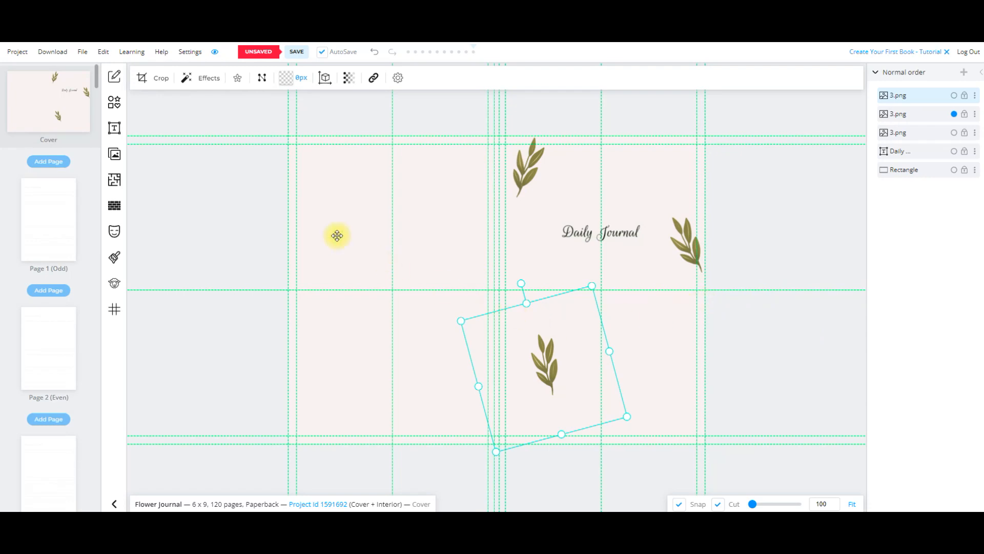
# Add the teal leaf image 2.png to the cover and place it above the right end of the title
pyautogui.click(114, 152)
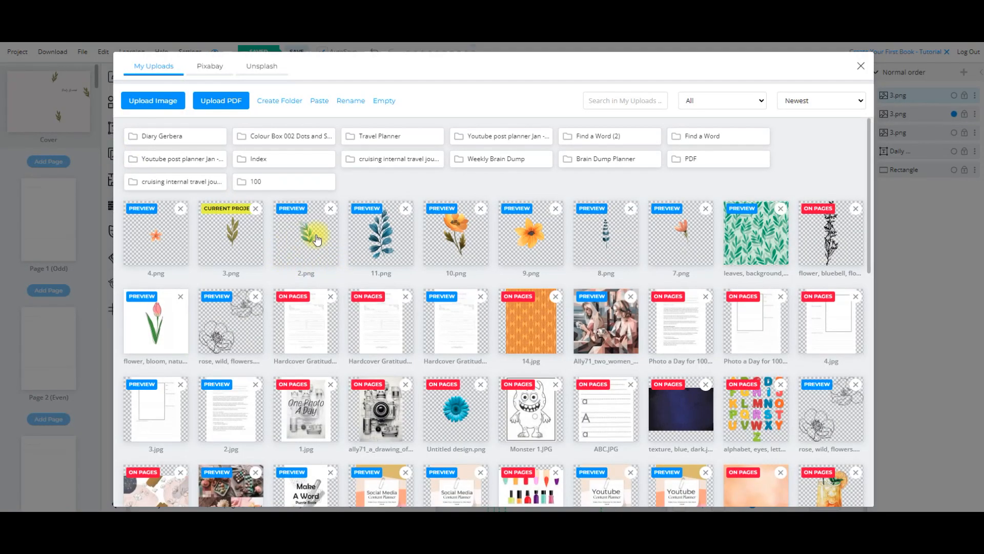
pyautogui.click(310, 236)
pyautogui.moveTo(597, 308); pyautogui.dragTo(647, 217)
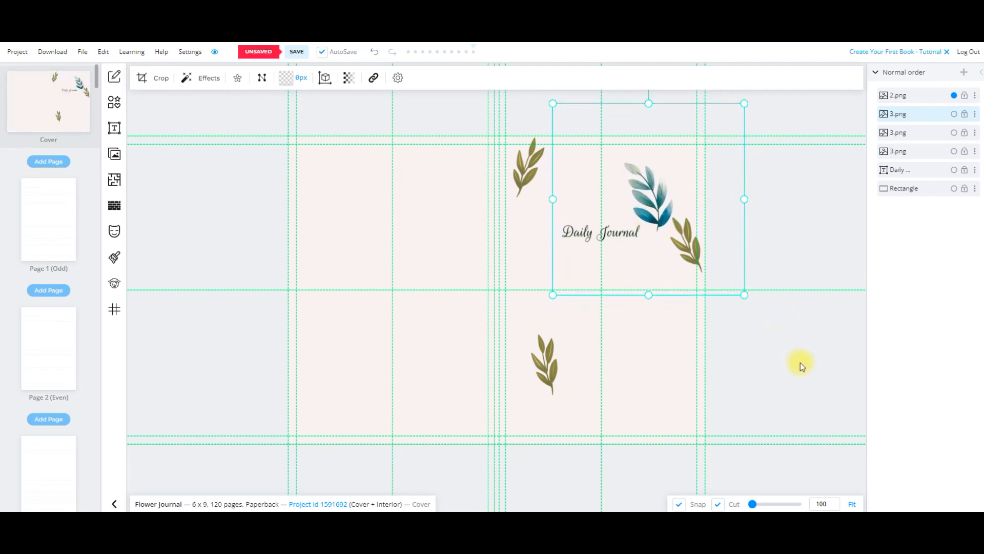
pyautogui.click(820, 369)
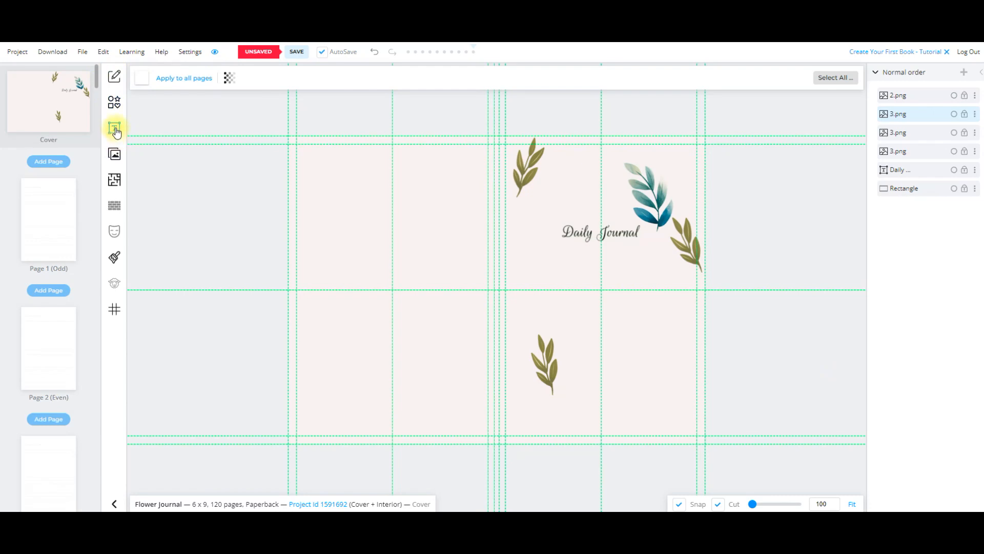
# Add the blue leaf branch 11.png, scale it down and place it at the front cover's left edge, above the lower green sprig
pyautogui.click(115, 153)
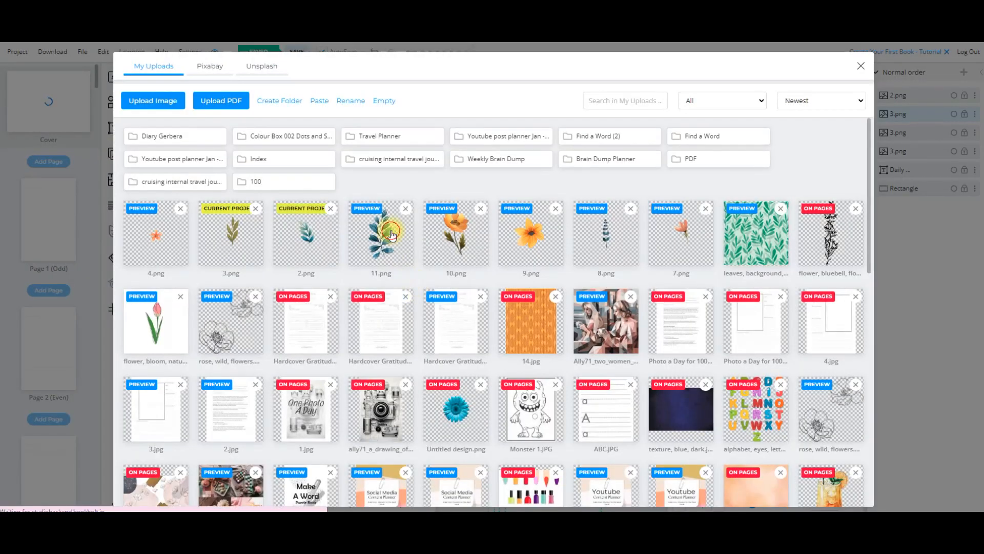
pyautogui.click(391, 235)
pyautogui.moveTo(616, 338); pyautogui.dragTo(636, 415)
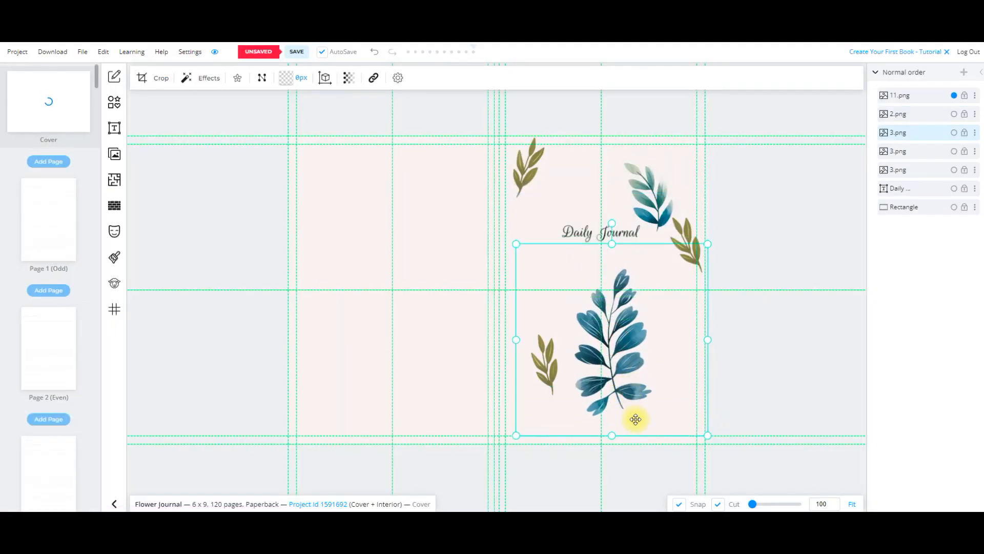
pyautogui.moveTo(707, 433); pyautogui.dragTo(540, 295)
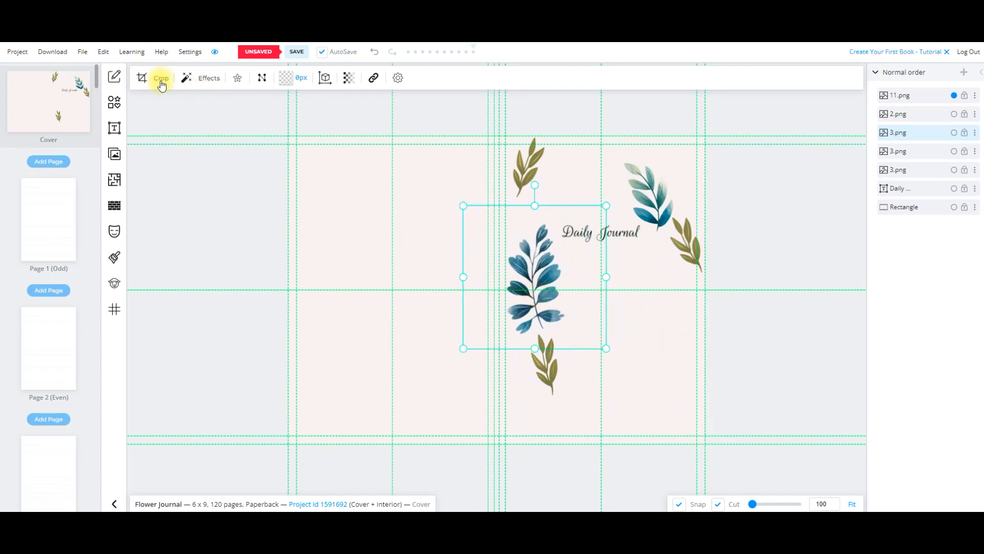
# Add the dark leaf sprig 8.png to the cover and place it in the front cover's lower right area
pyautogui.click(113, 154)
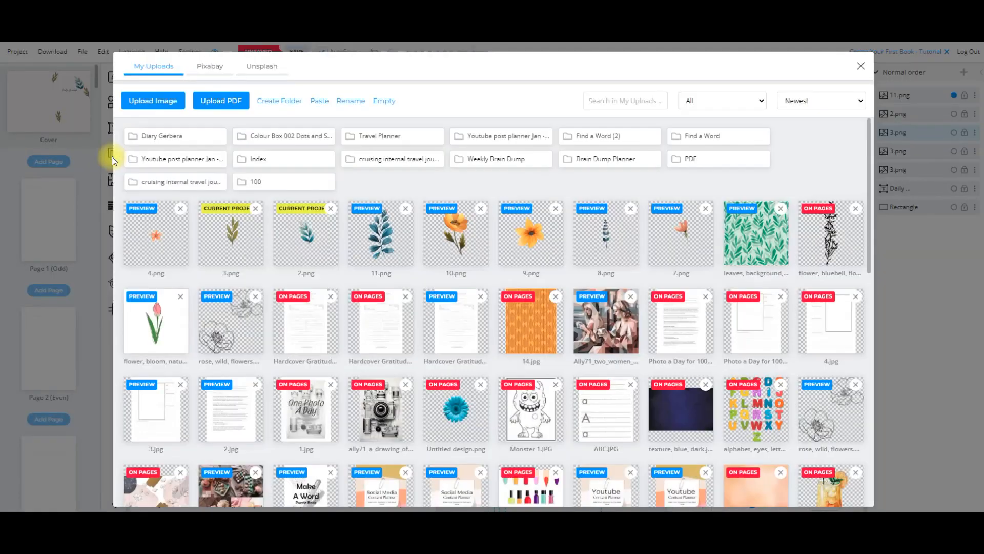
pyautogui.click(309, 258)
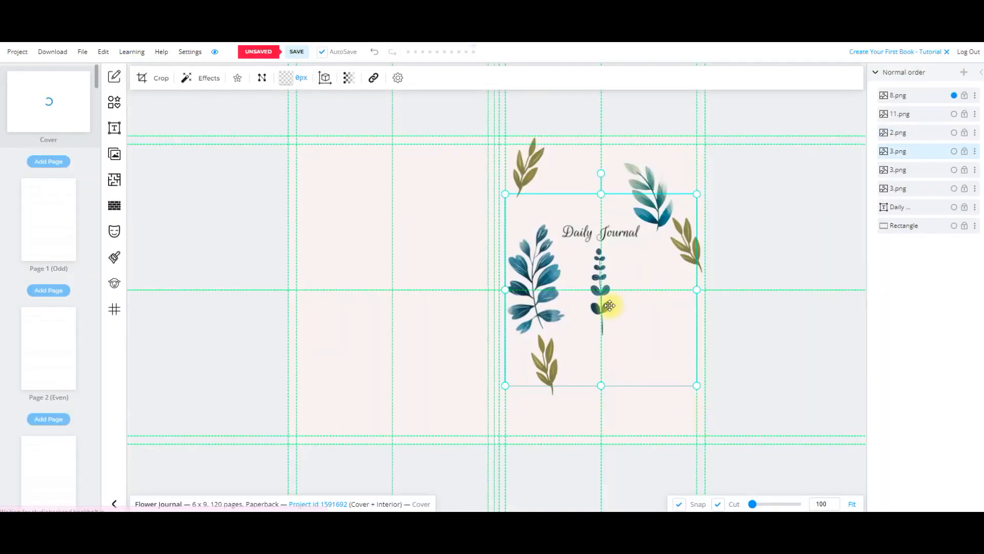
pyautogui.moveTo(605, 303); pyautogui.dragTo(661, 347)
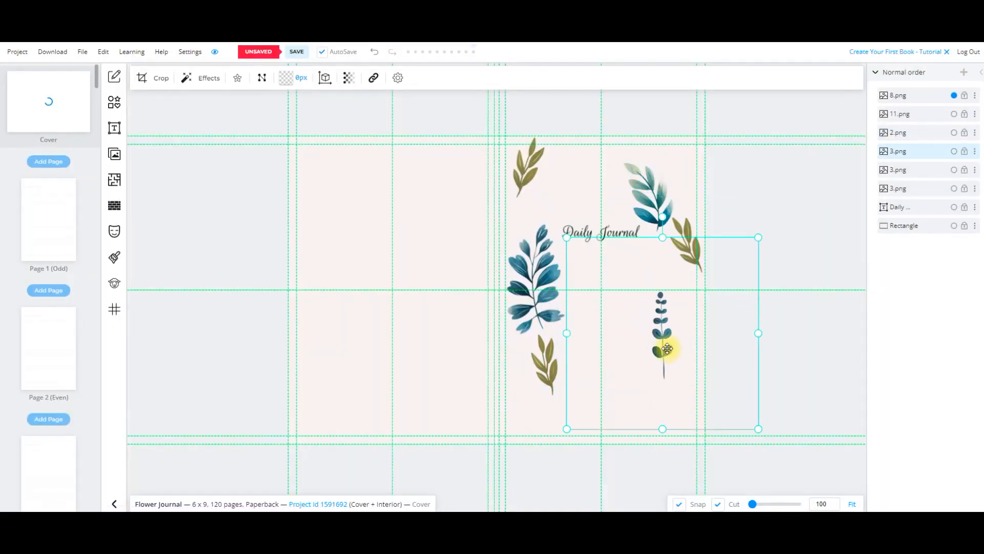
pyautogui.click(114, 153)
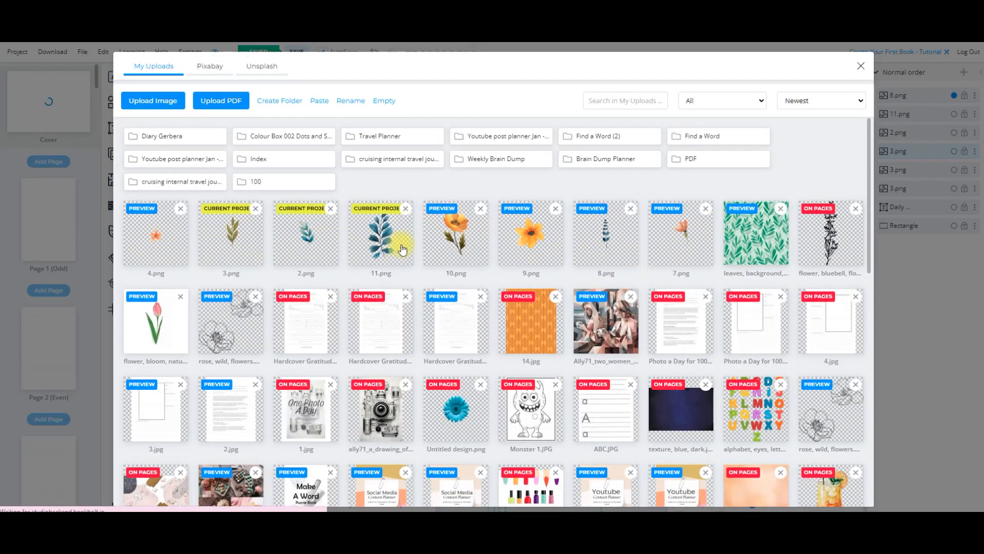
pyautogui.click(861, 65)
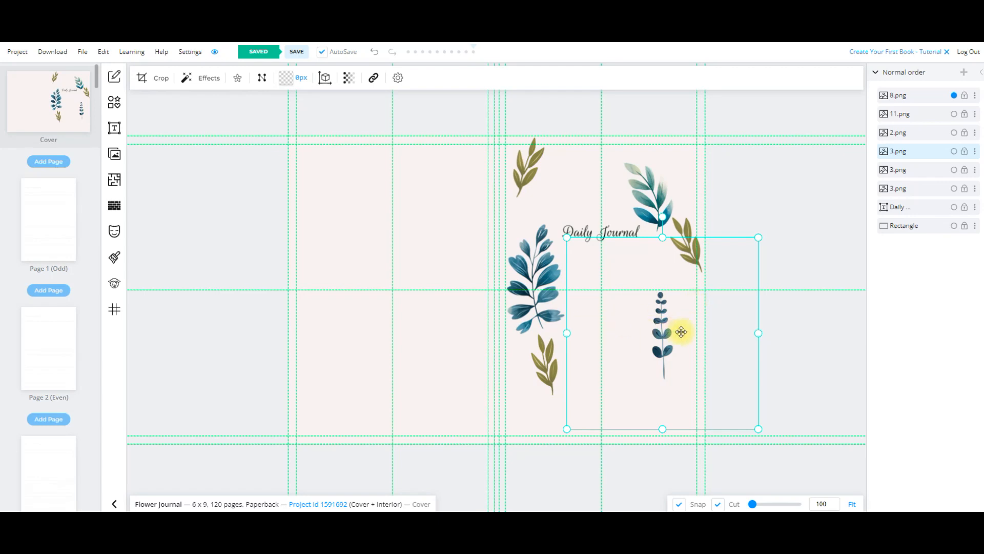
# Duplicate the 8.png sprig, placing one slightly tilted copy in the front cover's lower left corner and another above the title
pyautogui.hotkey('ctrl', 'c')
pyautogui.hotkey('ctrl', 'v')
pyautogui.moveTo(598, 287); pyautogui.dragTo(529, 407)
pyautogui.moveTo(521, 274); pyautogui.dragTo(503, 283)
pyautogui.hotkey('ctrl', 'v')
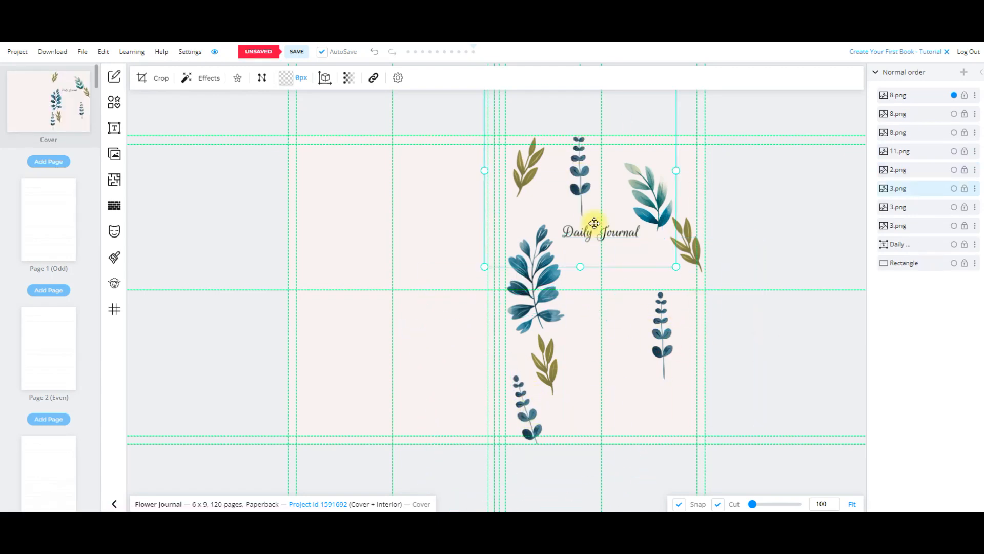
# Arrange tilted copies of the 11.png, 2.png and 3.png leaves along the front cover's upper right, right and bottom edges
pyautogui.moveTo(586, 176); pyautogui.dragTo(595, 233)
pyautogui.scroll(-1, 507, 111)
pyautogui.moveTo(590, 110); pyautogui.dragTo(610, 98)
pyautogui.moveTo(592, 235); pyautogui.dragTo(652, 213)
pyautogui.moveTo(646, 91); pyautogui.dragTo(618, 93)
pyautogui.moveTo(643, 181); pyautogui.dragTo(529, 169)
pyautogui.scroll(-2, 544, 156)
pyautogui.moveTo(505, 95); pyautogui.dragTo(554, 94)
pyautogui.moveTo(530, 191); pyautogui.dragTo(622, 224)
pyautogui.moveTo(632, 304); pyautogui.dragTo(620, 331)
pyautogui.click(529, 240)
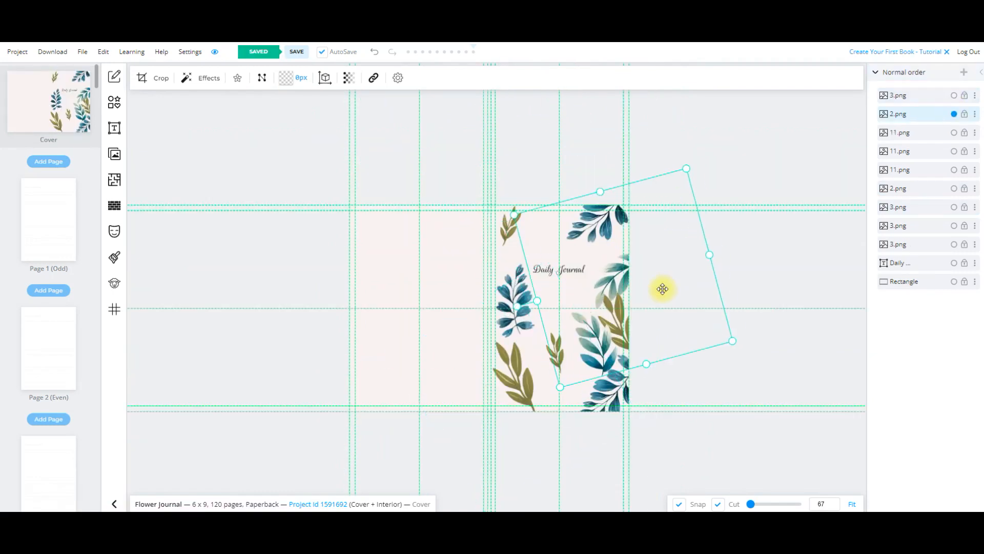
# Fill the front cover's upper left corner and bottom edge with more leaf copies, locking the ones already placed
pyautogui.moveTo(664, 288); pyautogui.dragTo(615, 341)
pyautogui.click(975, 116)
pyautogui.click(945, 135)
pyautogui.click(601, 215)
pyautogui.moveTo(615, 244); pyautogui.dragTo(620, 217)
pyautogui.moveTo(514, 218); pyautogui.dragTo(641, 213)
pyautogui.moveTo(616, 301); pyautogui.dragTo(559, 256)
pyautogui.moveTo(682, 223); pyautogui.dragTo(688, 238)
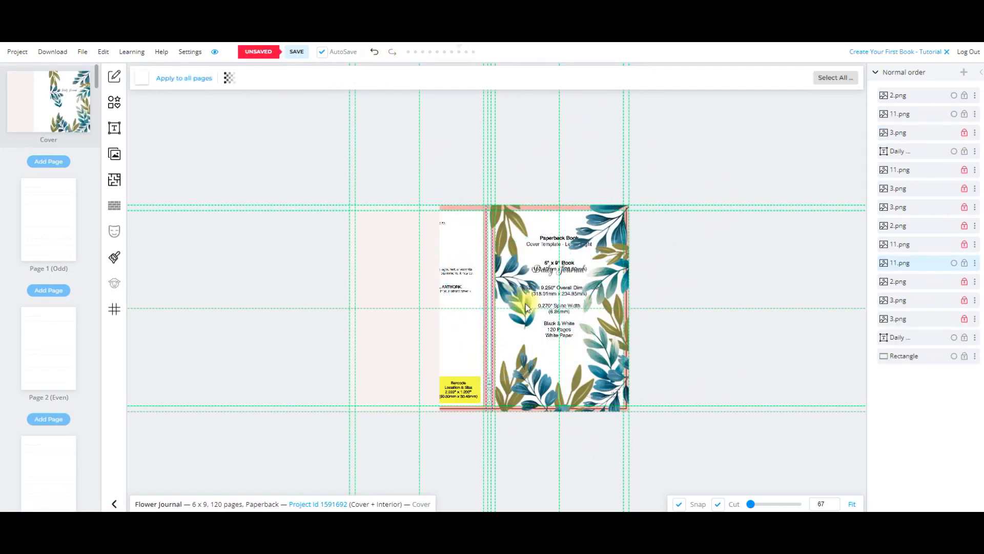
# Lock the uppermost 11.png leaf, turn the new 2.png leaf upside down and place it at the front cover's spine edge
pyautogui.click(965, 114)
pyautogui.moveTo(557, 346); pyautogui.dragTo(514, 333)
pyautogui.moveTo(513, 248); pyautogui.dragTo(514, 395)
pyautogui.rightClick(514, 319)
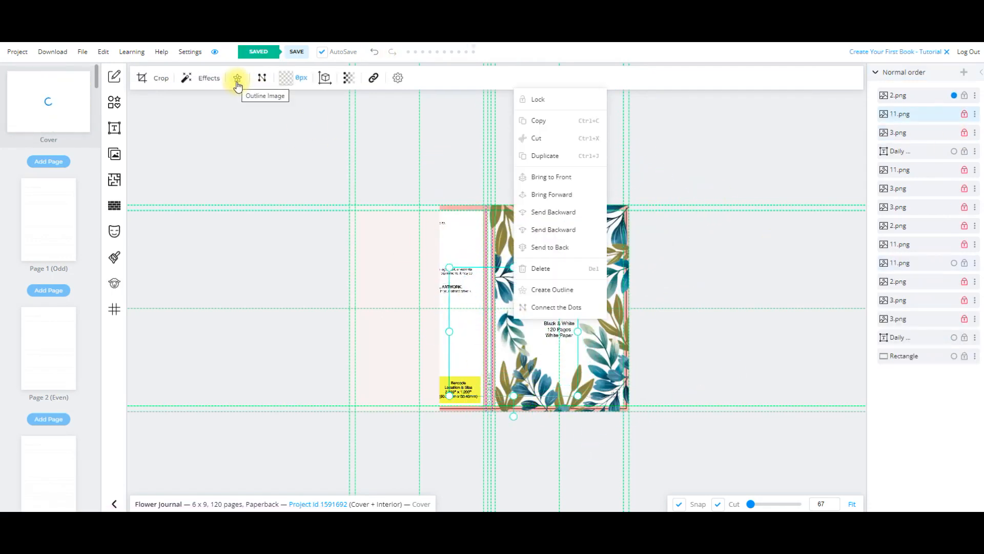
pyautogui.click(511, 333)
pyautogui.moveTo(512, 332); pyautogui.dragTo(466, 315)
pyautogui.rightClick(467, 313)
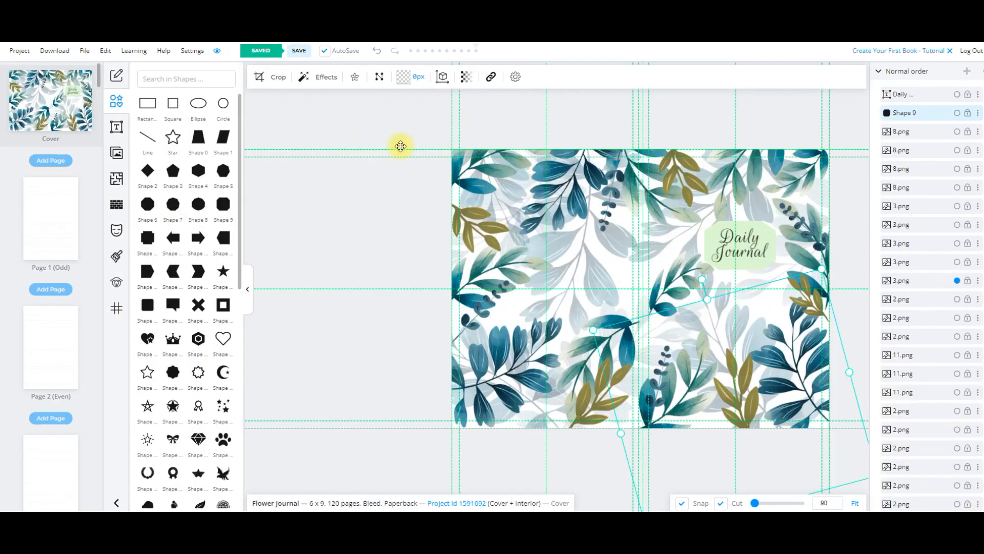
# Add the orange flower 4.png to the cover, scale it down and place it among the front cover's lower left leaves
pyautogui.click(851, 501)
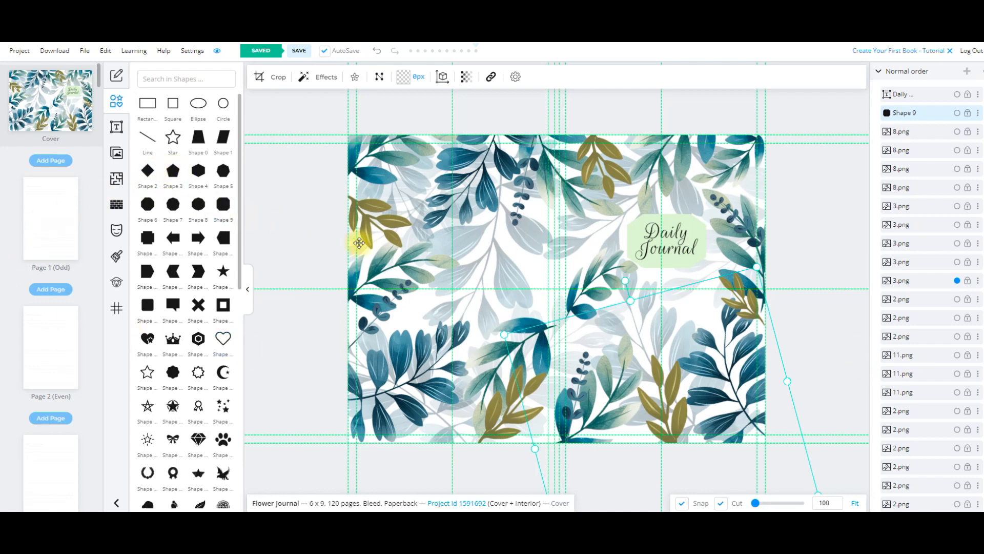
pyautogui.click(118, 153)
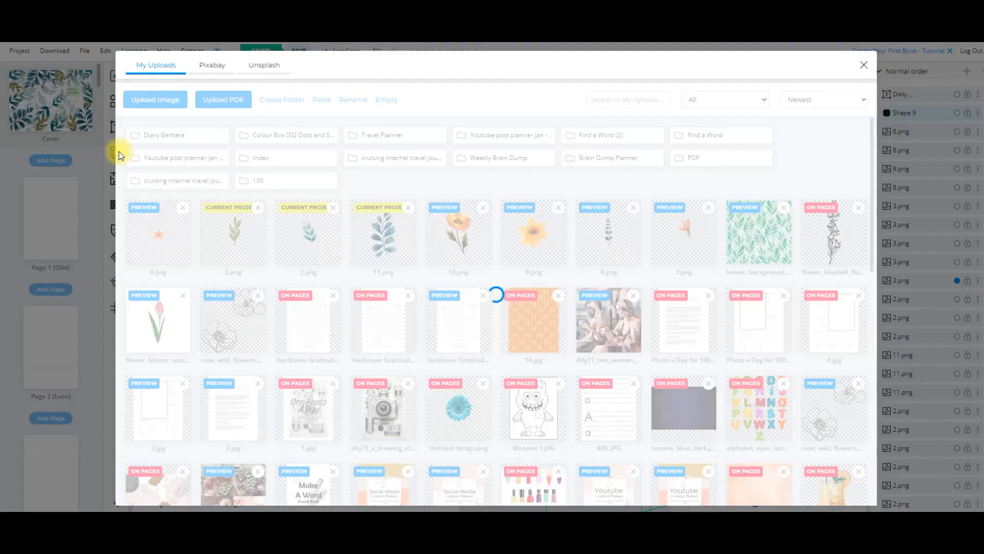
pyautogui.click(157, 229)
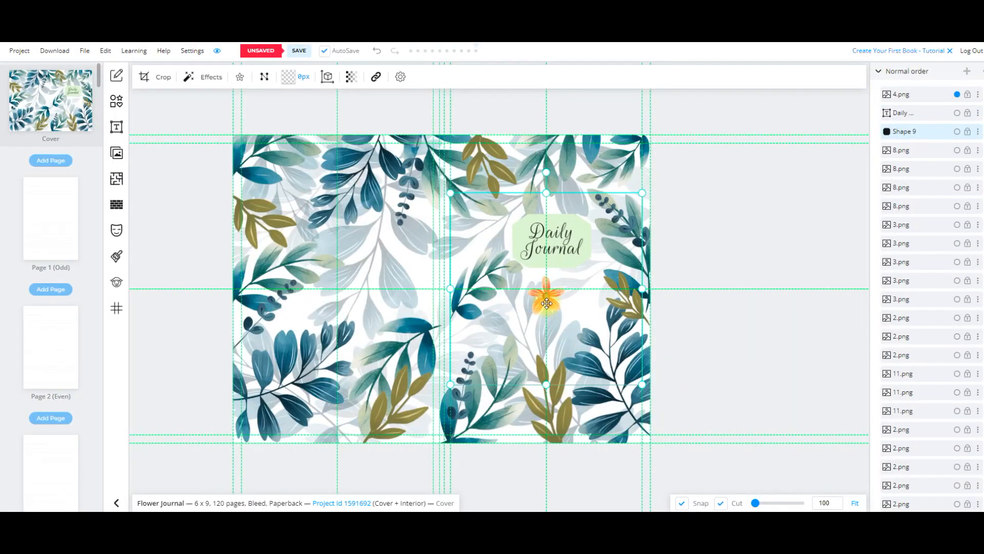
pyautogui.moveTo(546, 304); pyautogui.dragTo(541, 301)
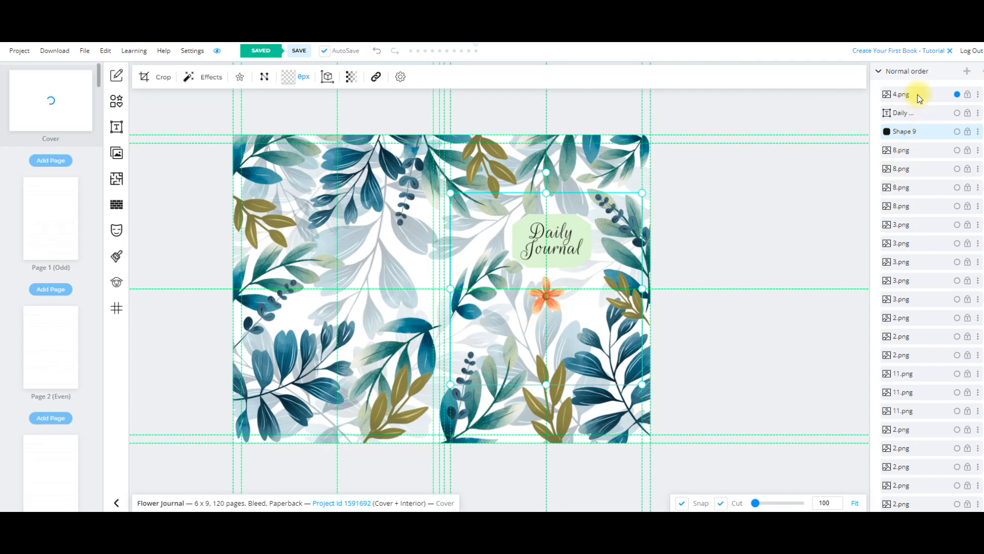
pyautogui.moveTo(552, 293); pyautogui.dragTo(486, 311)
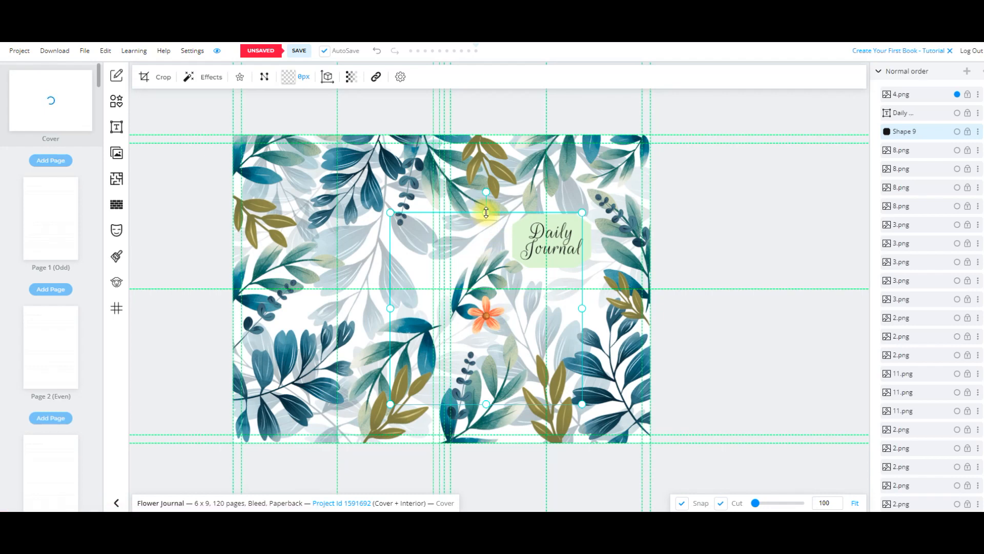
pyautogui.moveTo(486, 213); pyautogui.dragTo(496, 337)
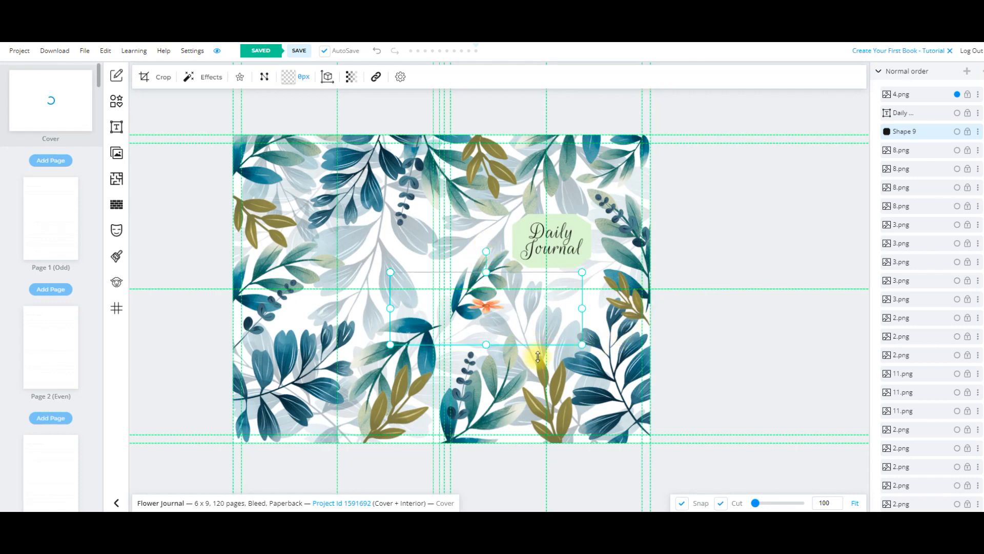
pyautogui.moveTo(581, 325); pyautogui.dragTo(510, 353)
pyautogui.moveTo(456, 298); pyautogui.dragTo(500, 405)
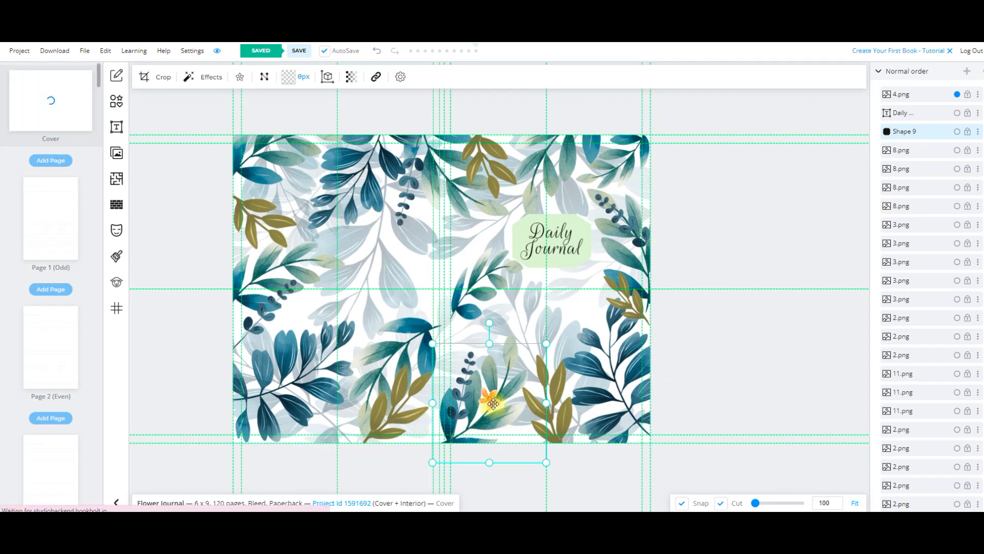
# Paste a copy of the orange flower, enlarge it and place it on the leaves above and to the right of the title
pyautogui.hotkey('ctrl', 'v')
pyautogui.moveTo(494, 403); pyautogui.dragTo(626, 183)
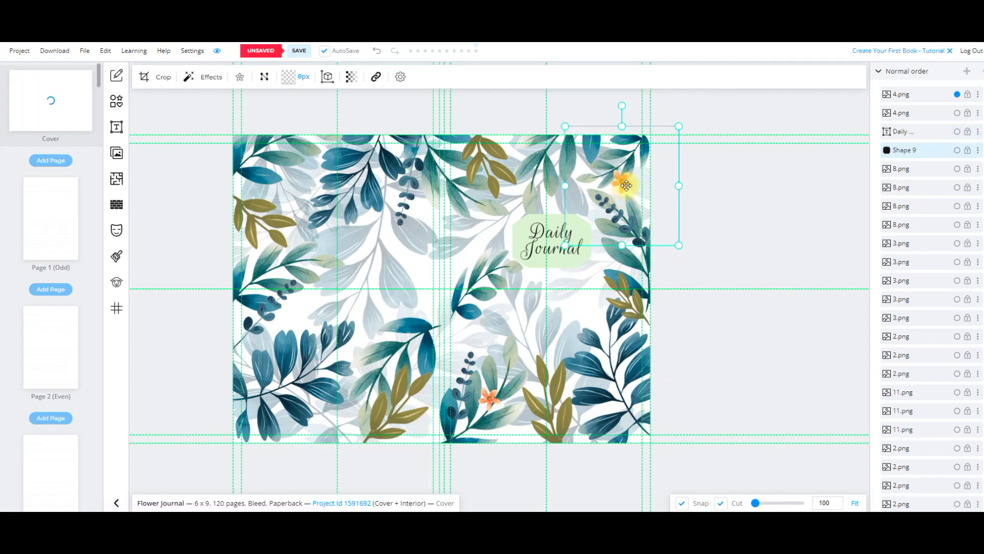
pyautogui.moveTo(565, 126); pyautogui.dragTo(532, 92)
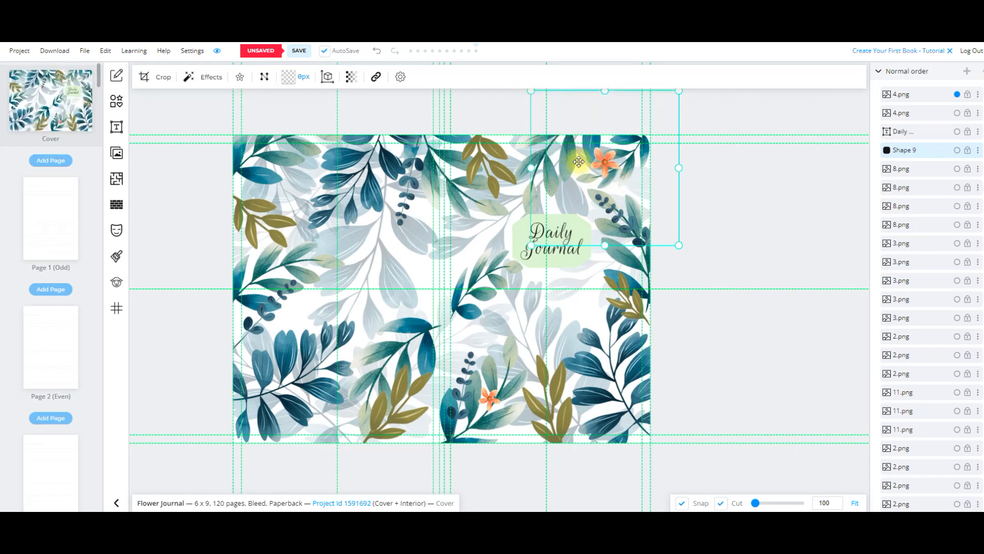
pyautogui.moveTo(679, 246); pyautogui.dragTo(708, 276)
pyautogui.moveTo(652, 220); pyautogui.dragTo(651, 226)
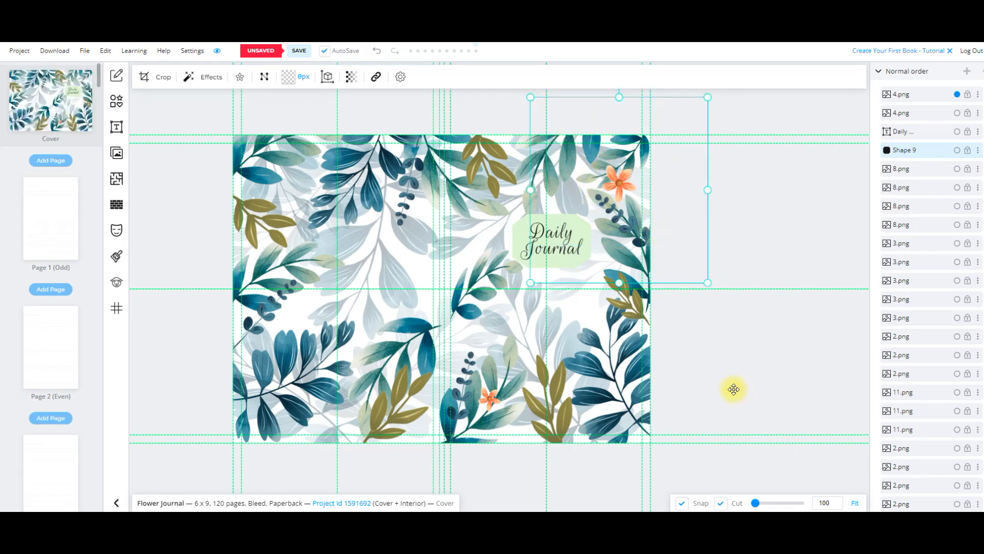
pyautogui.hotkey('ctrl', 'v')
pyautogui.moveTo(618, 180)
pyautogui.mouseDown()
pyautogui.moveTo(467, 219)
pyautogui.moveTo(629, 186)
pyautogui.moveTo(621, 181)
pyautogui.mouseUp()
# Copy the front cover's lower flower onto the dark branch at the top of the back cover and scale it down
pyautogui.click(488, 405)
pyautogui.moveTo(488, 404); pyautogui.dragTo(394, 188)
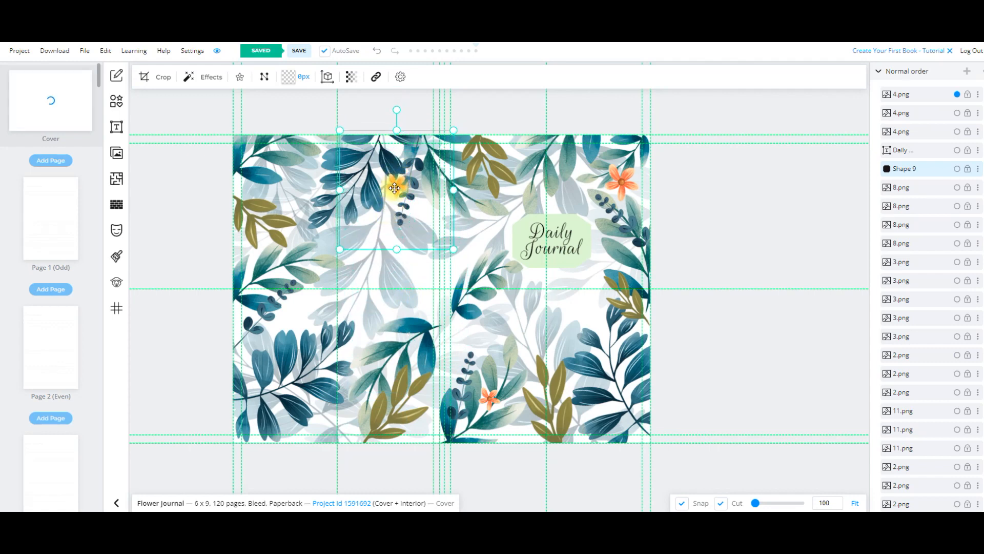
pyautogui.moveTo(454, 253); pyautogui.dragTo(417, 211)
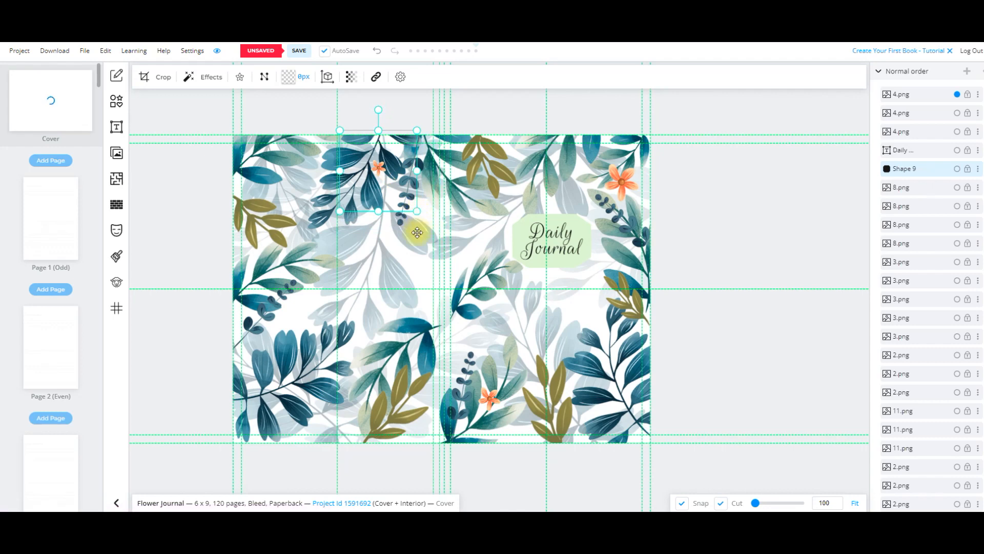
# Place copies of the small flower beside the back cover's small flower, the front cover's lower flower and its large upper flower
pyautogui.moveTo(381, 167); pyautogui.dragTo(474, 415)
pyautogui.click(391, 185)
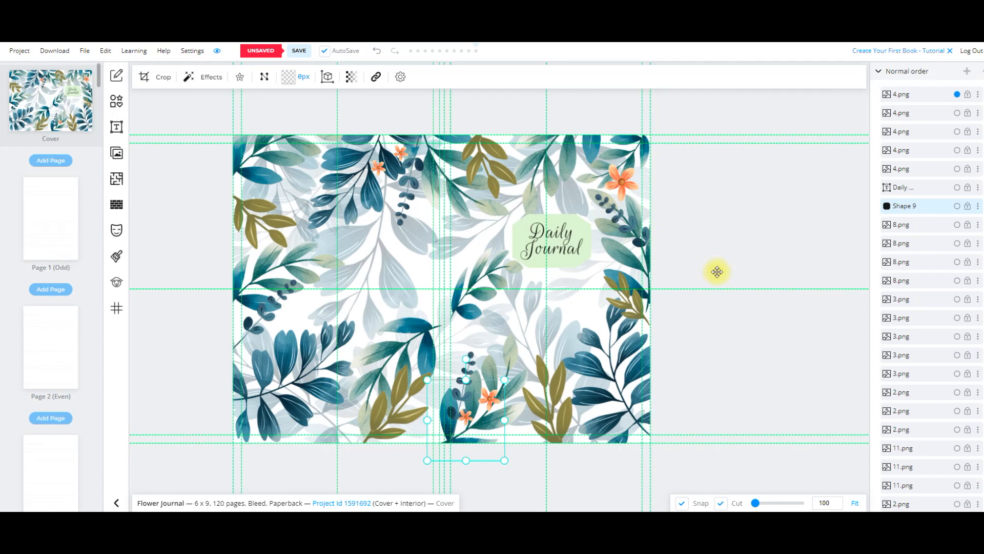
pyautogui.hotkey('ctrl', 'v')
pyautogui.moveTo(388, 166); pyautogui.dragTo(652, 153)
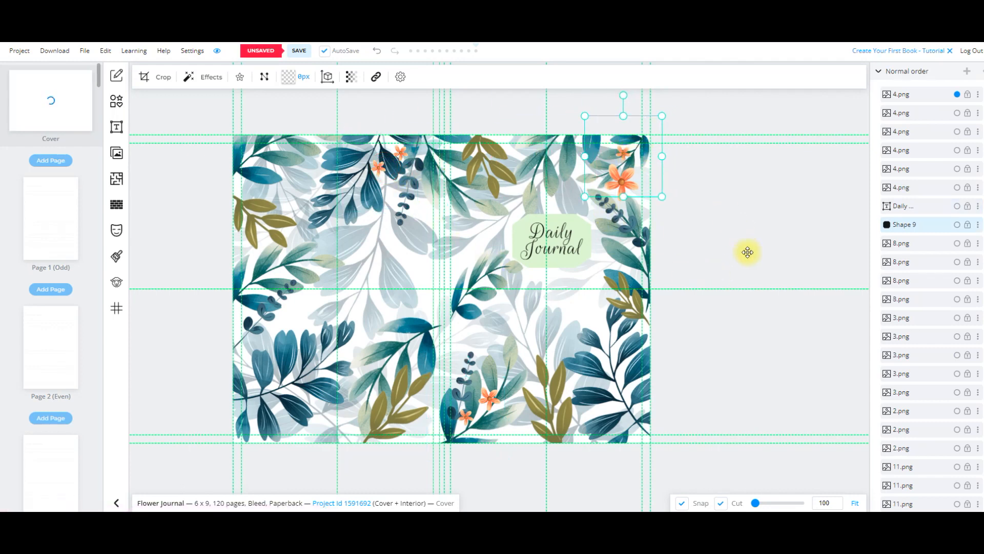
pyautogui.click(632, 193)
pyautogui.click(631, 192)
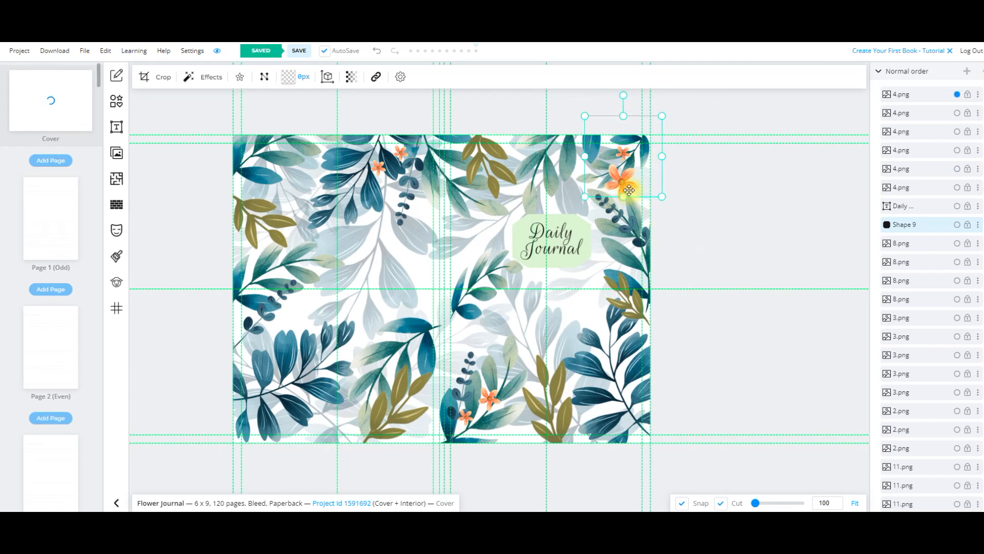
# Paste a flower copy onto the back cover's lower left branch and enlarge it, undoing the accidental change to the nearby sprig
pyautogui.hotkey('ctrl', 'v')
pyautogui.moveTo(388, 169); pyautogui.dragTo(275, 397)
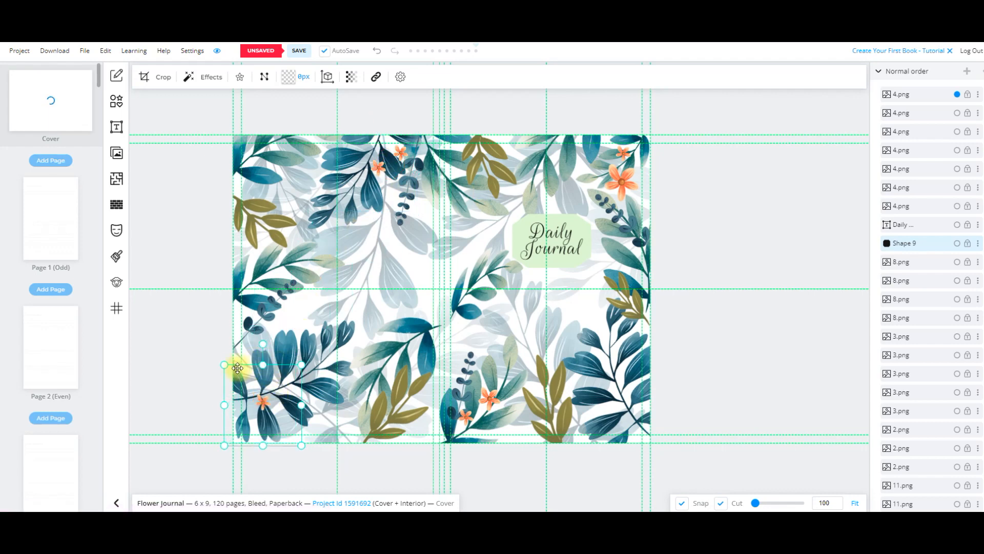
pyautogui.moveTo(305, 362); pyautogui.dragTo(345, 331)
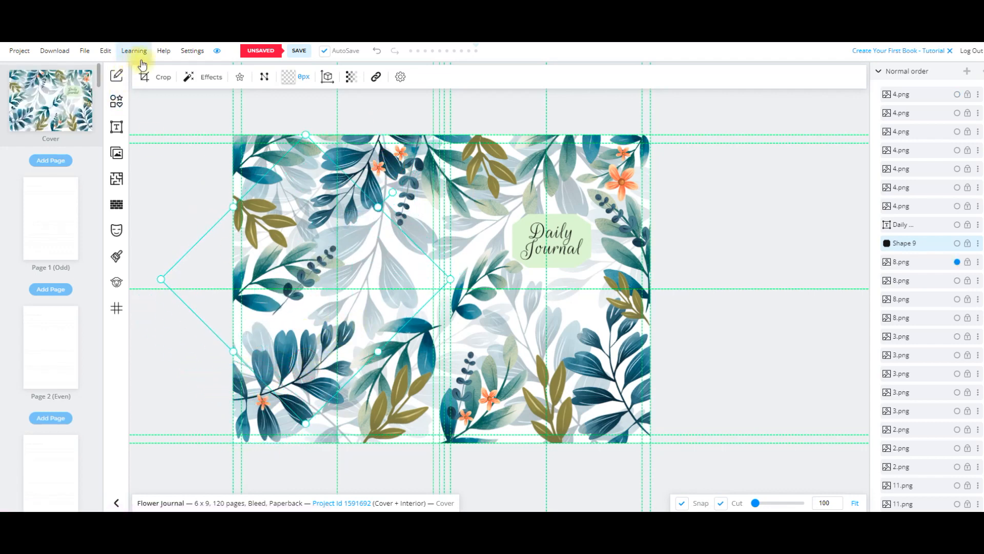
pyautogui.click(379, 51)
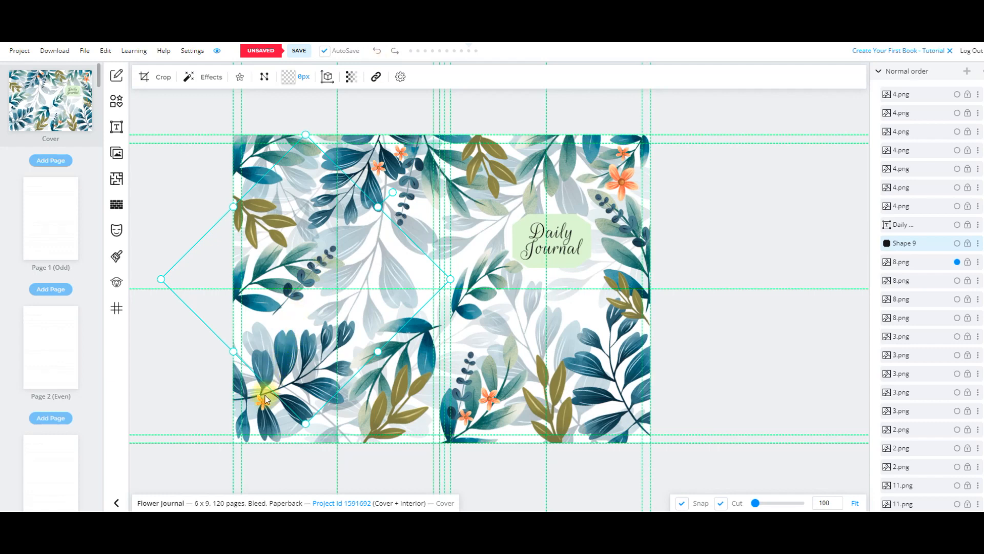
pyautogui.moveTo(265, 395)
pyautogui.mouseDown()
pyautogui.moveTo(297, 367)
pyautogui.moveTo(268, 400)
pyautogui.mouseUp()
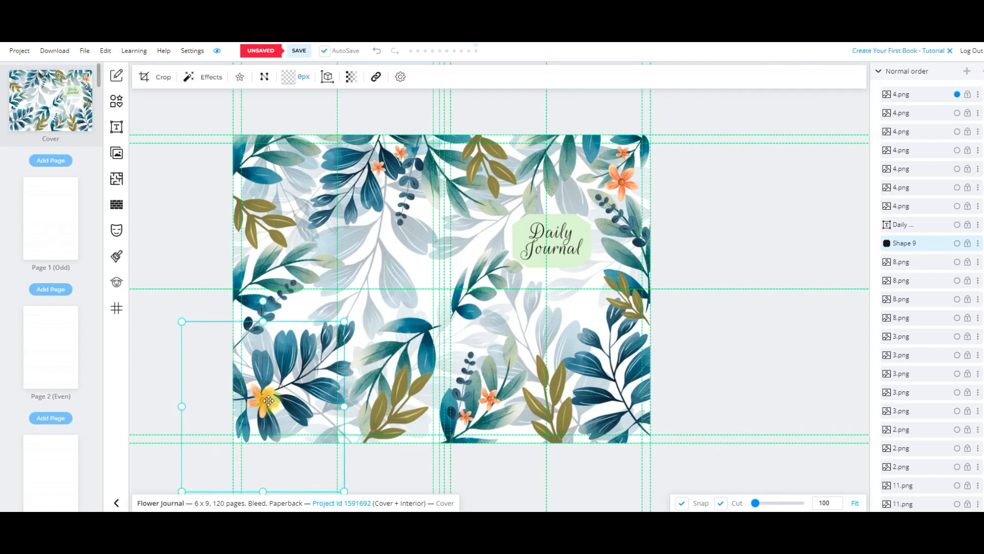
# Bring the Daily Journal text to the top of the layer order, with Shape 9 directly beneath it and above the flowers
pyautogui.click(768, 278)
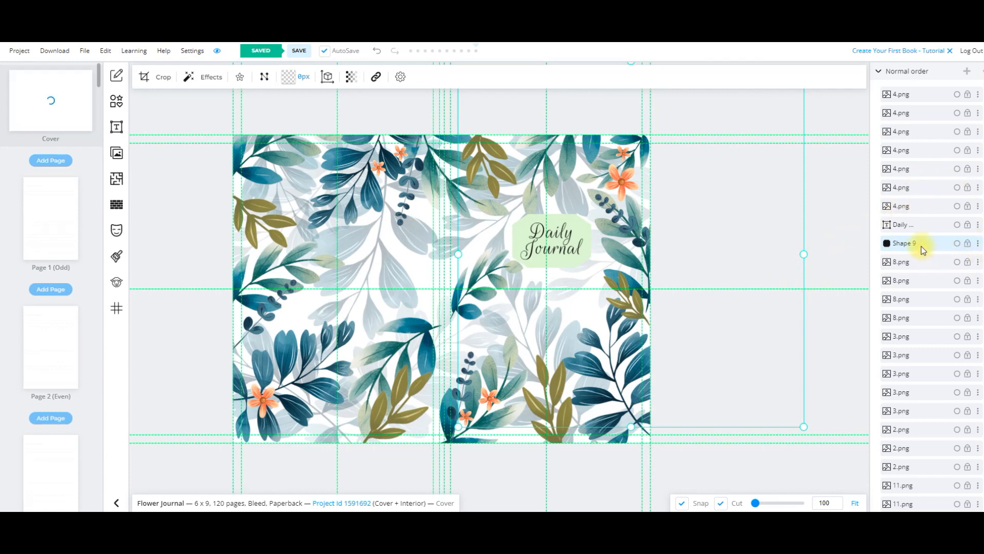
pyautogui.moveTo(921, 225); pyautogui.dragTo(881, 92)
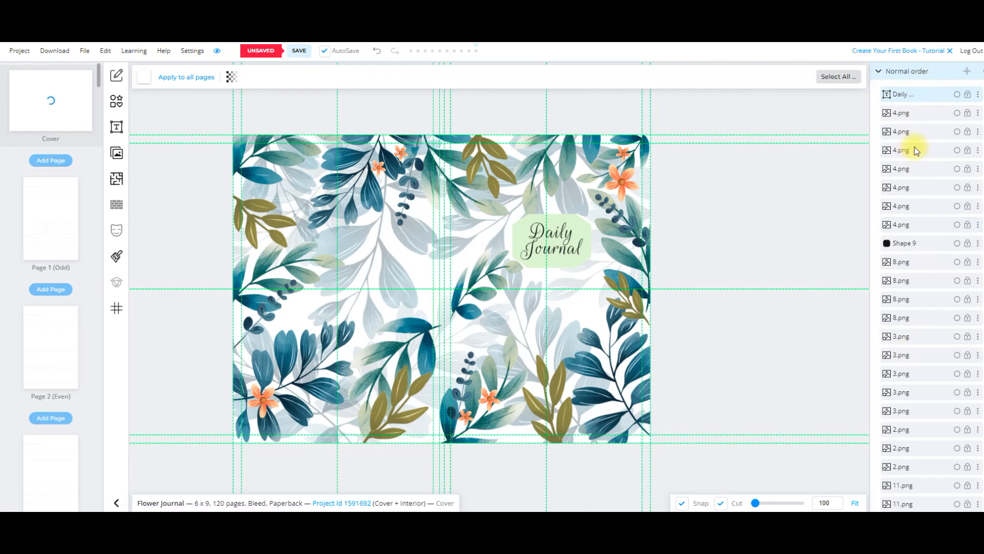
pyautogui.moveTo(914, 242); pyautogui.dragTo(914, 105)
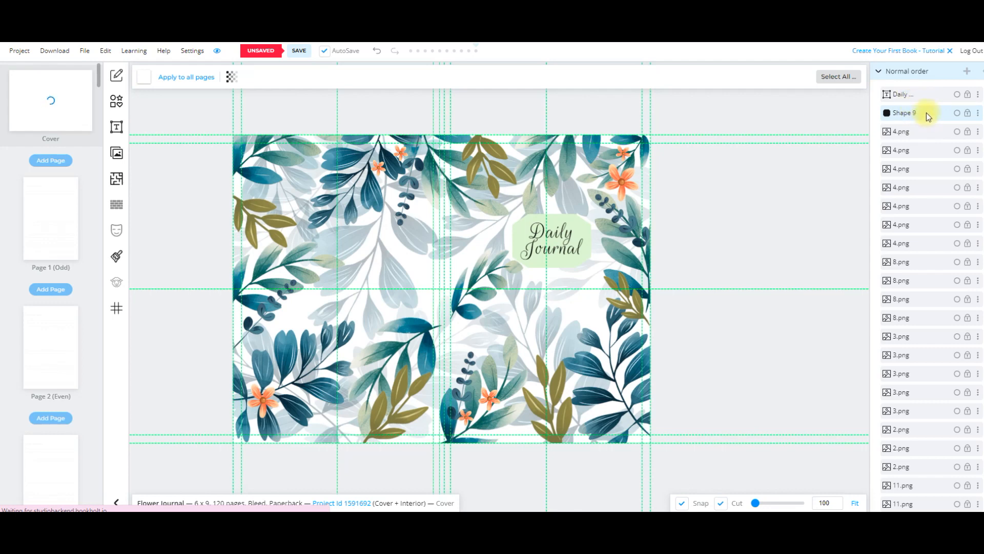
# Recolour the shape behind the Daily Journal text by sampling grey-blue, orange and finally teal #4993A3 from the cover artwork
pyautogui.click(522, 229)
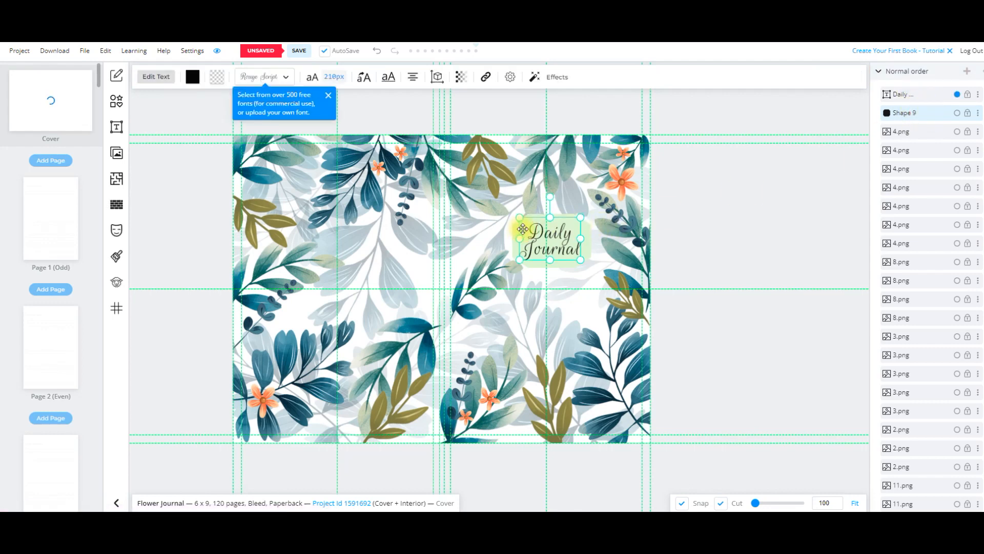
pyautogui.click(514, 236)
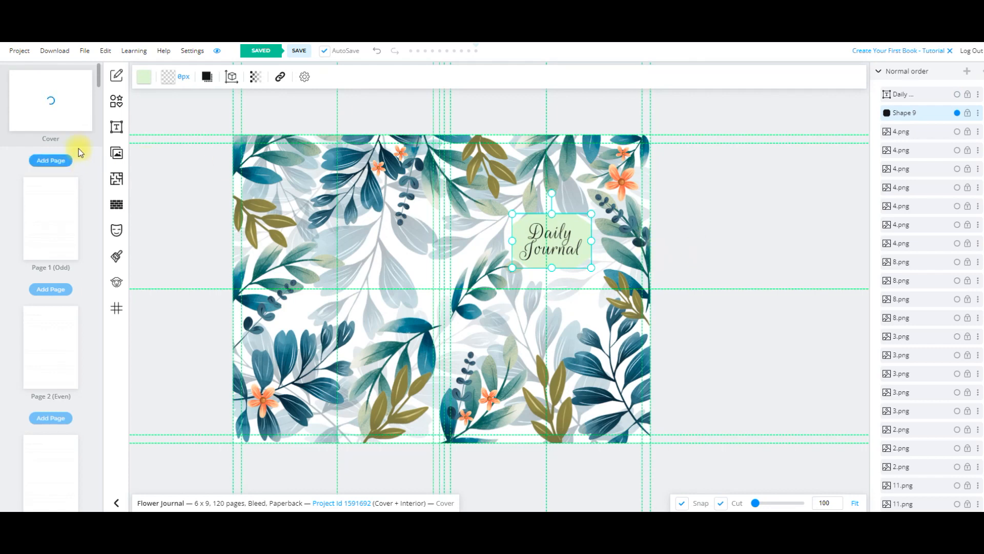
pyautogui.click(144, 77)
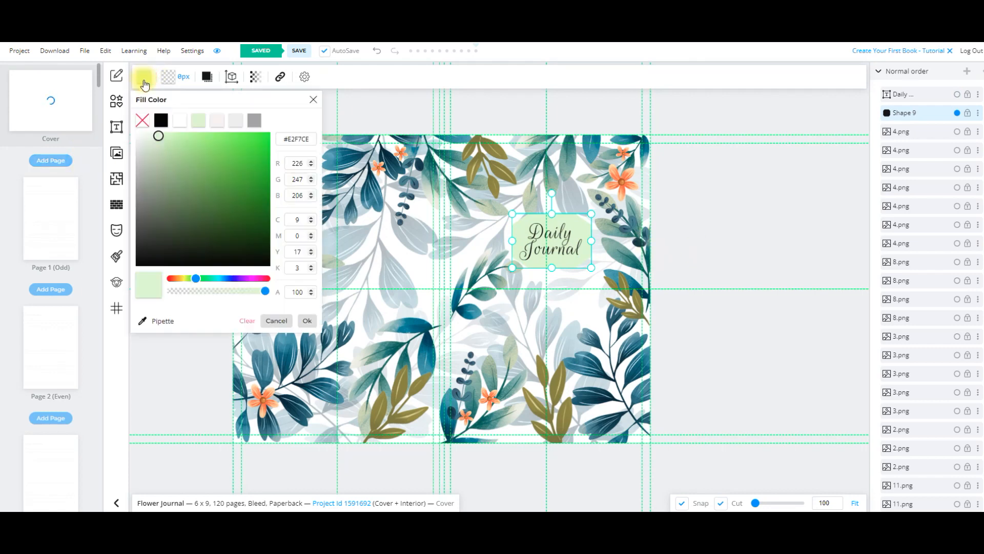
pyautogui.click(144, 322)
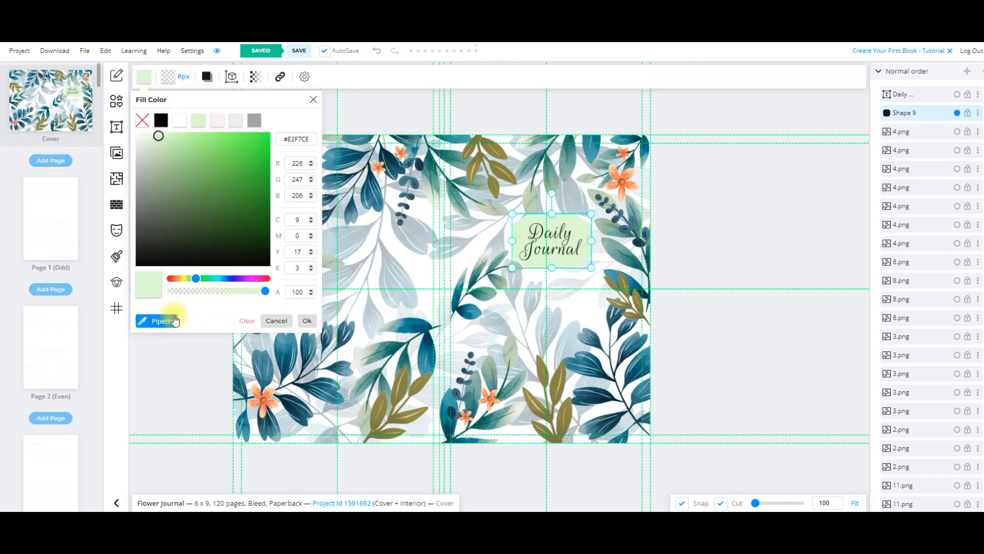
pyautogui.click(574, 193)
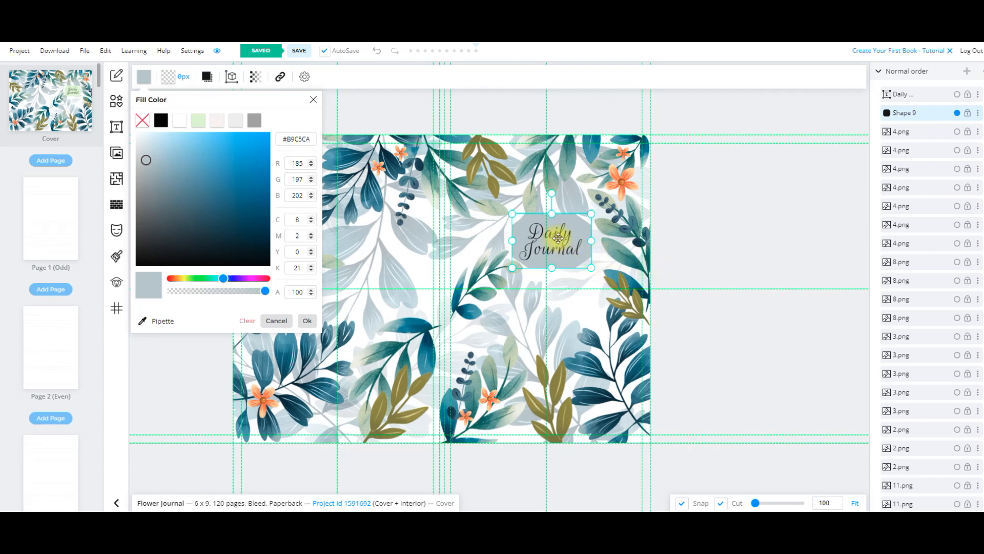
pyautogui.click(143, 321)
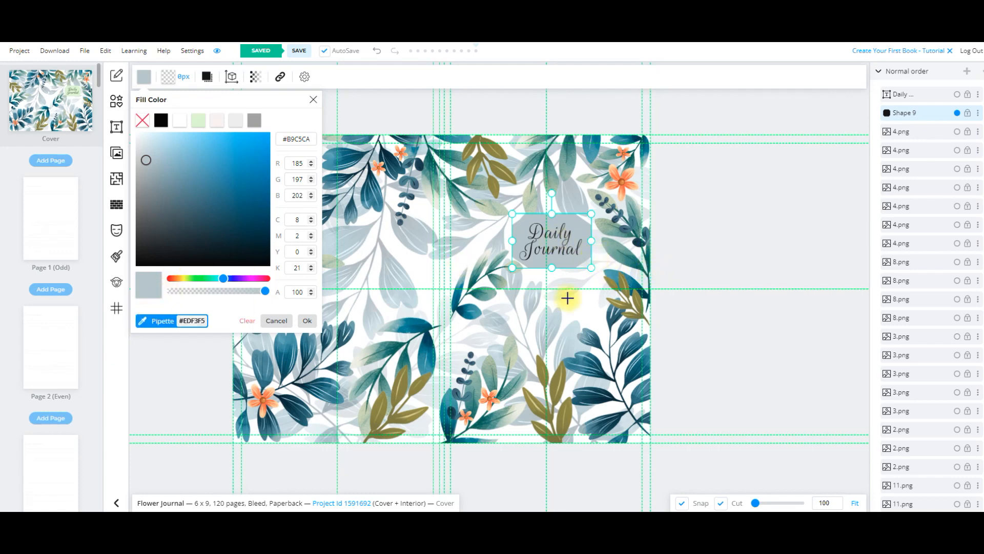
pyautogui.click(622, 197)
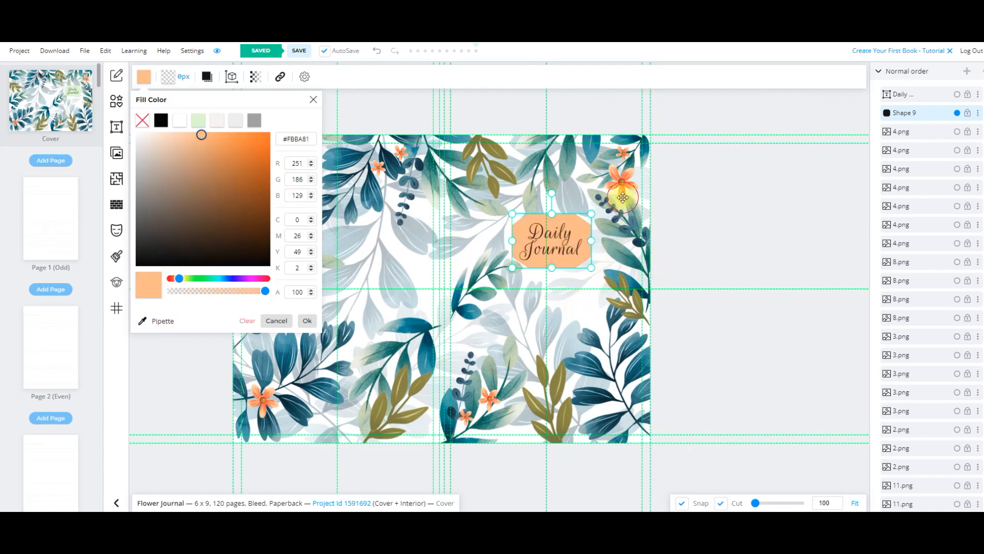
pyautogui.click(143, 320)
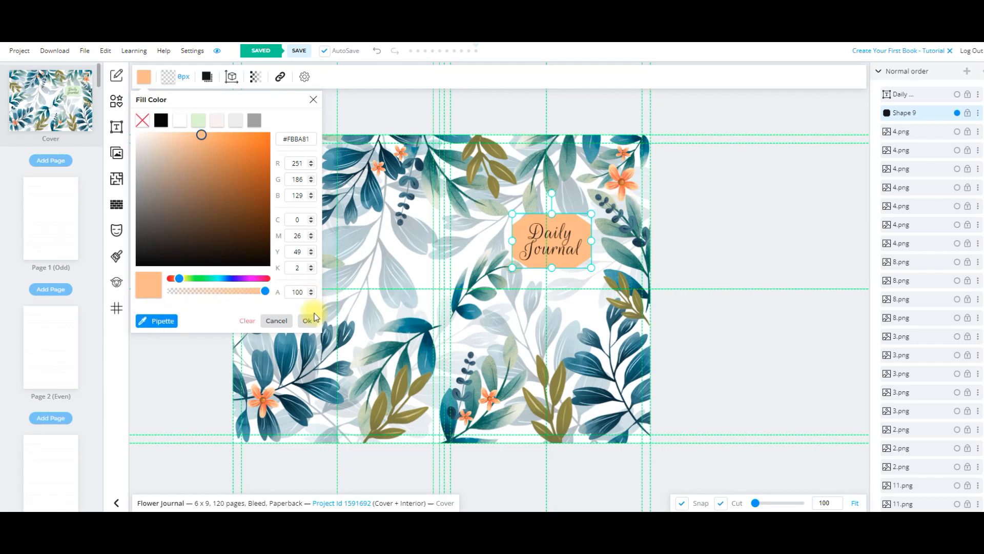
pyautogui.click(614, 274)
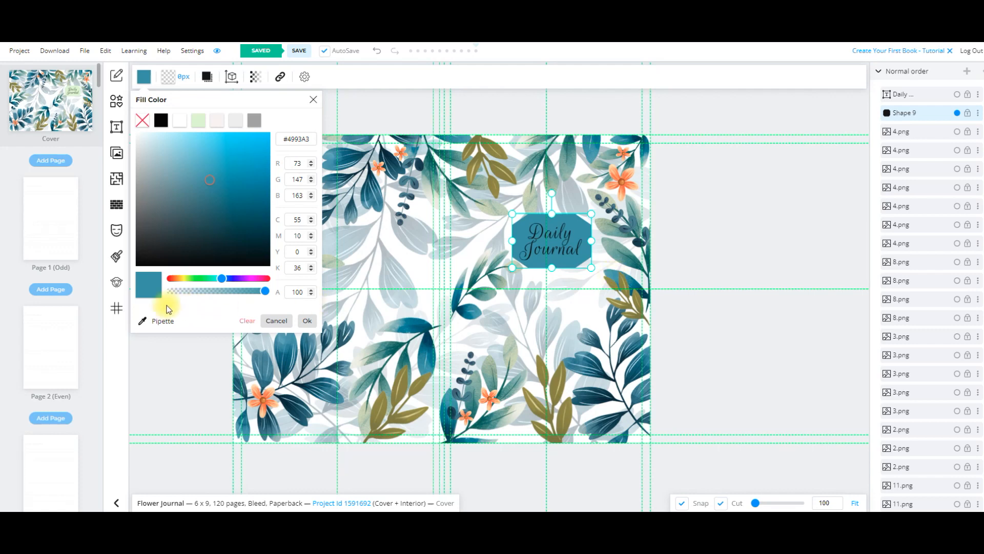
# Lower the label shape's opacity to 53 and narrow it slightly on both sides around the Daily Journal text
pyautogui.click(255, 78)
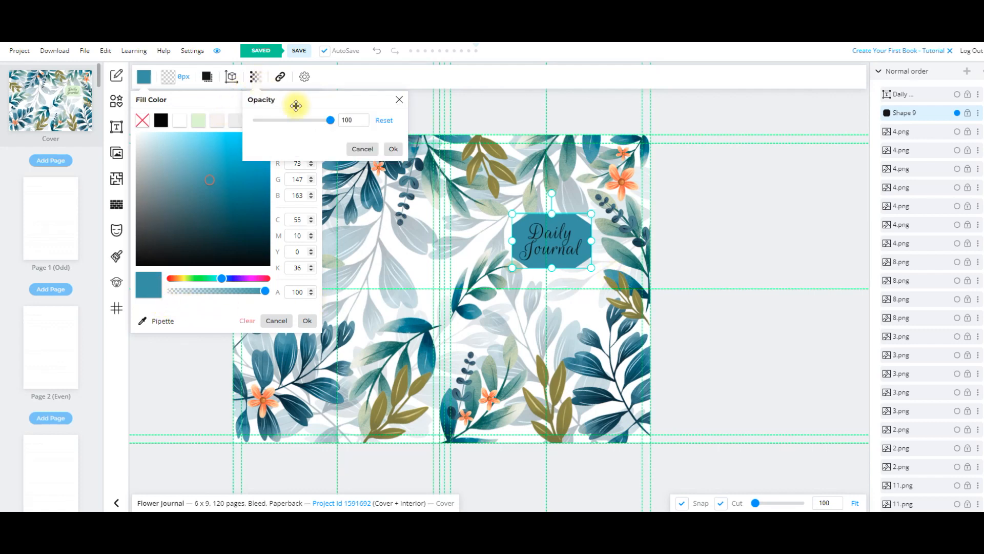
pyautogui.moveTo(328, 120); pyautogui.dragTo(295, 120)
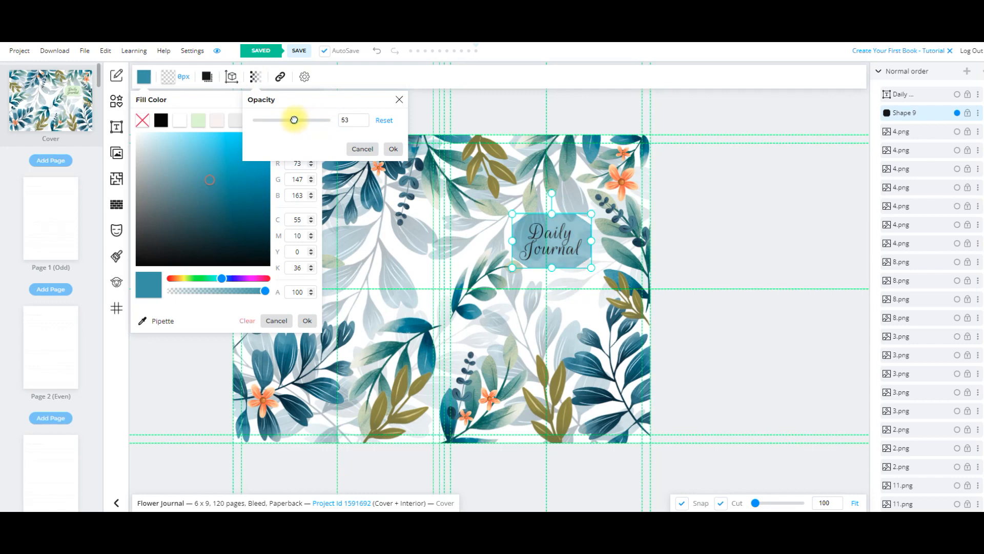
pyautogui.moveTo(590, 240); pyautogui.dragTo(587, 242)
pyautogui.moveTo(512, 241); pyautogui.dragTo(514, 240)
pyautogui.click(769, 289)
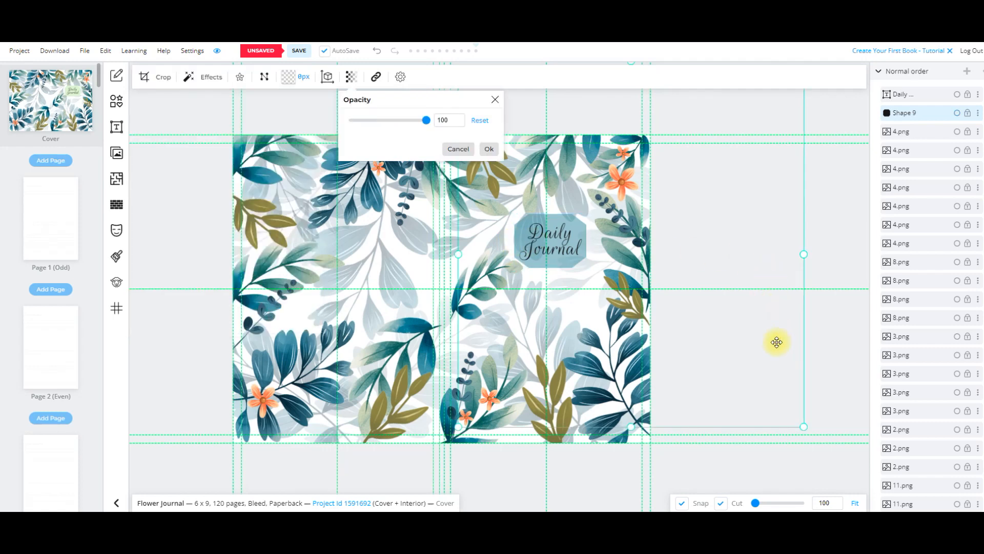
pyautogui.click(835, 286)
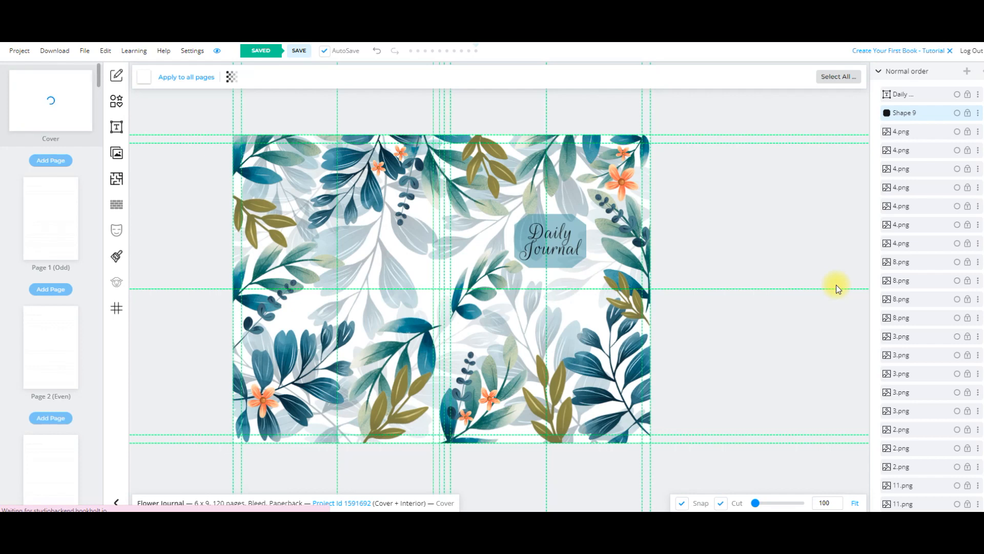
pyautogui.click(854, 502)
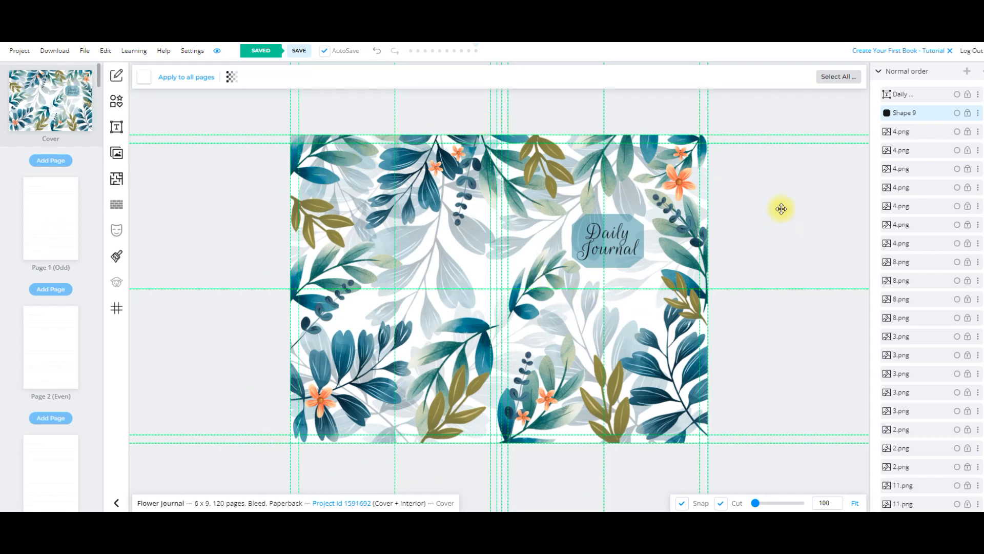
# Try a shadow with a left offset of 3 on the label shape, and reset that offset
pyautogui.click(575, 231)
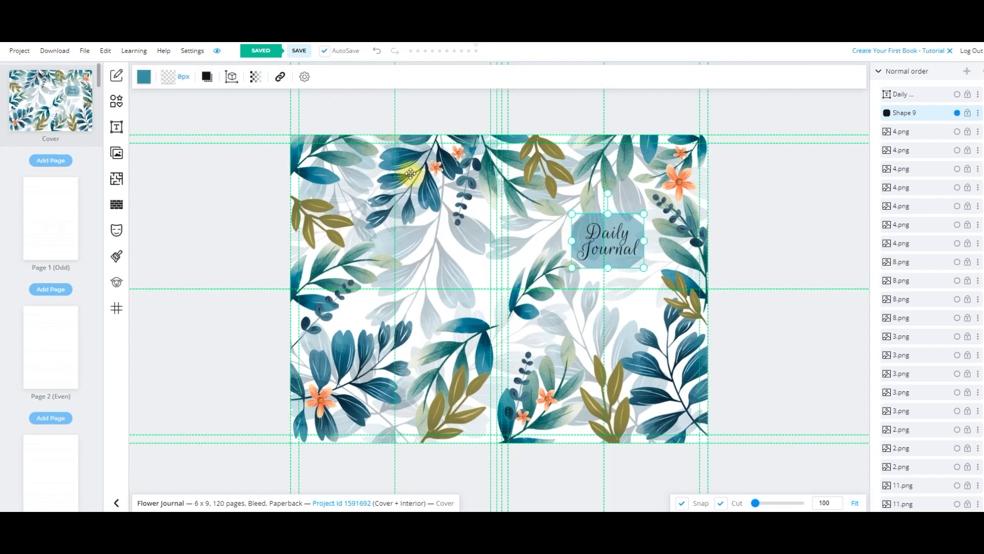
pyautogui.click(207, 76)
pyautogui.moveTo(223, 120); pyautogui.dragTo(224, 121)
pyautogui.moveTo(272, 146); pyautogui.dragTo(273, 145)
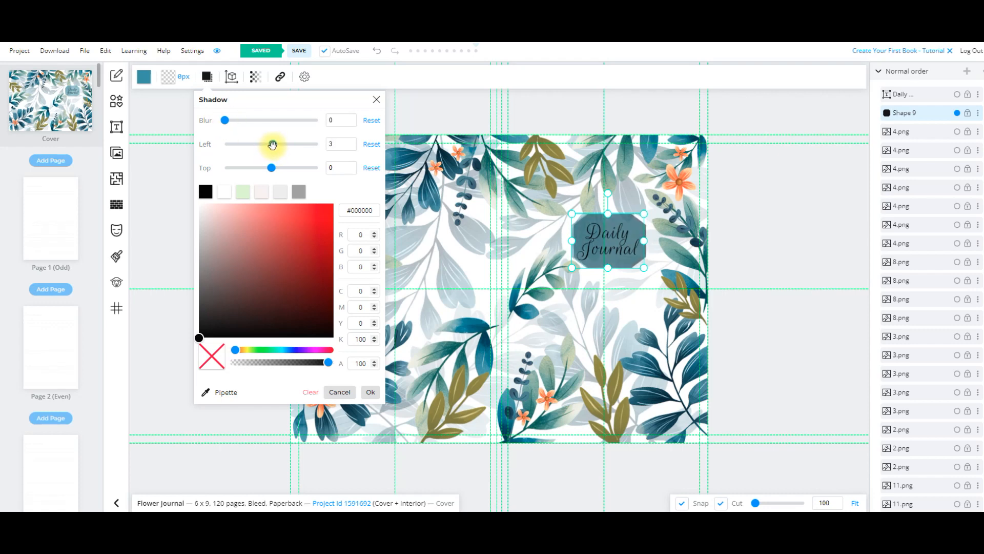
pyautogui.click(368, 144)
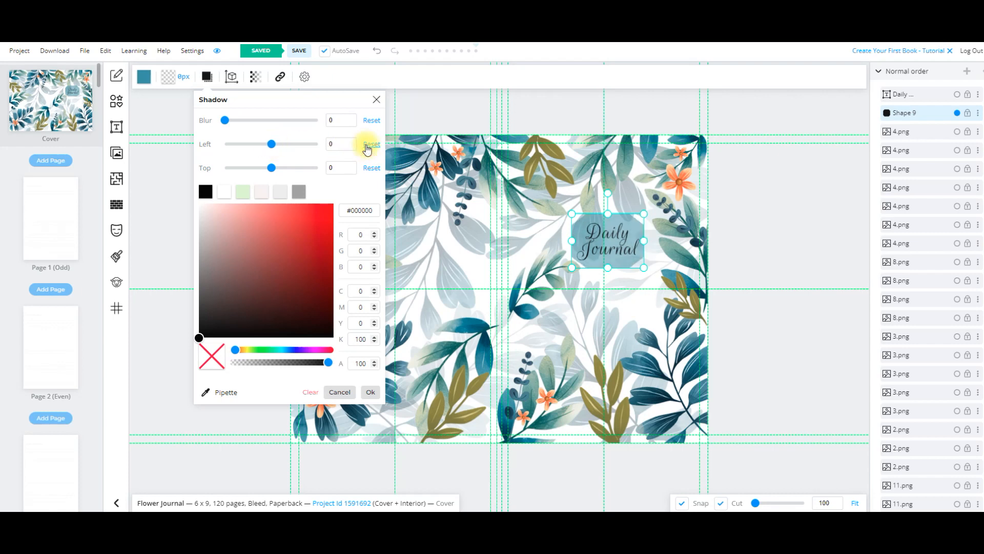
pyautogui.click(181, 322)
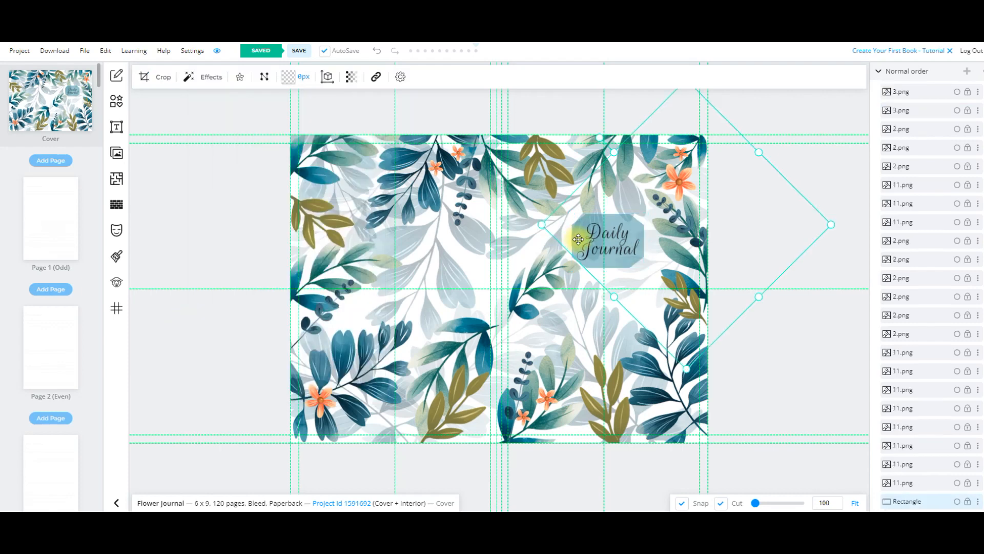
# Shift the label shape and the Daily Journal text slightly to the left on the front cover
pyautogui.click(577, 235)
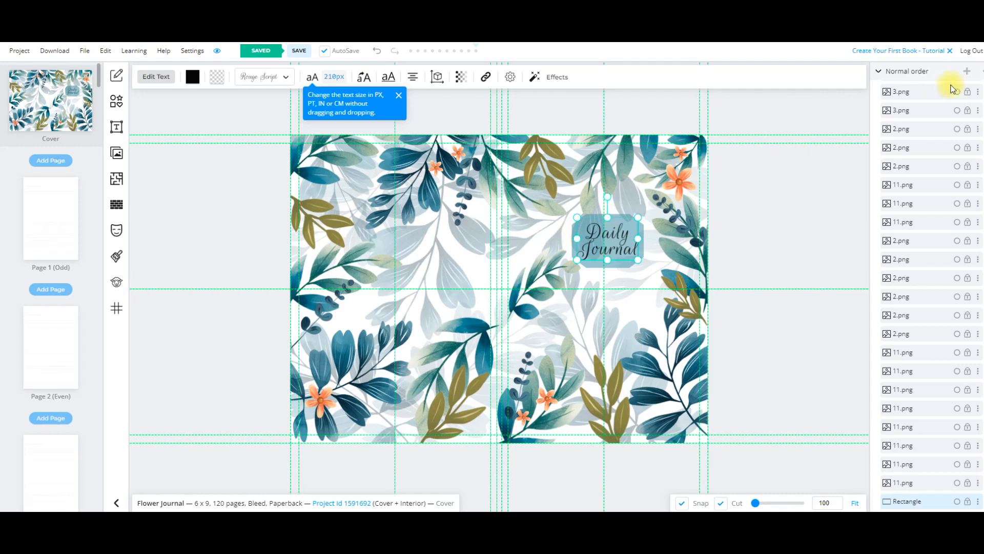
pyautogui.scroll(10, 980, 318)
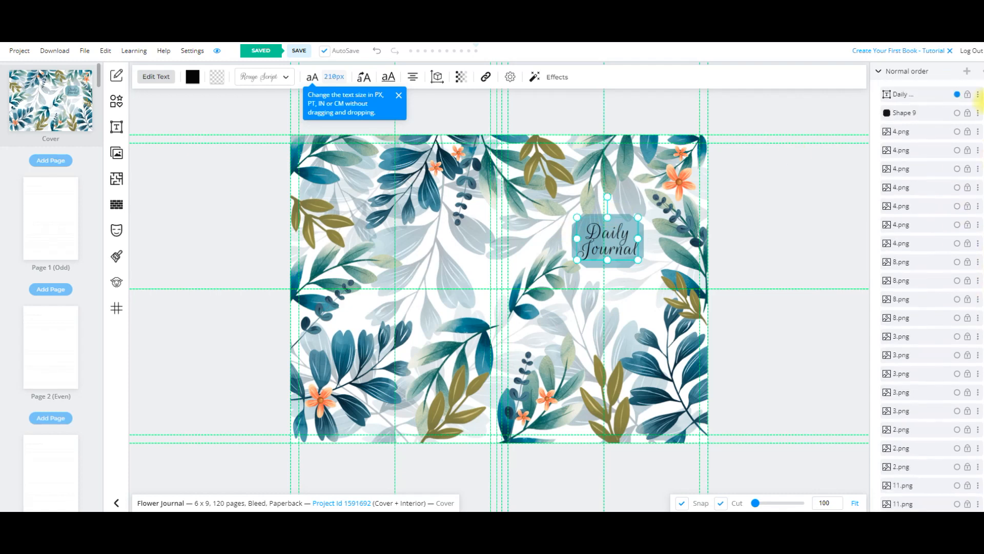
pyautogui.click(572, 233)
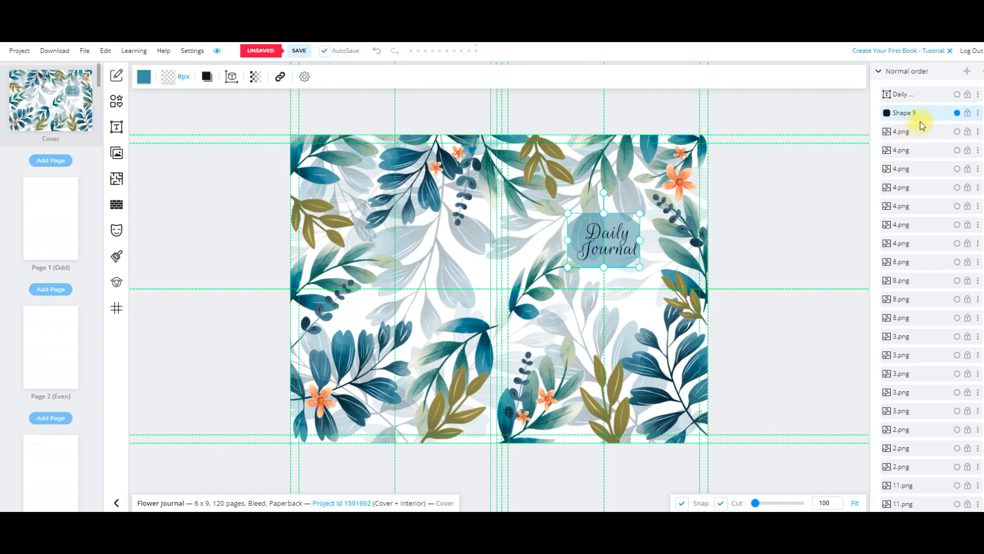
pyautogui.click(615, 239)
pyautogui.moveTo(615, 238); pyautogui.dragTo(612, 237)
pyautogui.click(792, 227)
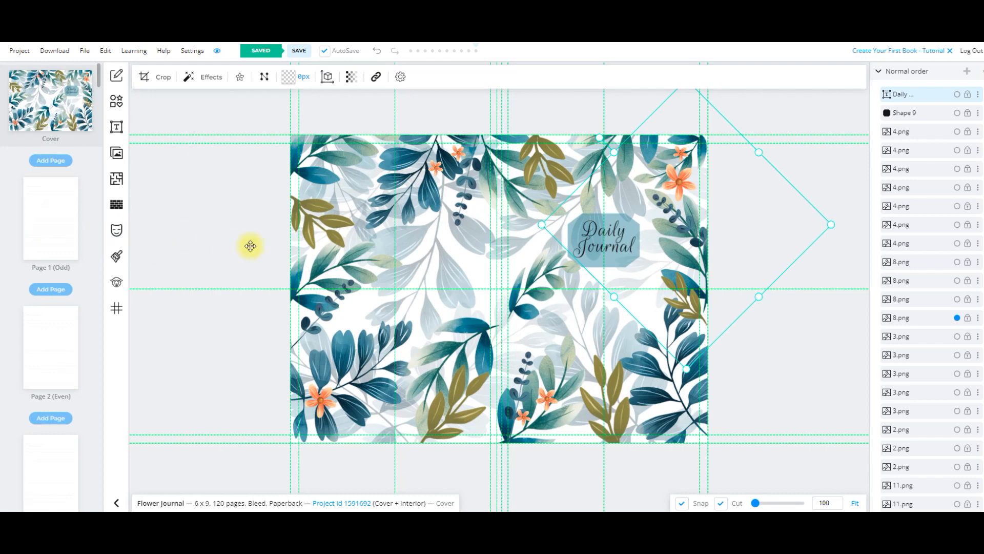
# Download the whole Flower Journal project in CMYK for printed books
pyautogui.click(21, 51)
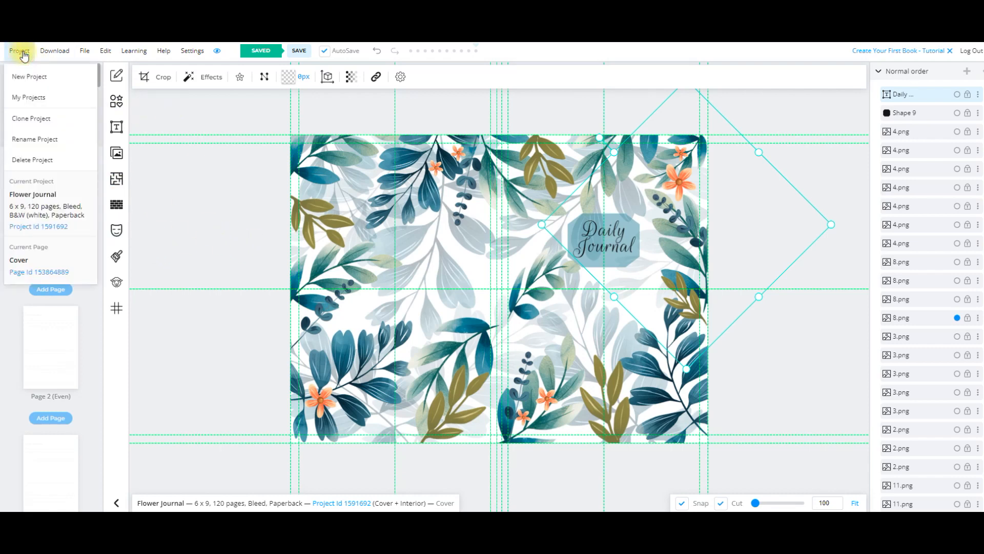
pyautogui.click(46, 52)
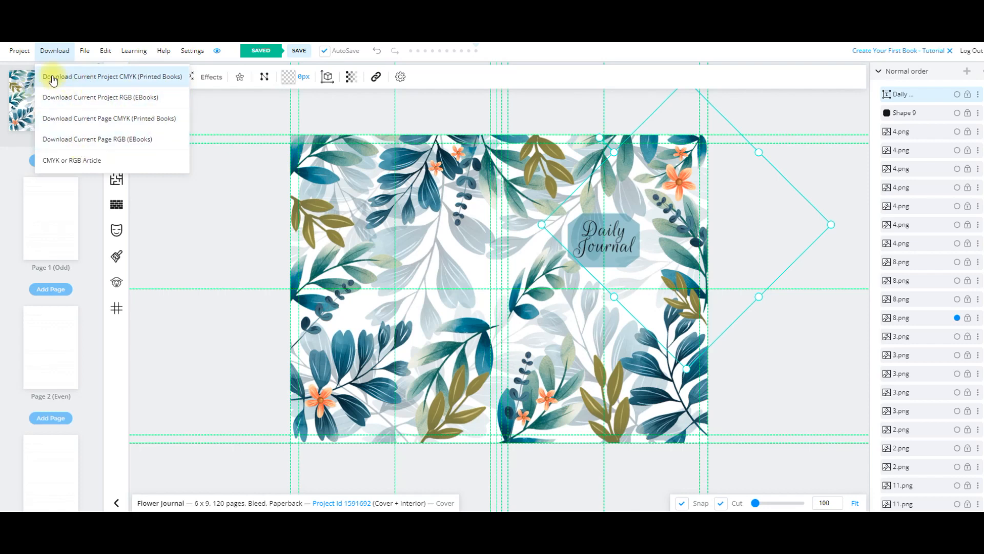
pyautogui.click(122, 77)
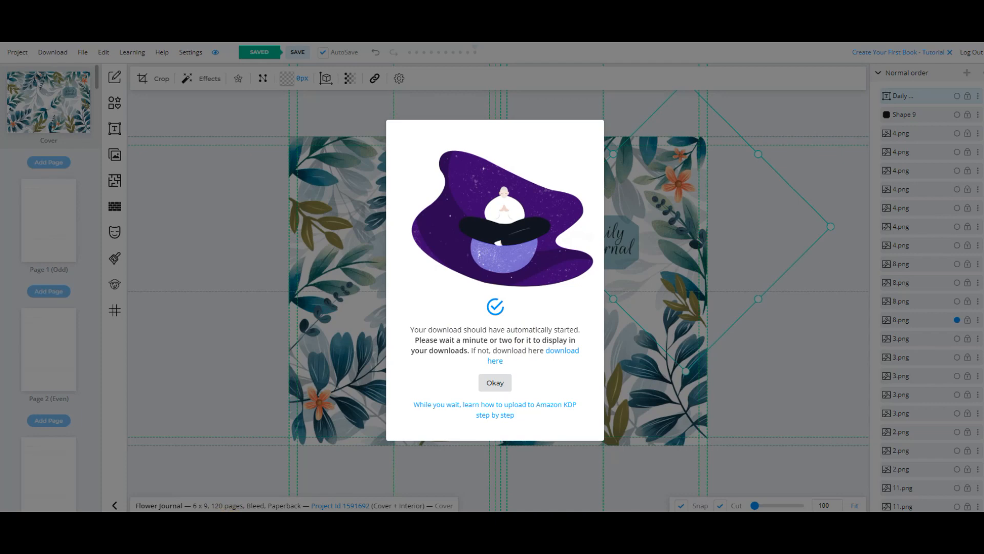
# In File Explorer's Downloads folder, open the Flower Journal interior and cover PDFs to check their pages, closing each one
pyautogui.click(211, 522)
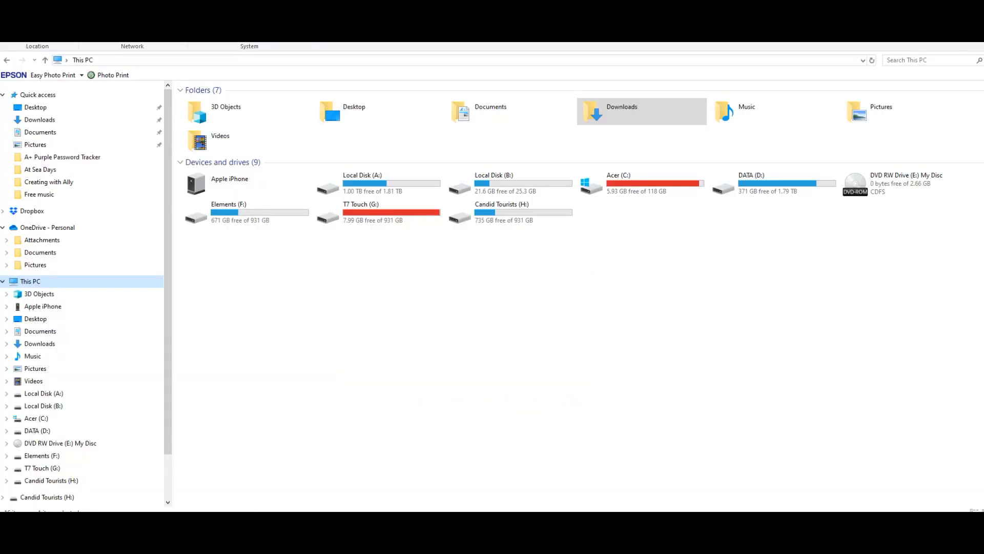
pyautogui.click(69, 121)
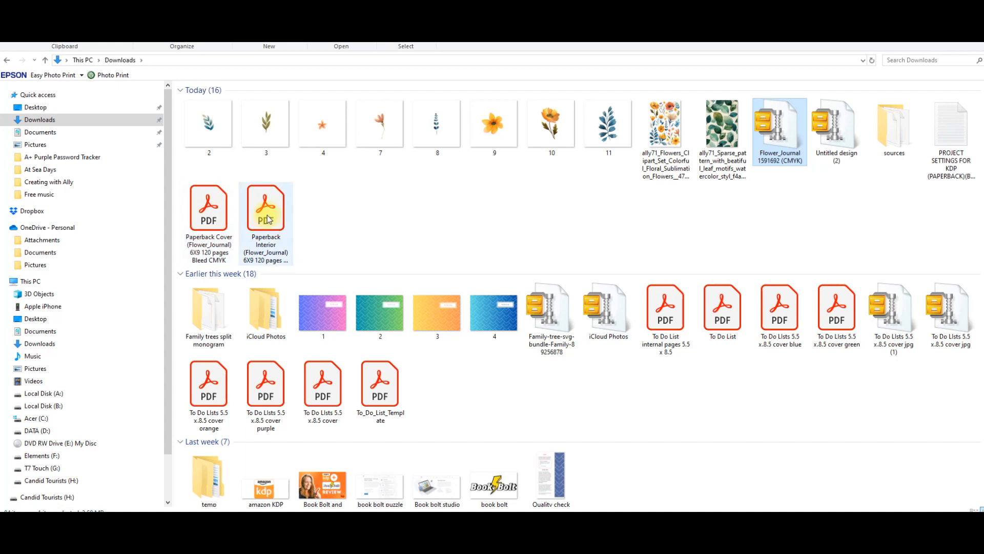
pyautogui.doubleClick(268, 219)
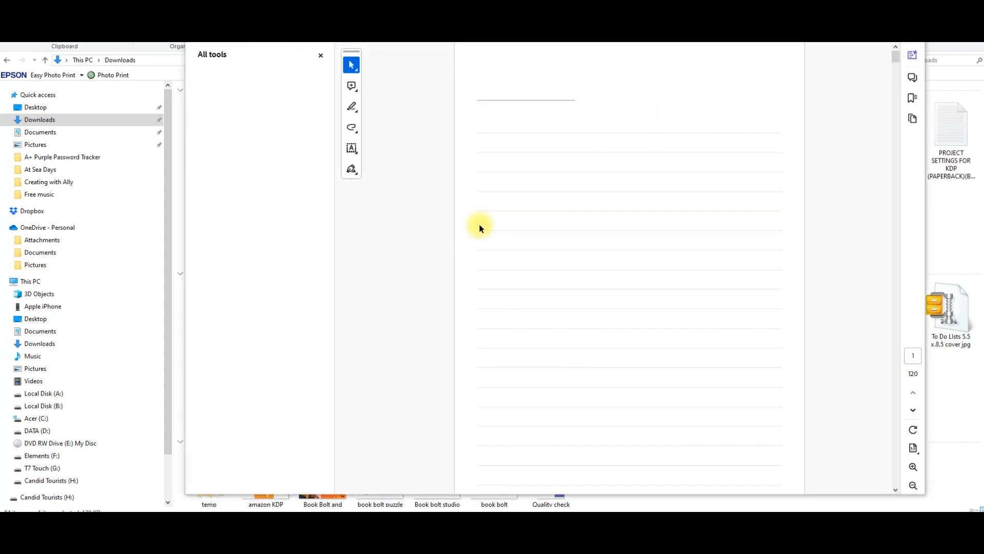
pyautogui.scroll(-5, 712, 252)
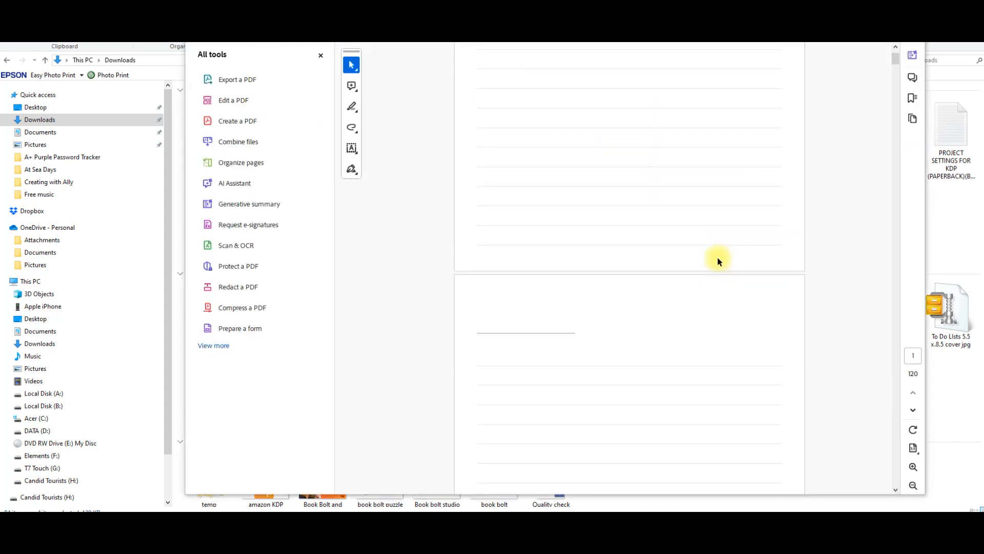
pyautogui.scroll(-5, 718, 260)
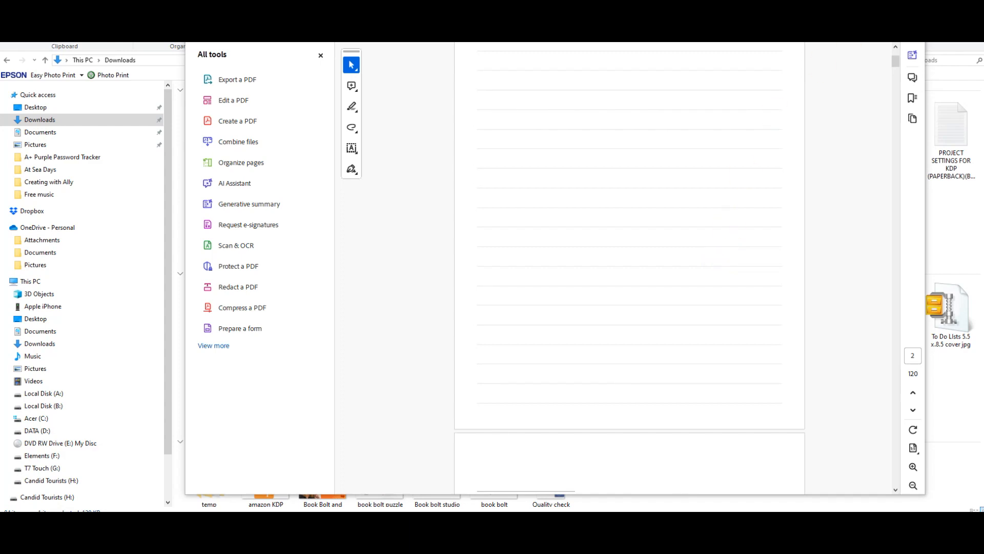
pyautogui.click(913, 12)
pyautogui.doubleClick(209, 219)
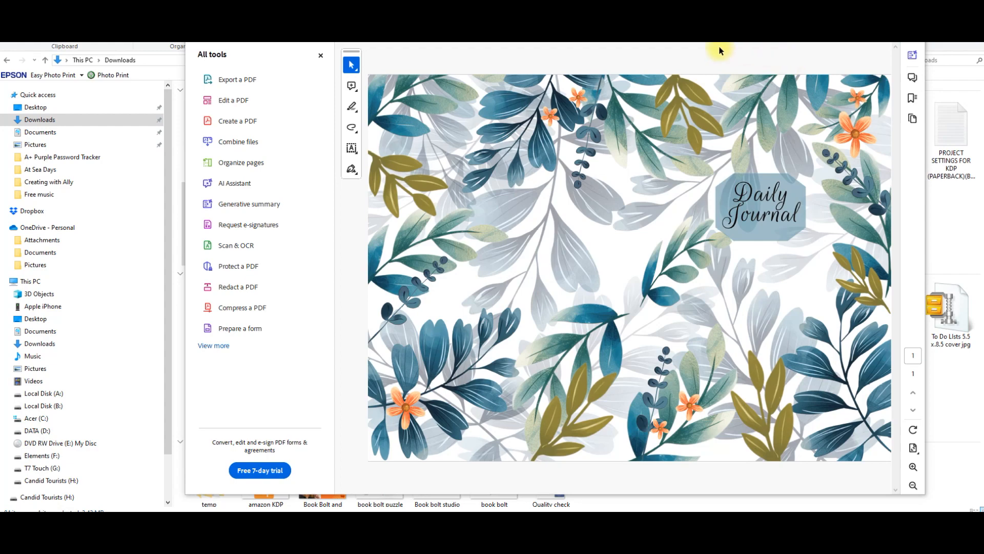
pyautogui.click(912, 9)
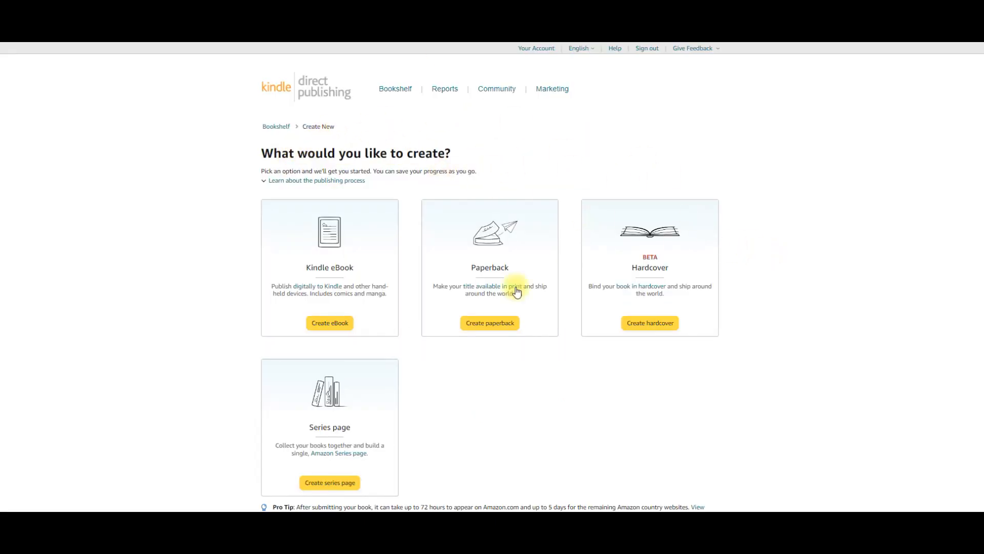
# Start a new paperback titled Daily Journal: Floral Design and check its subtitle, description, publishing rights, audience, low-content setting and keywords
pyautogui.click(504, 322)
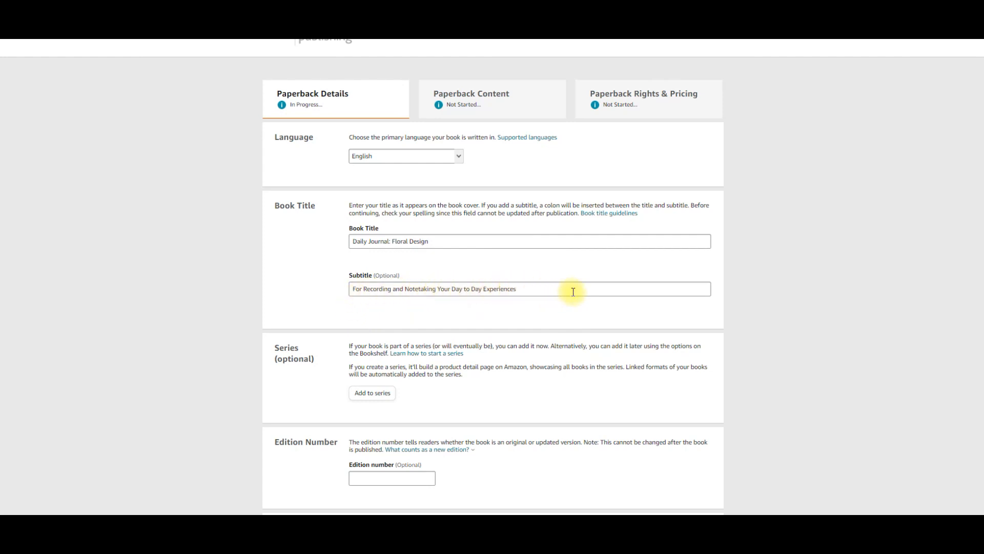
pyautogui.scroll(-10, 573, 292)
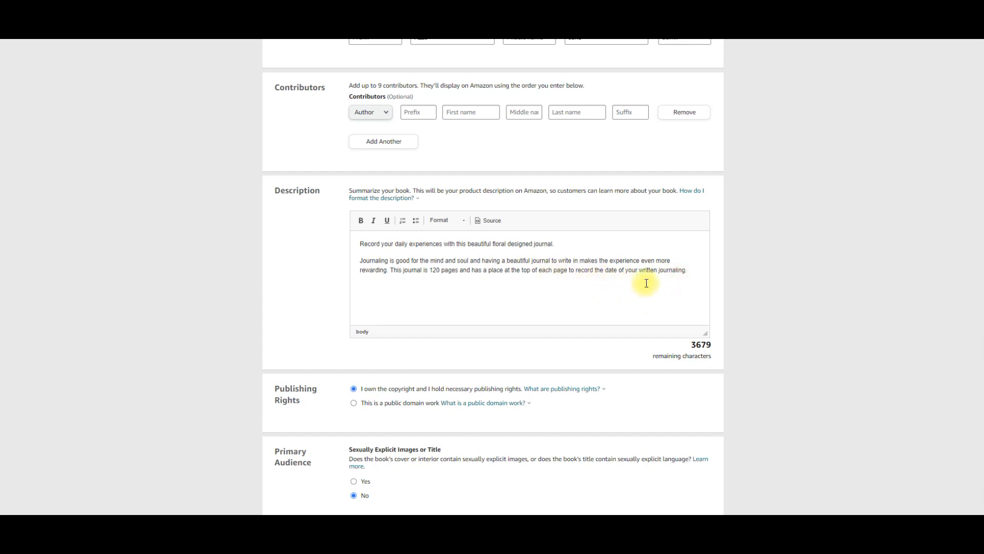
pyautogui.scroll(-4, 646, 281)
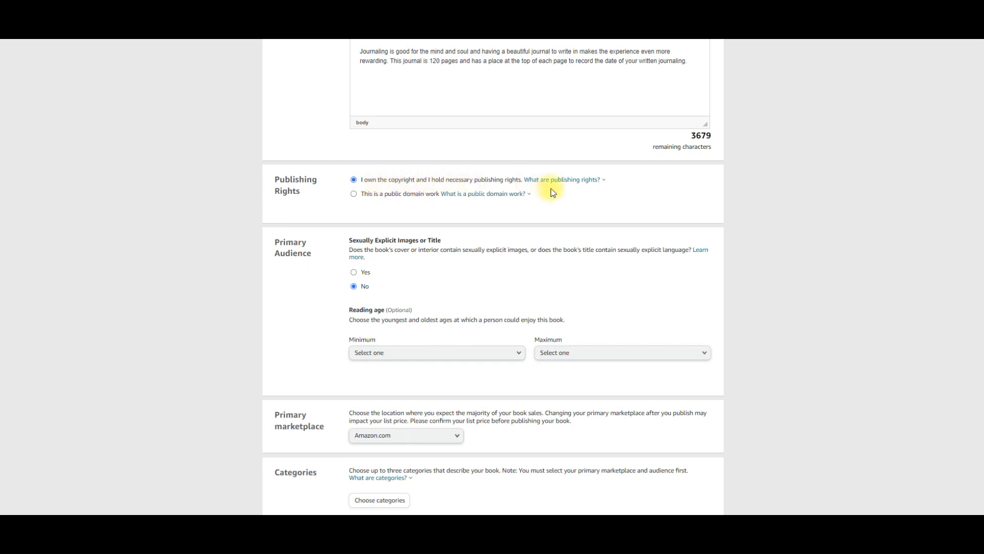
pyautogui.scroll(-4, 512, 303)
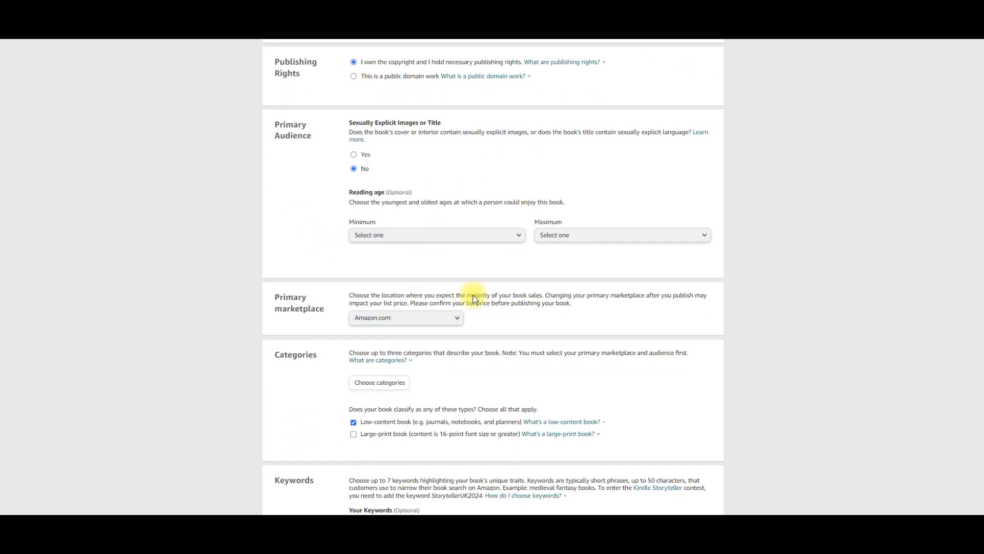
pyautogui.scroll(-2, 359, 302)
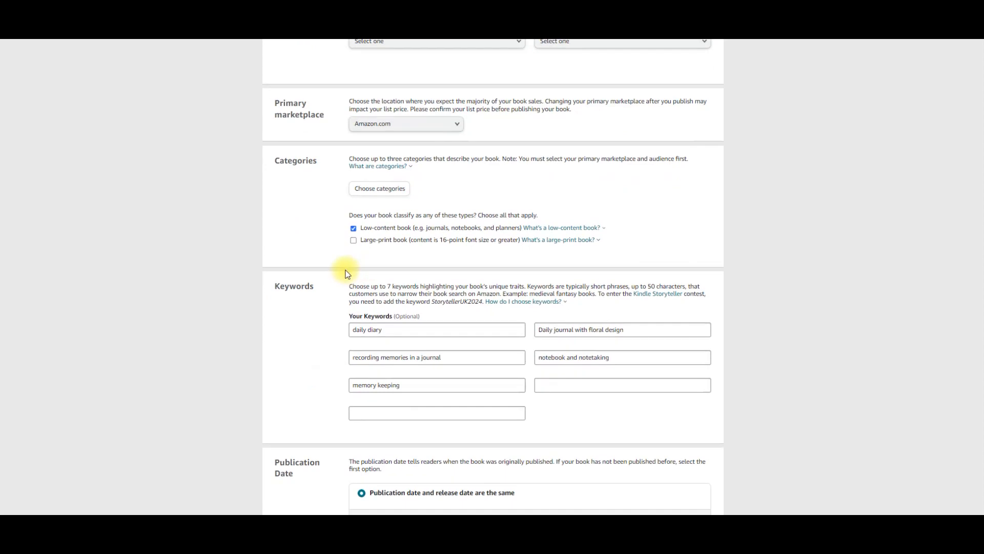
# Choose Self-Help as the book's first category and select the Journal Writing placement
pyautogui.click(394, 188)
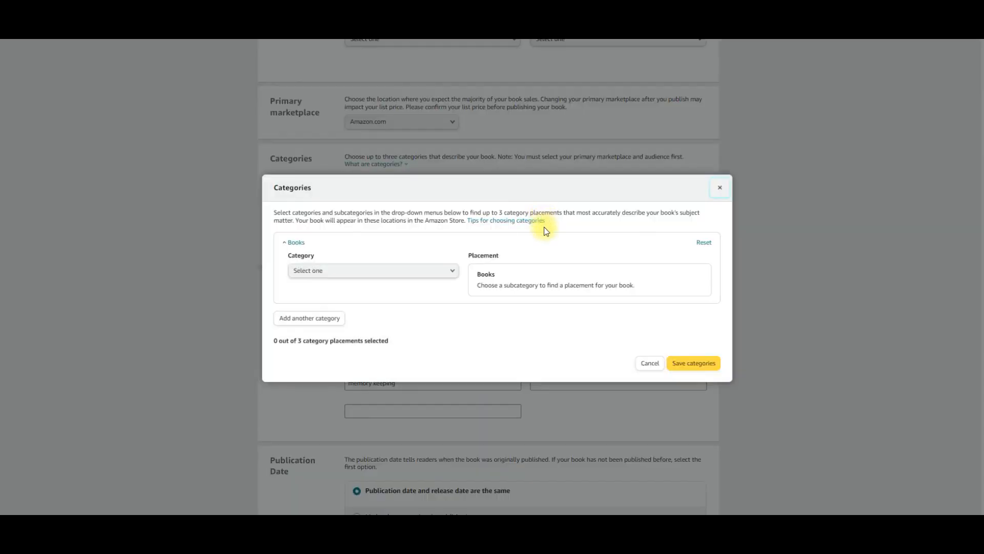
pyautogui.click(454, 272)
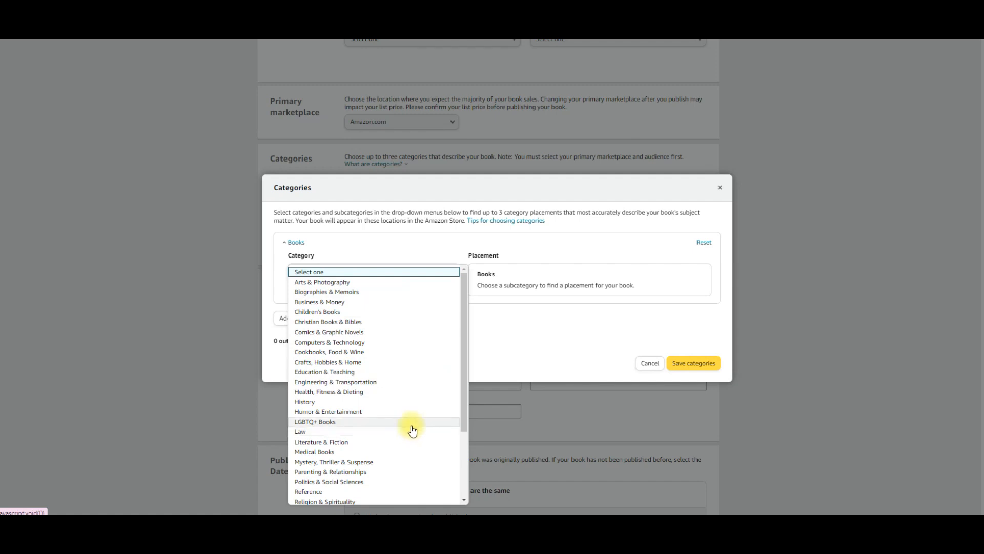
pyautogui.scroll(-1, 388, 359)
pyautogui.scroll(-2, 384, 400)
pyautogui.click(367, 446)
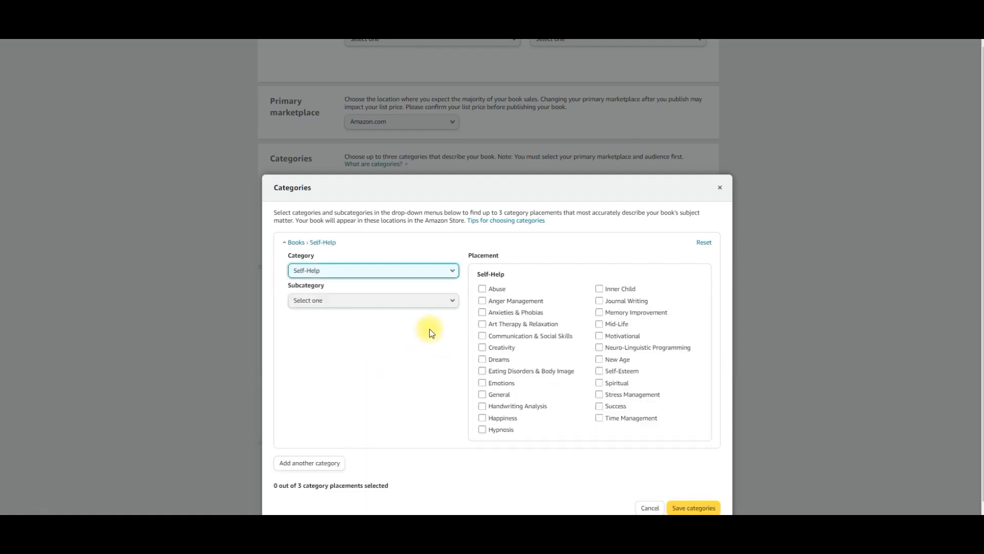
pyautogui.click(598, 300)
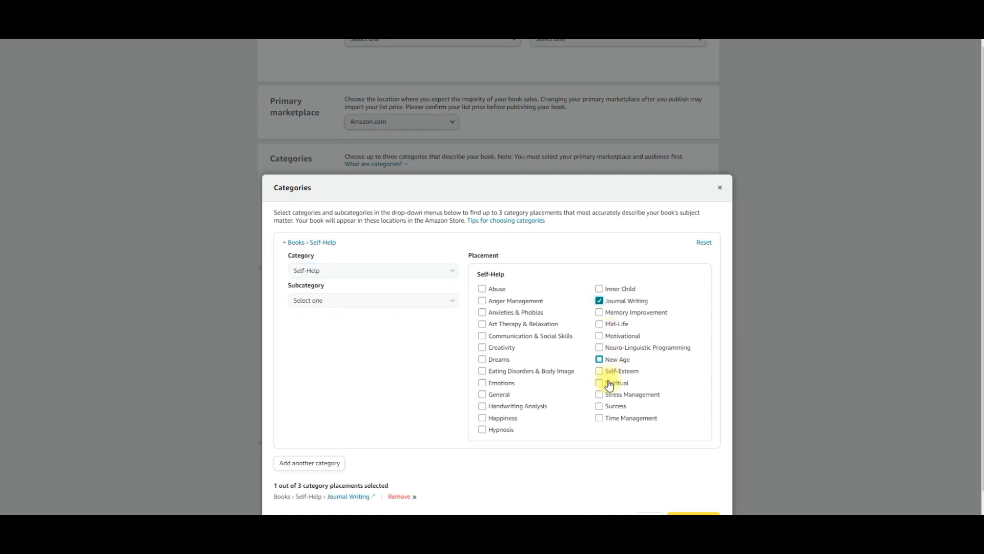
# Add Travel as the book's second category and select a placement in it
pyautogui.scroll(-1, 413, 453)
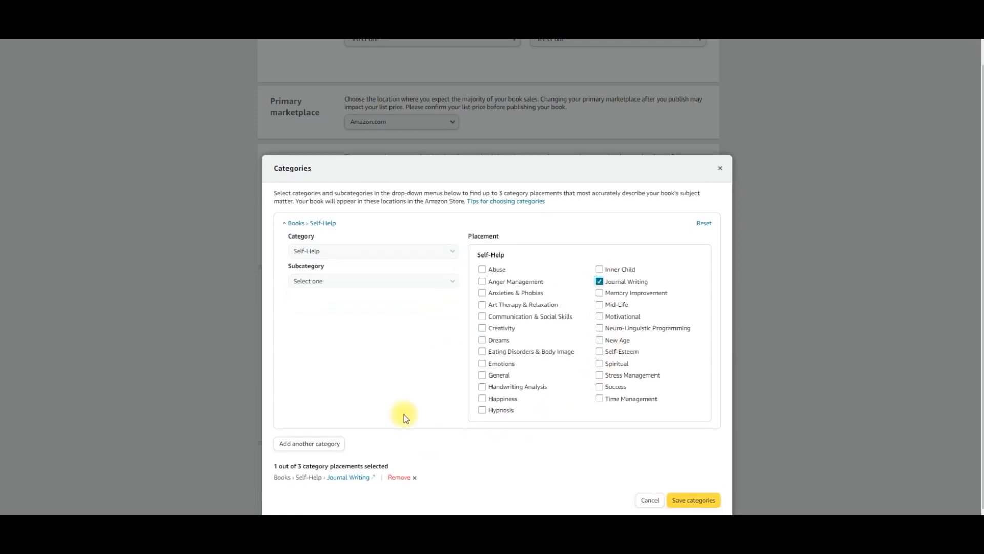
pyautogui.click(324, 443)
pyautogui.click(369, 291)
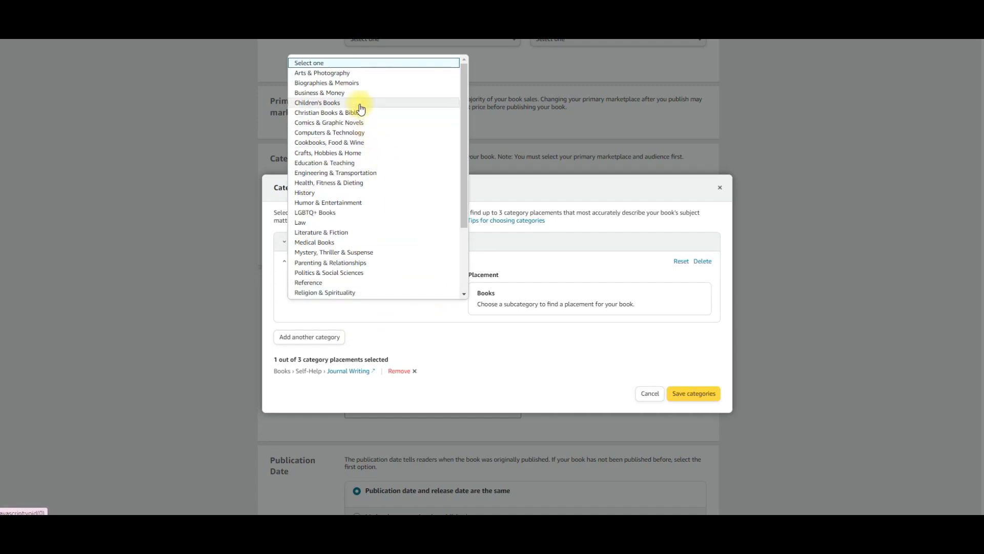
pyautogui.scroll(-3, 334, 284)
pyautogui.click(334, 281)
pyautogui.click(482, 330)
# Add a third category, Crafts, Hobbies & Home > Gardening & Landscape Design with the General placement, and save the categories
pyautogui.click(309, 362)
pyautogui.click(368, 309)
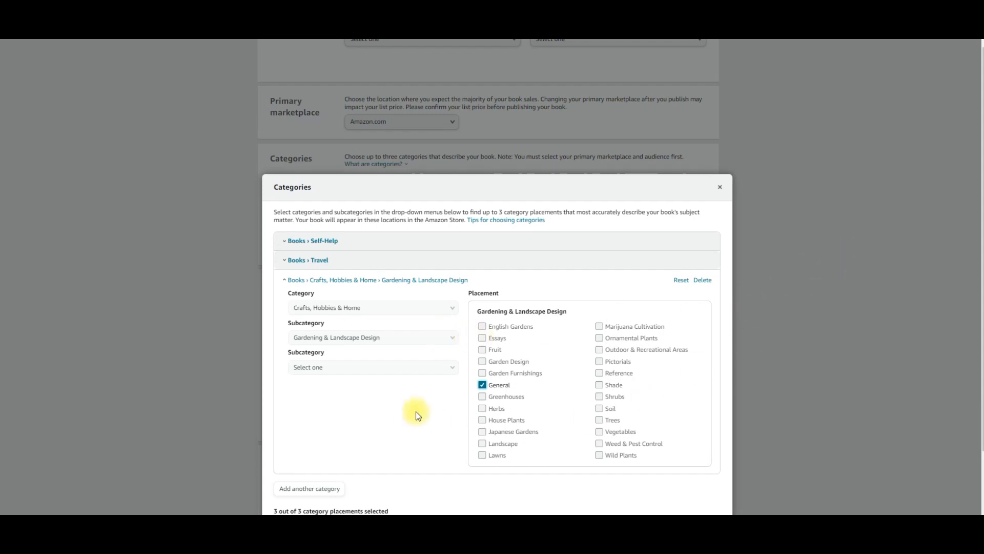
pyautogui.scroll(-3, 416, 411)
pyautogui.click(696, 498)
# Check the keywords, publication date and release date, and save the paperback details to continue to the content stage
pyautogui.scroll(-5, 634, 362)
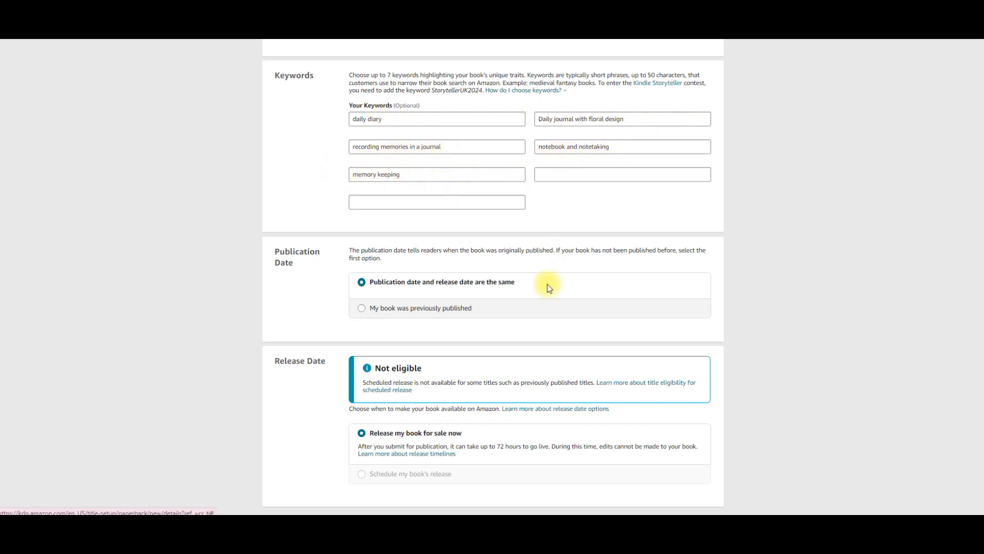
pyautogui.scroll(-3, 547, 285)
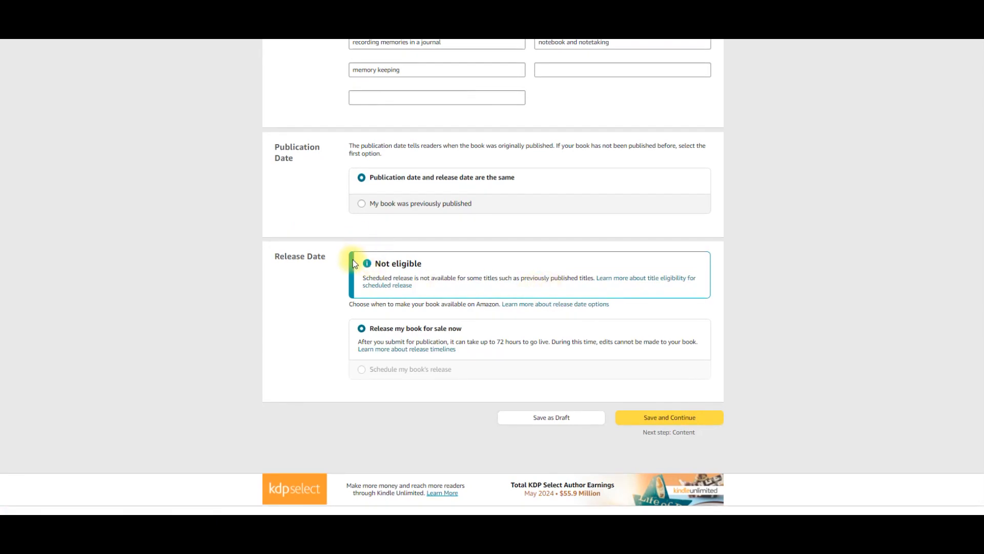
pyautogui.click(681, 418)
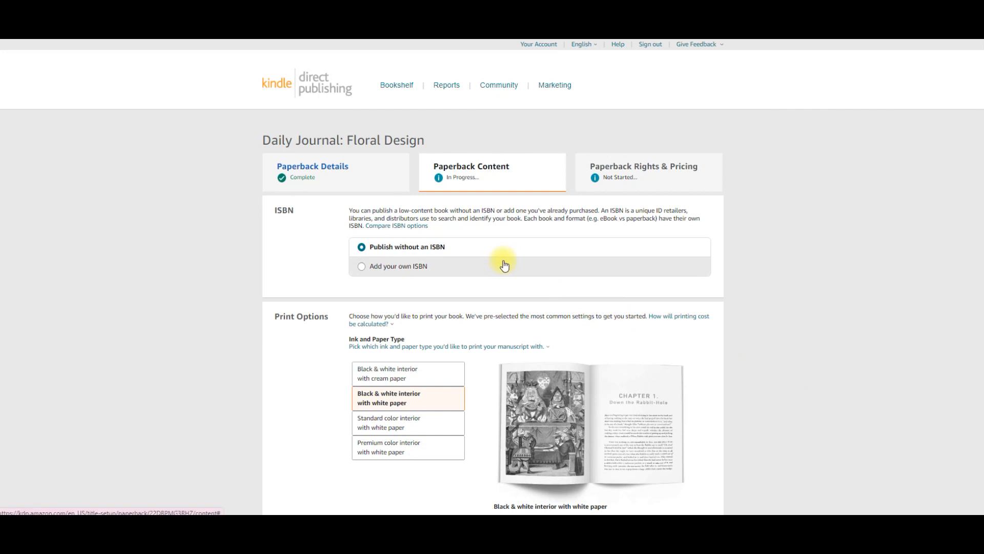
# Check the ink, paper and trim size options and set the bleed to Bleed (PDF only)
pyautogui.scroll(-4, 500, 261)
pyautogui.scroll(-1, 497, 264)
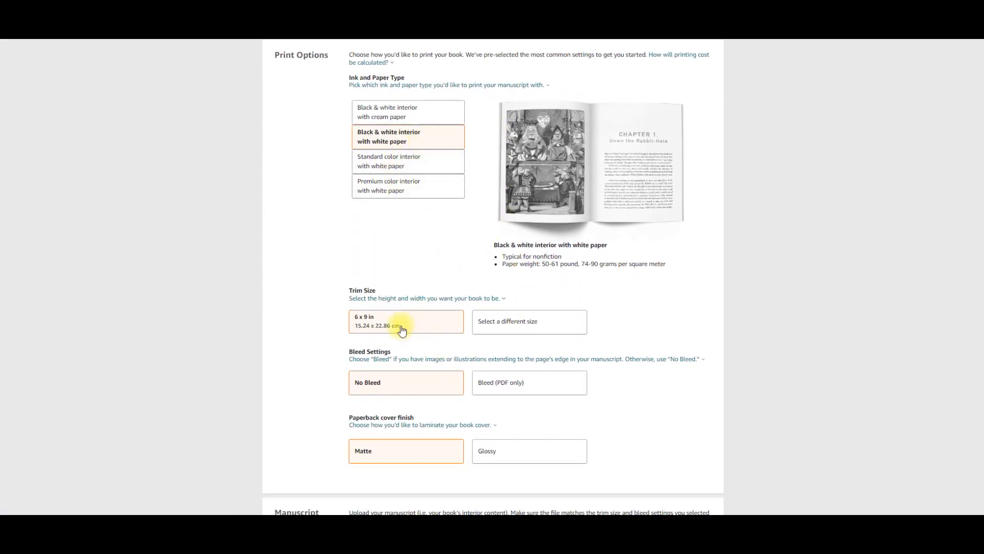
pyautogui.click(496, 385)
# Upload the manuscript file Paperback Interior (Flower_Journal) 6X9 120 pages Bleed CMYK from Downloads
pyautogui.scroll(-2, 671, 417)
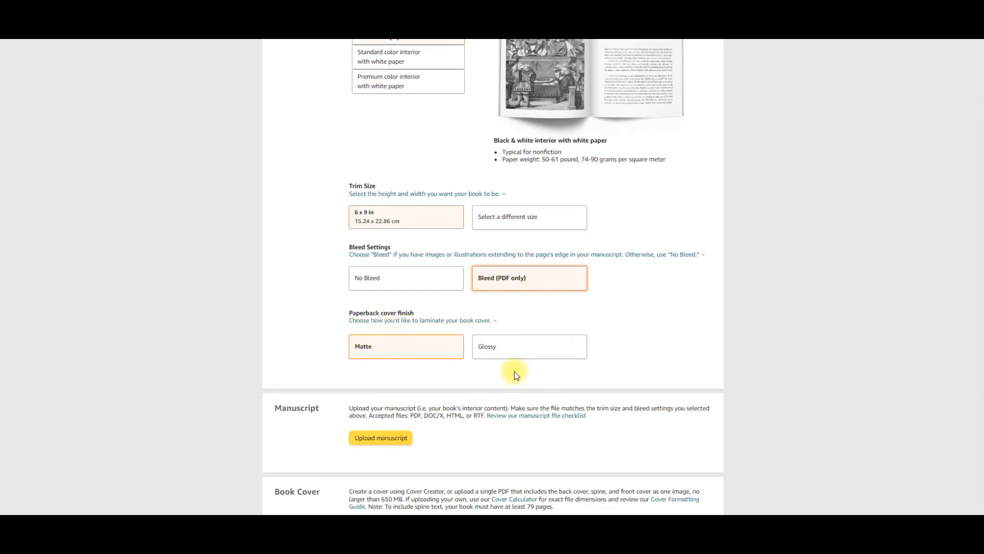
pyautogui.scroll(-3, 515, 371)
pyautogui.scroll(-2, 500, 303)
pyautogui.click(373, 177)
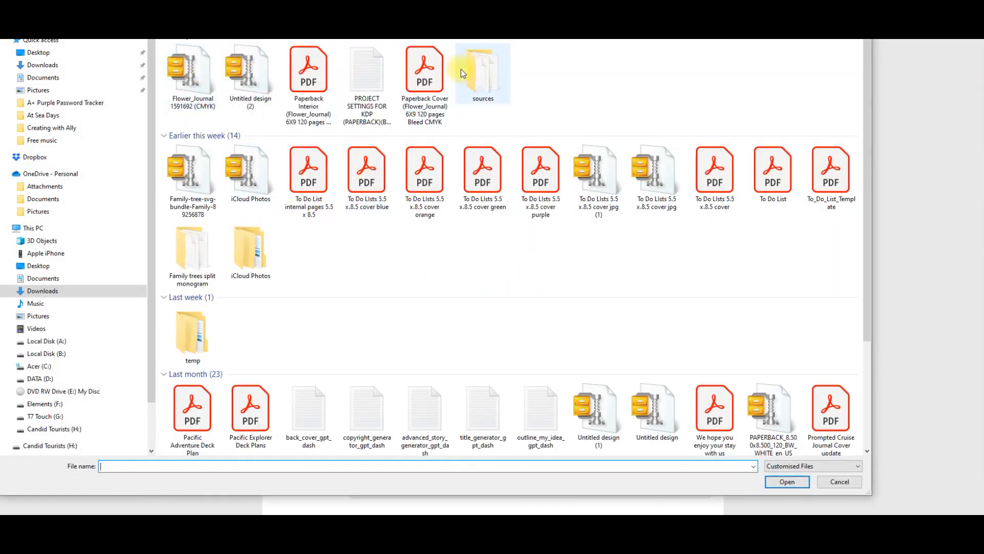
pyautogui.click(311, 73)
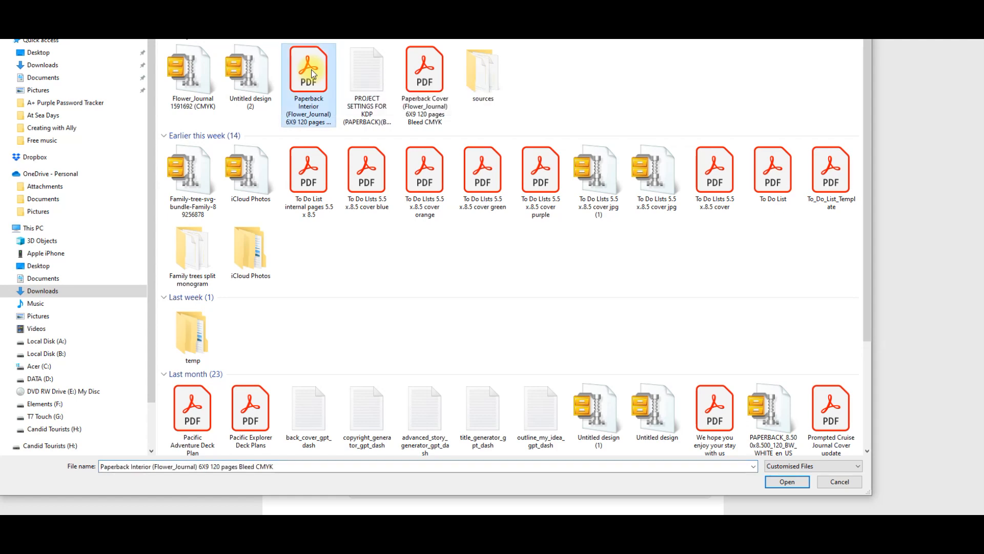
pyautogui.click(787, 481)
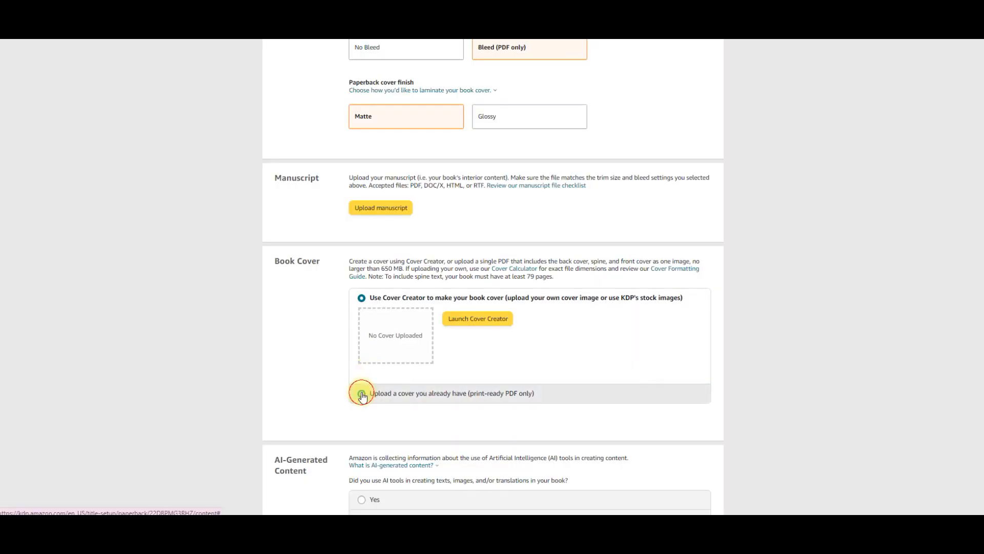
# Choose to use an existing print-ready cover and upload Paperback Cover (Flower_Journal) 6X9 120 pages Bleed CMYK
pyautogui.click(362, 389)
pyautogui.click(457, 341)
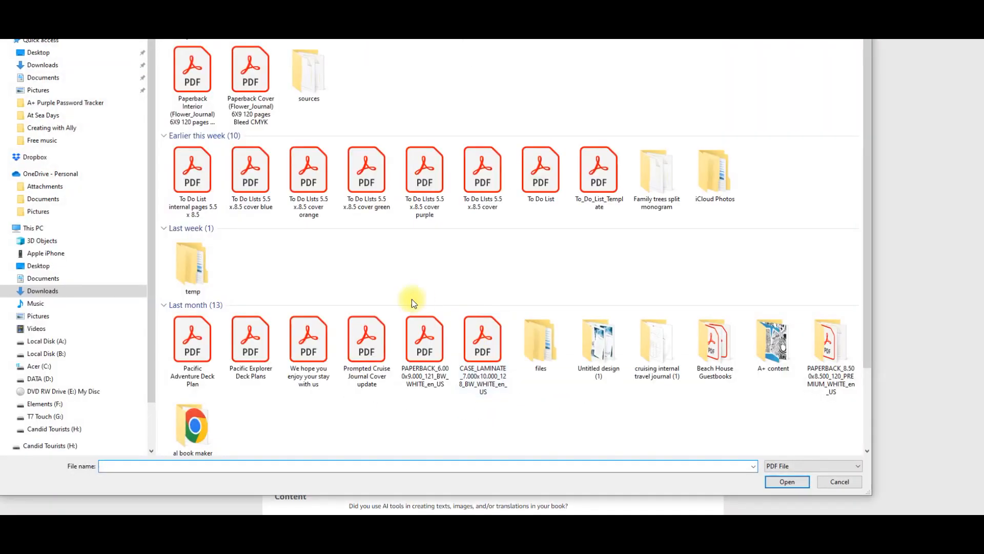
pyautogui.click(251, 87)
pyautogui.click(787, 482)
# Declare AI use with no texts, one or a few AI-generated images with extensive editing made with midjourney, and no translations
pyautogui.scroll(-4, 673, 398)
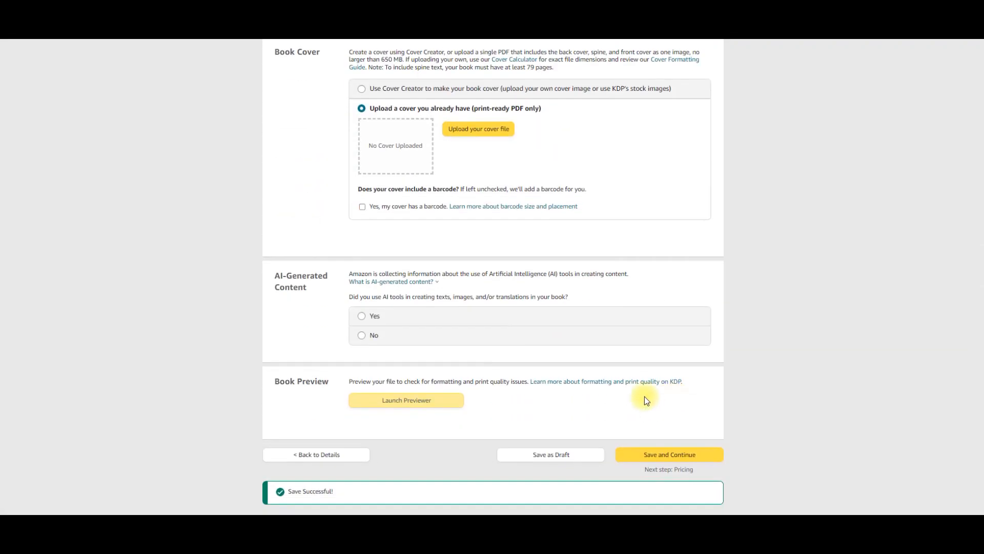
pyautogui.click(361, 316)
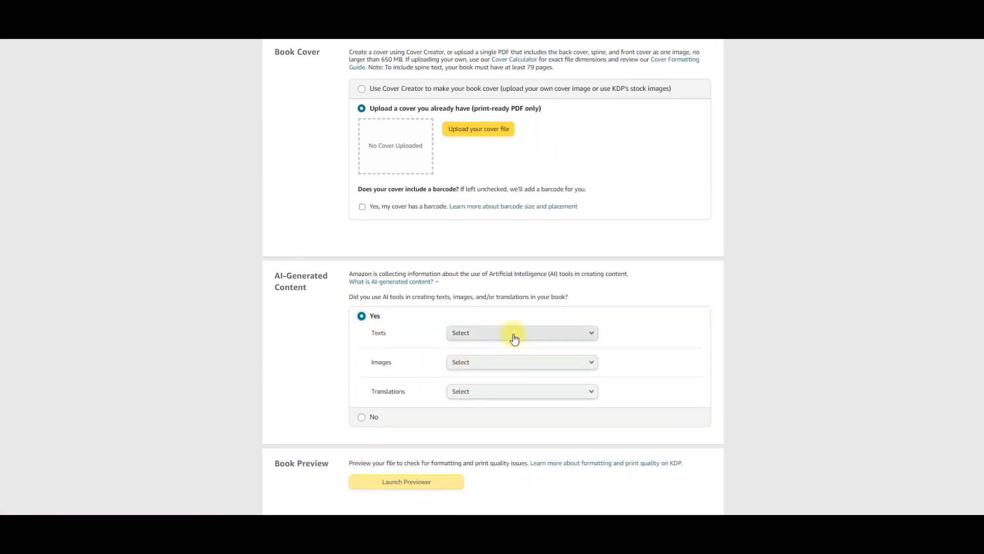
pyautogui.click(514, 334)
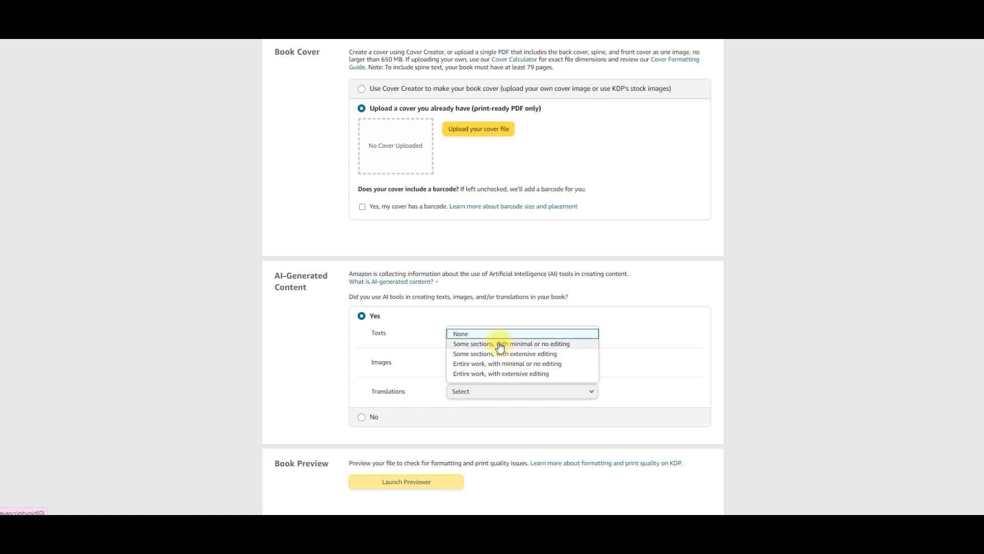
pyautogui.click(487, 333)
pyautogui.click(499, 364)
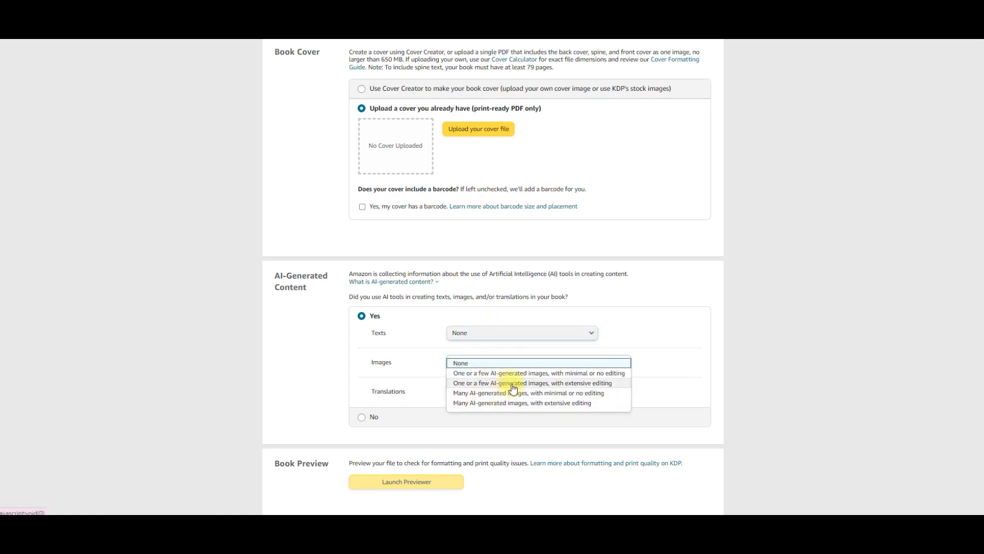
pyautogui.click(512, 383)
pyautogui.click(484, 393)
pyautogui.write('midjourney')
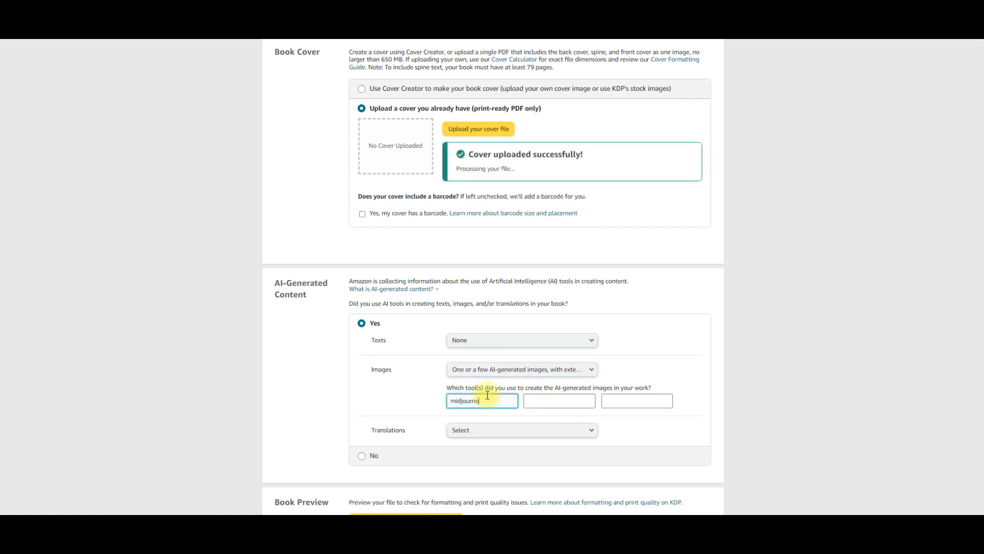
pyautogui.click(492, 431)
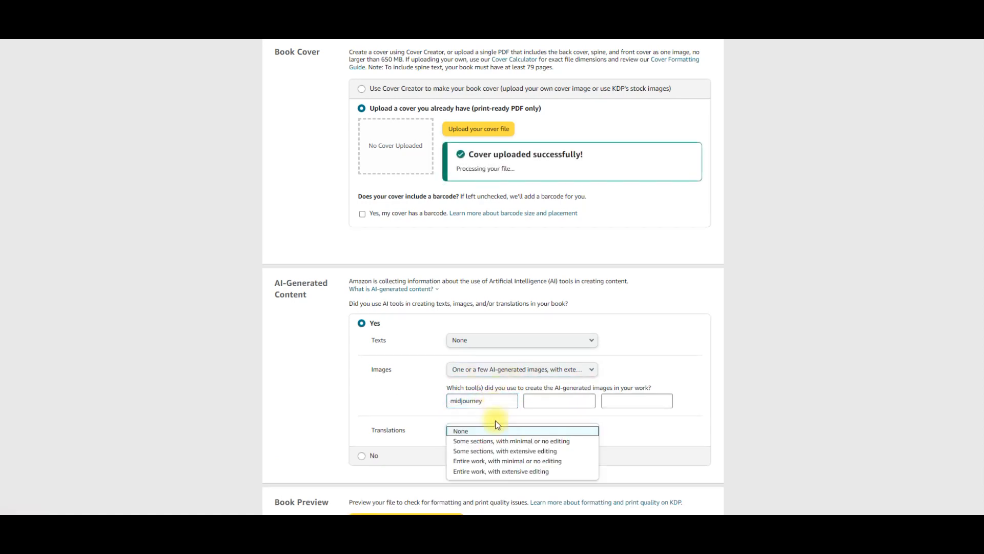
pyautogui.click(483, 433)
# Preview the printed book from the cover through pages 4-5, and approve it
pyautogui.scroll(-3, 441, 462)
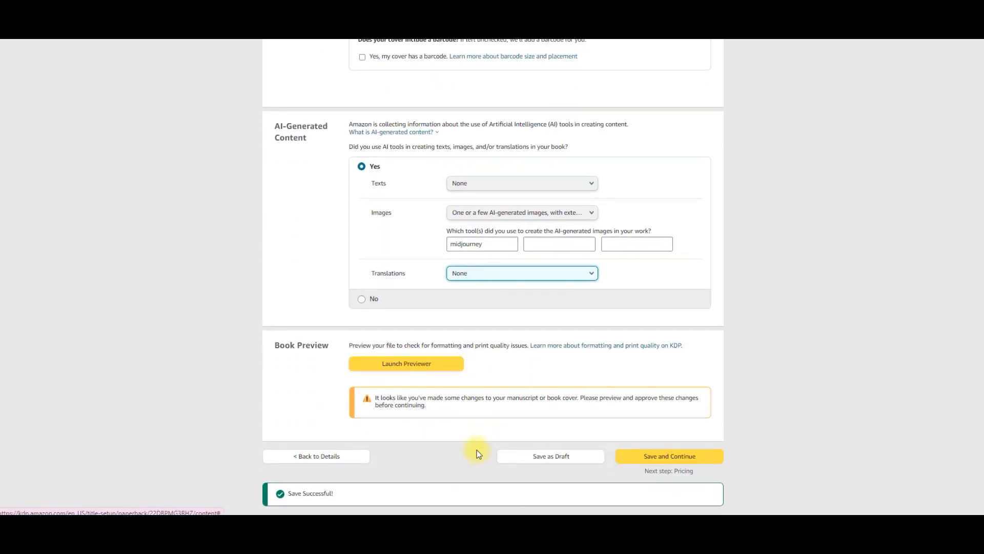
pyautogui.click(397, 366)
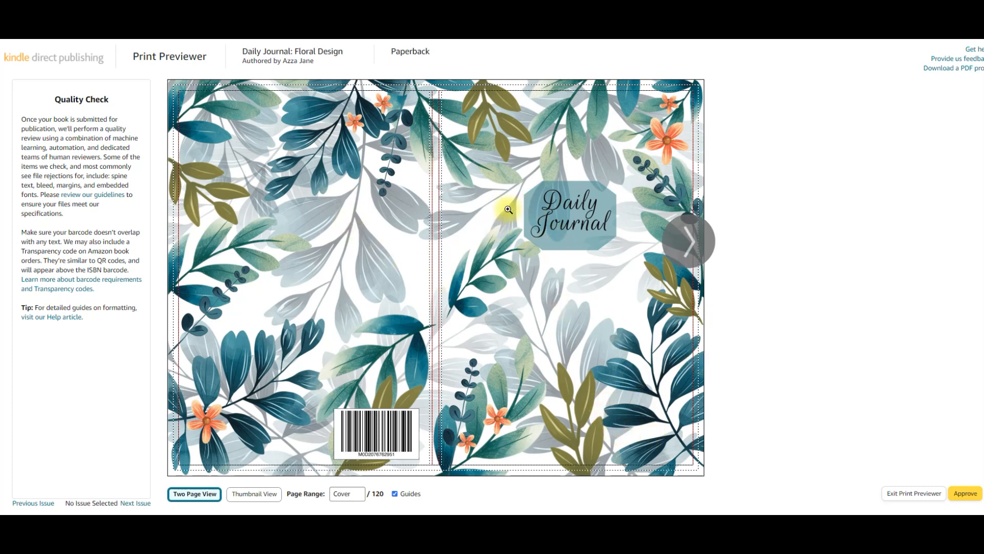
pyautogui.click(698, 246)
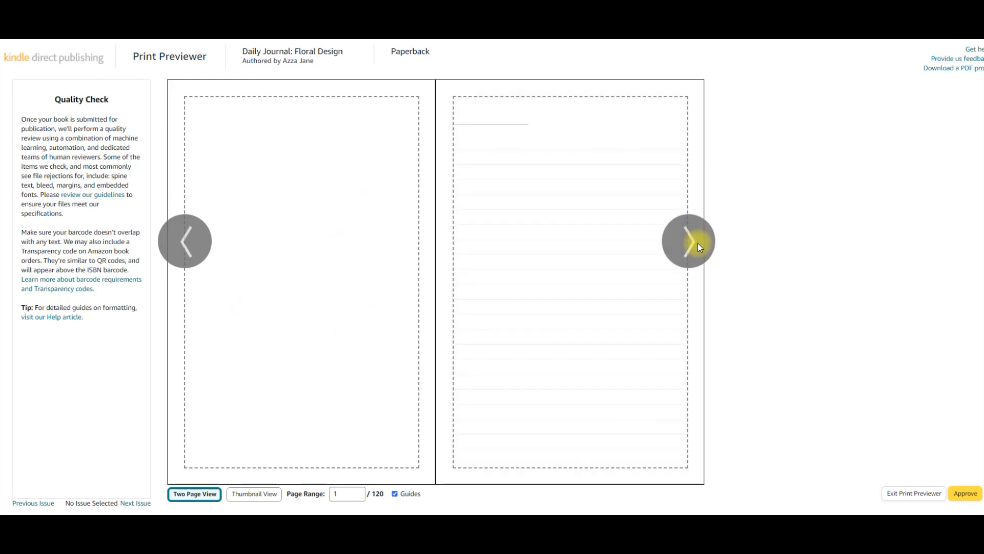
pyautogui.click(698, 244)
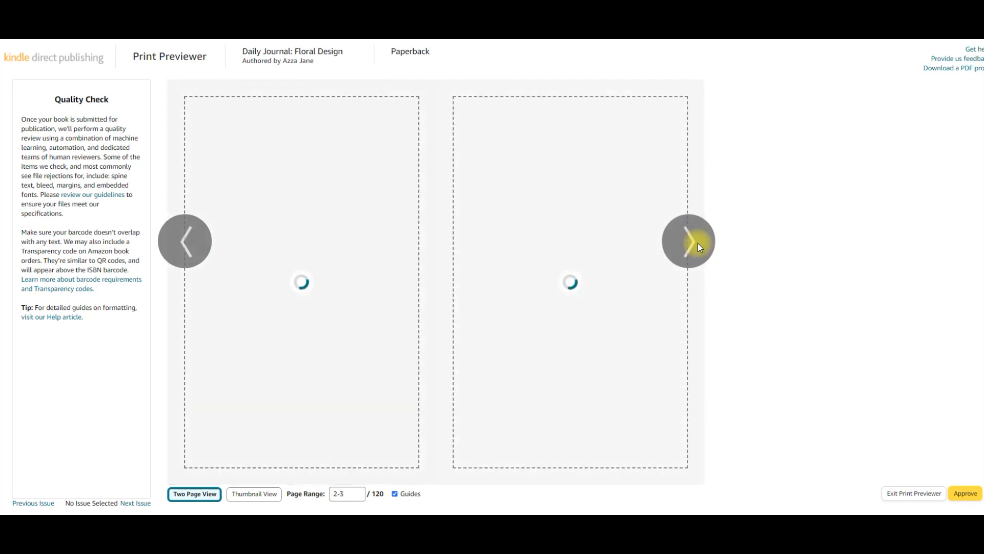
pyautogui.click(698, 245)
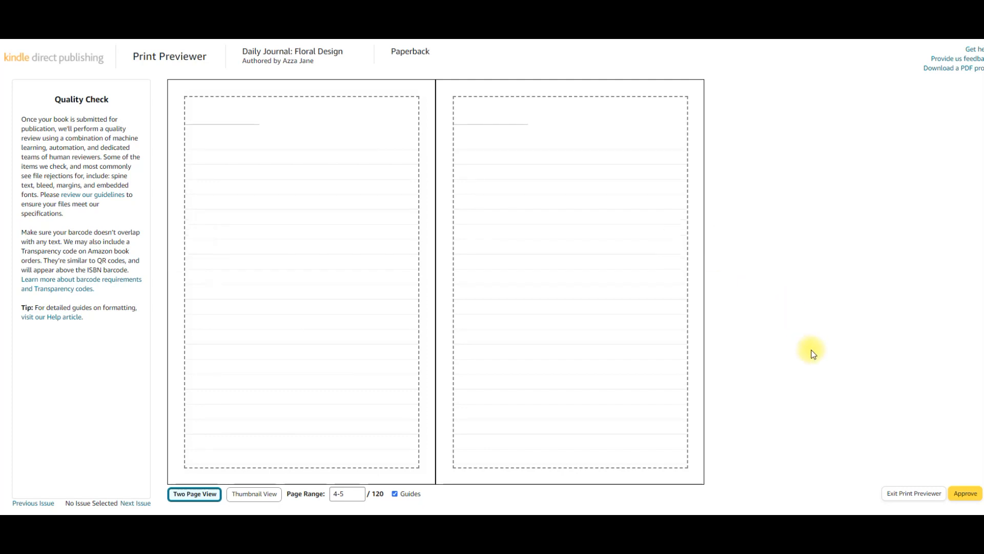
pyautogui.click(965, 493)
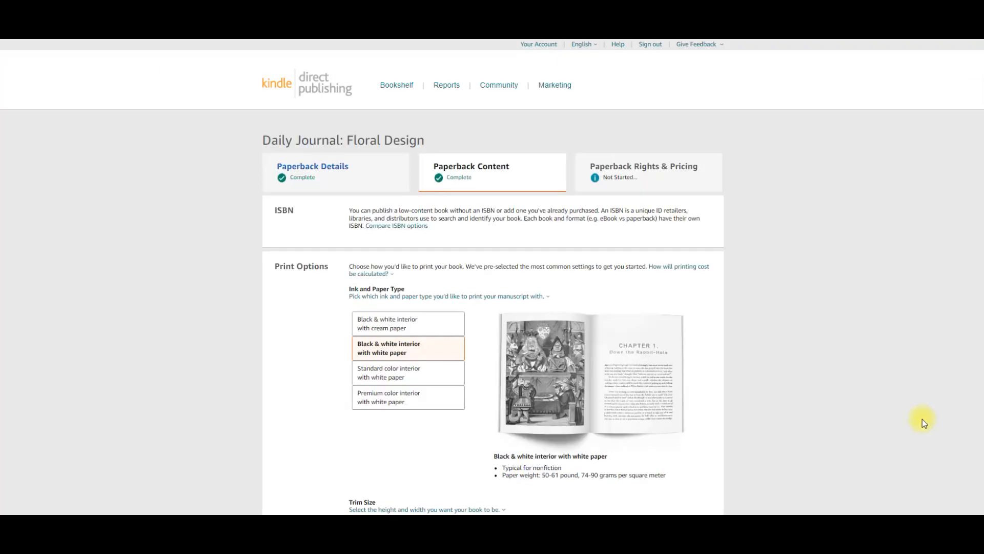
# Examine the uploaded content and the summary of print settings and printing costs
pyautogui.scroll(-15, 815, 385)
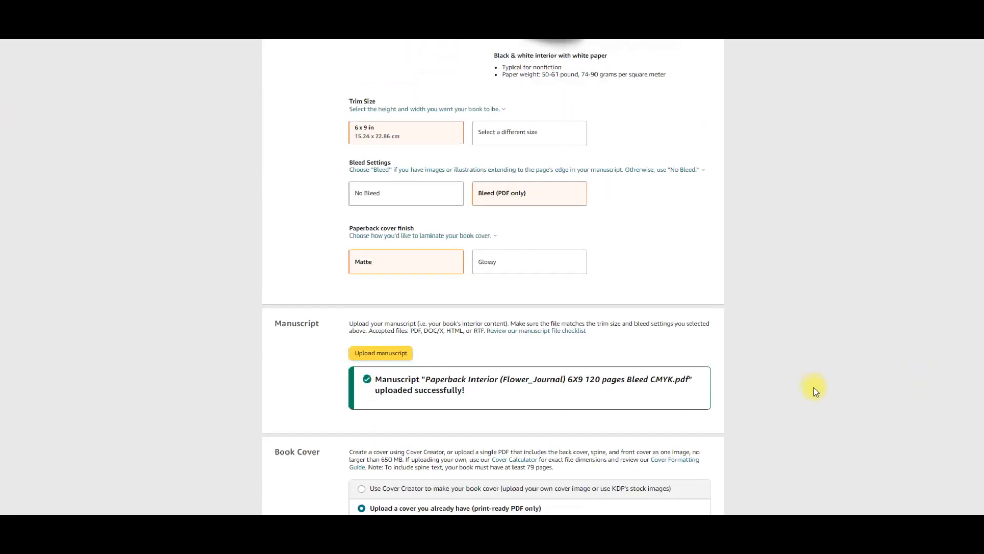
pyautogui.scroll(-7, 814, 387)
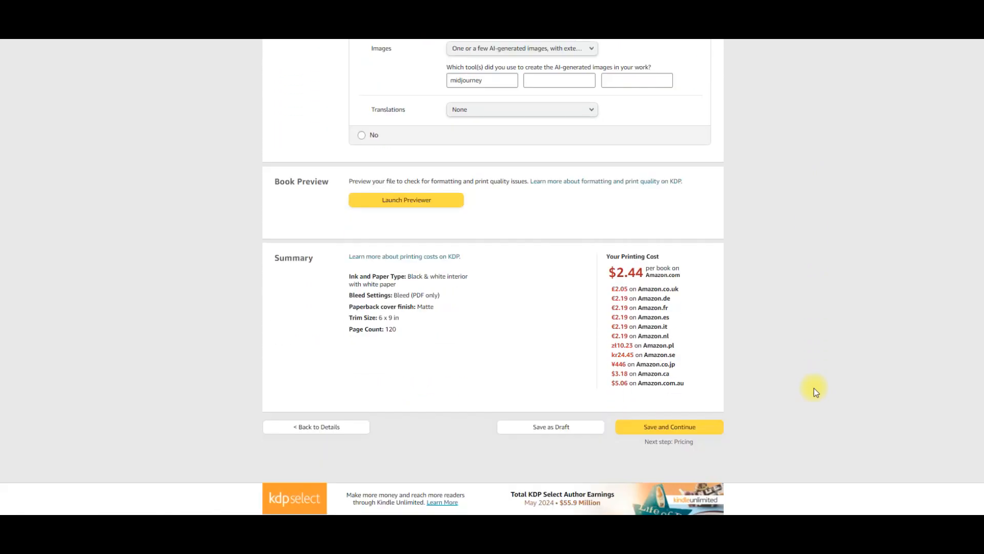
# Save the paperback content, continue to rights and pricing, and set the Amazon.com list price to 5.99 USD
pyautogui.click(697, 388)
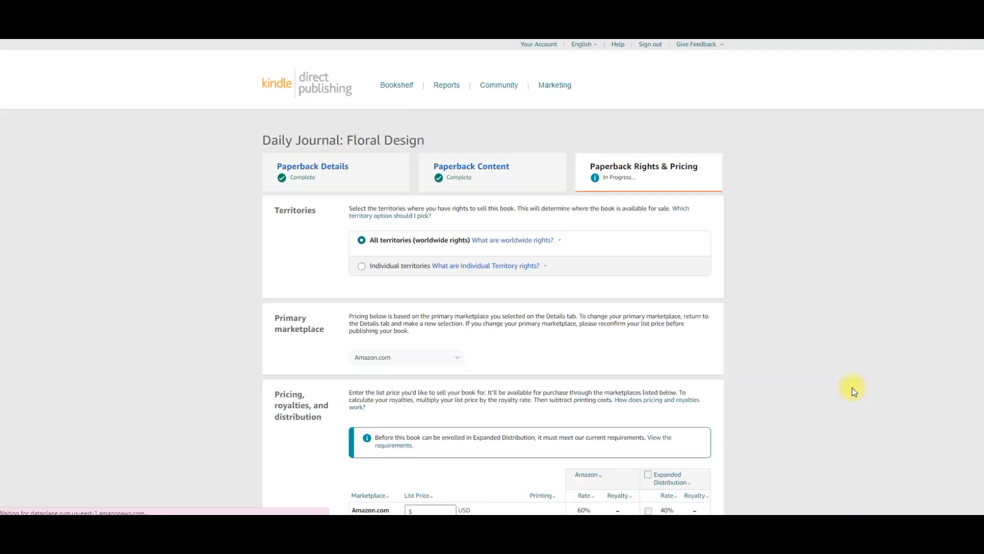
pyautogui.scroll(-5, 848, 382)
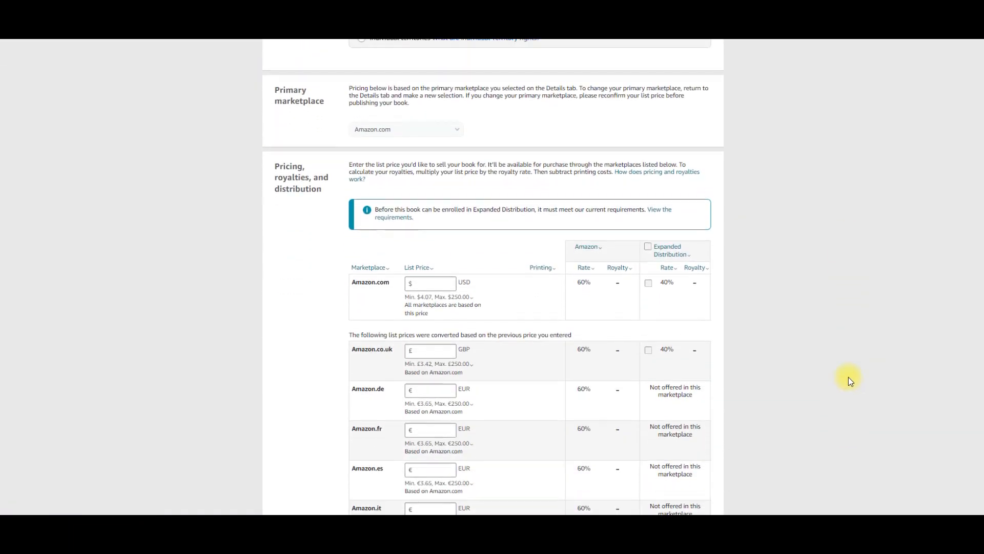
pyautogui.click(447, 249)
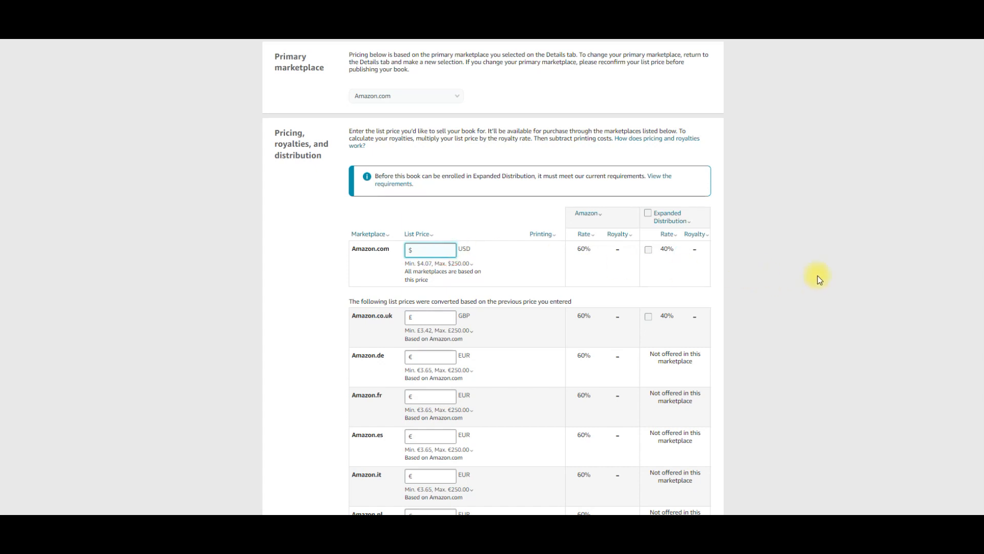
pyautogui.write('5.99')
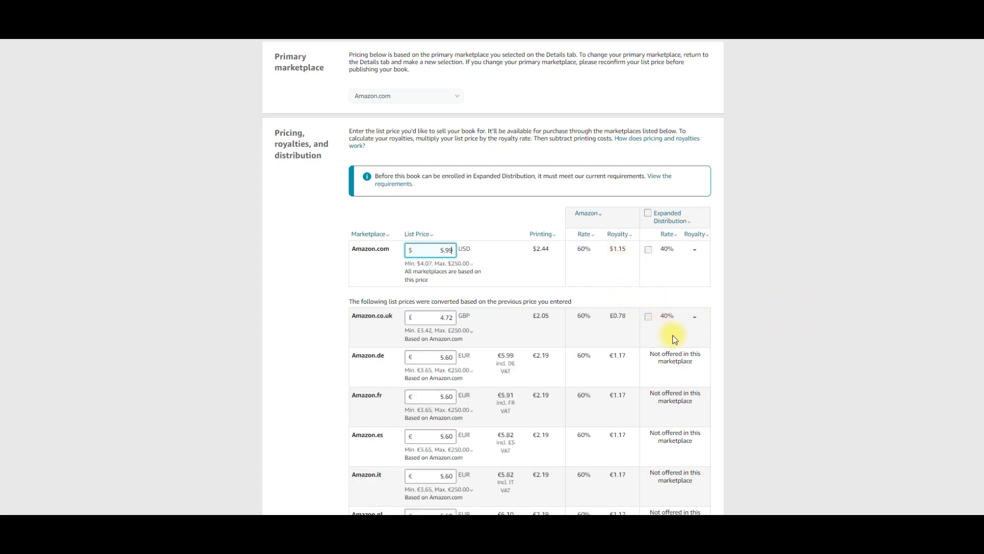
# Set the Amazon.com.au list price to 9.08 AUD
pyautogui.scroll(-7, 673, 335)
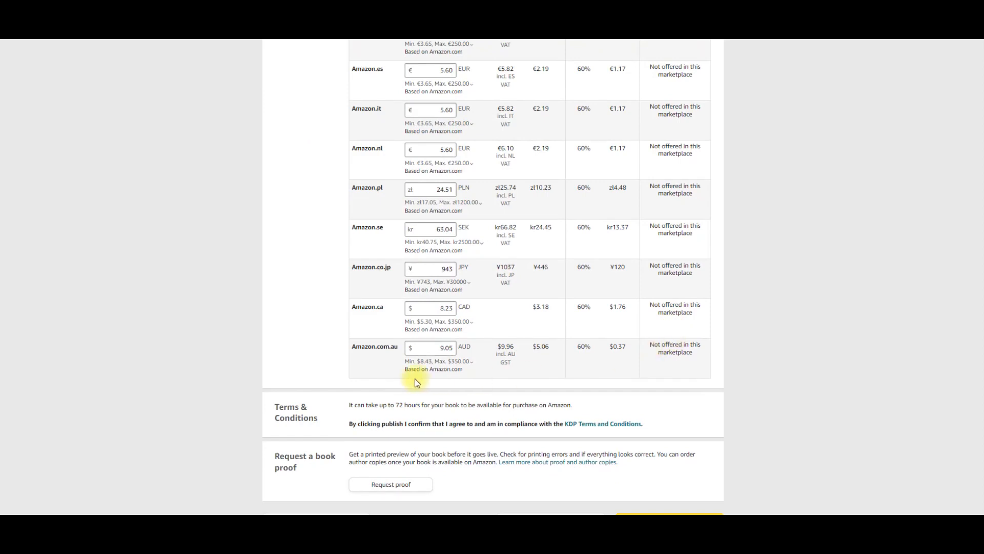
pyautogui.click(445, 348)
pyautogui.press('BackSpace')
pyautogui.write('87')
pyautogui.press('BackSpace')
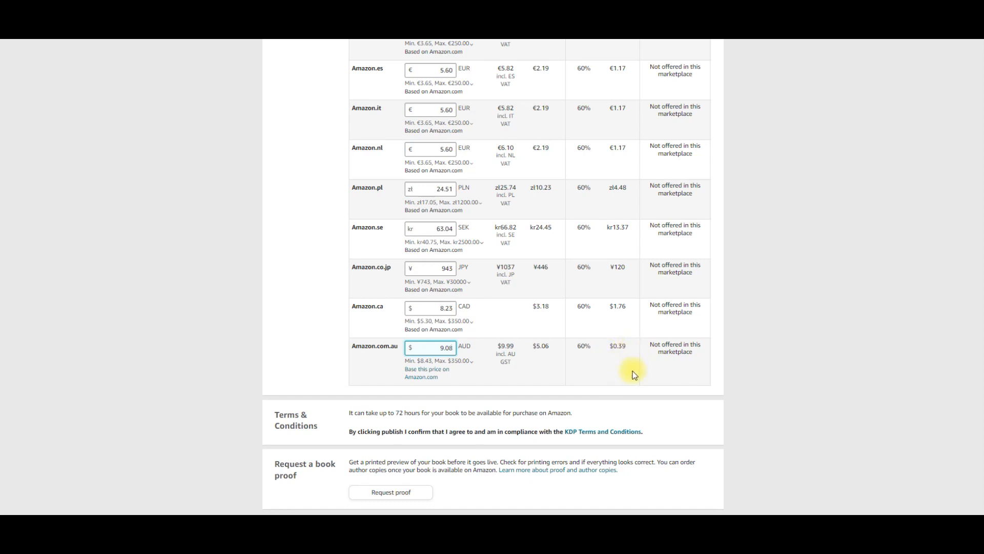
# Review the marketplace prices, publish the paperback, and close the submission confirmation without starting an eBook
pyautogui.scroll(3, 632, 371)
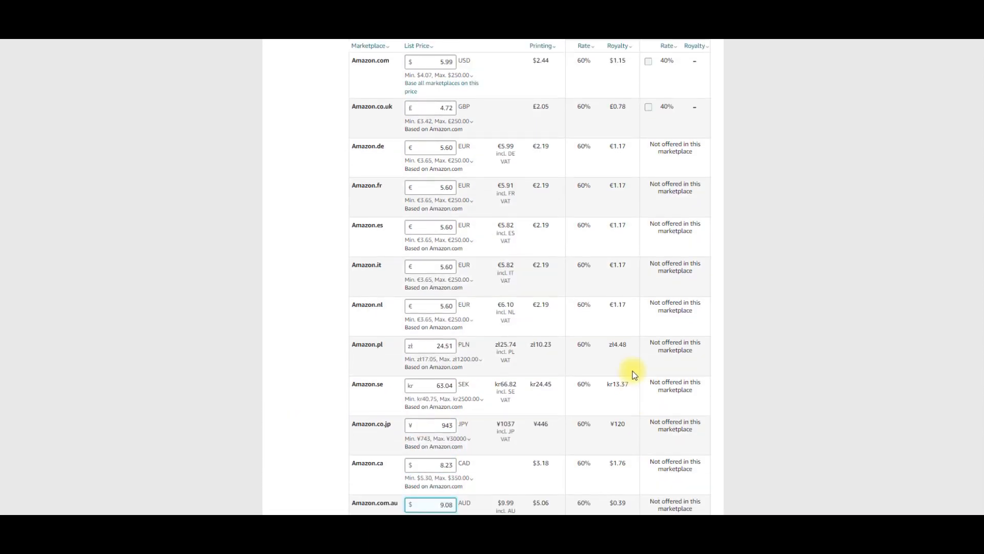
pyautogui.scroll(2, 634, 374)
pyautogui.scroll(-8, 634, 374)
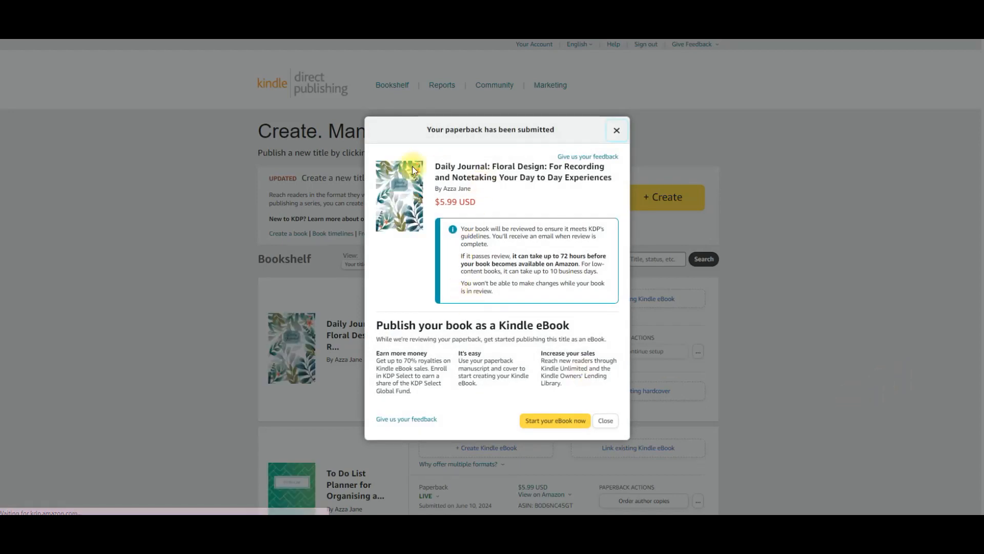
pyautogui.click(605, 421)
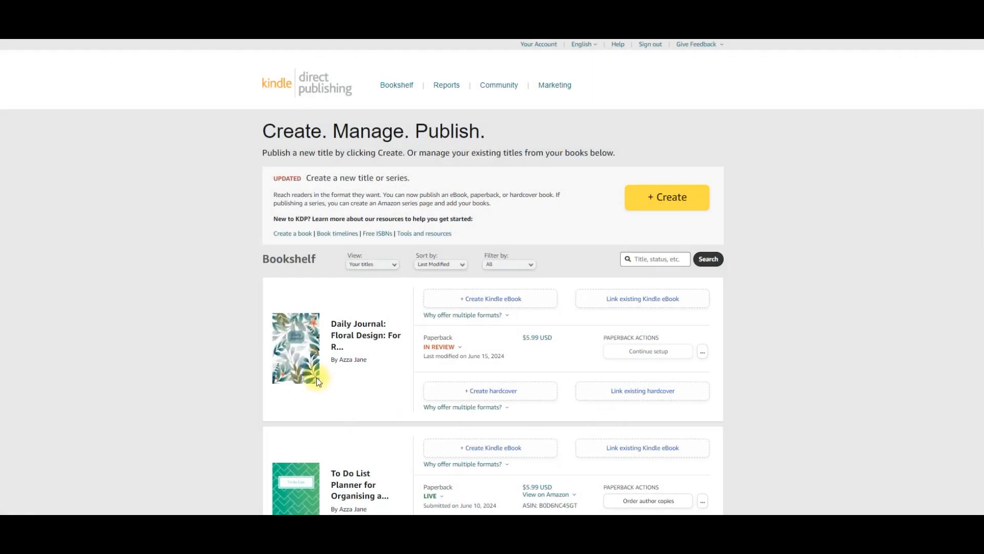
# Read the explanation of the Daily Journal paperback's publishing status on the bookshelf and dismiss it
pyautogui.click(442, 348)
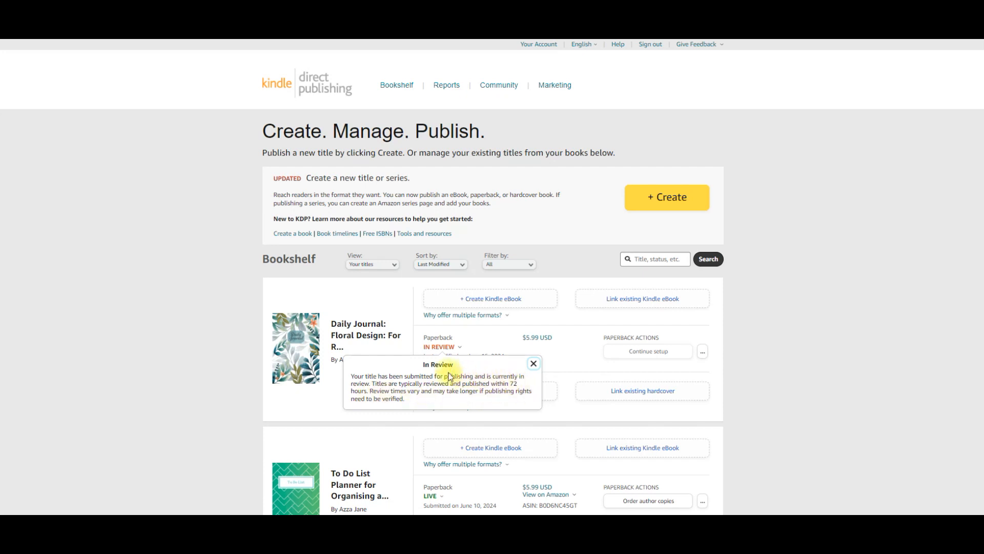
pyautogui.click(898, 275)
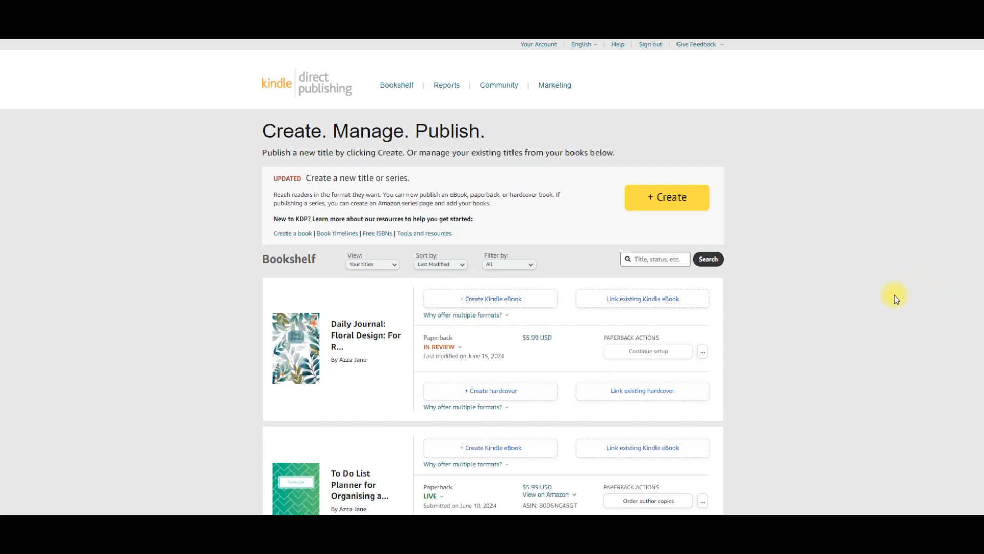
pyautogui.scroll(-1, 895, 297)
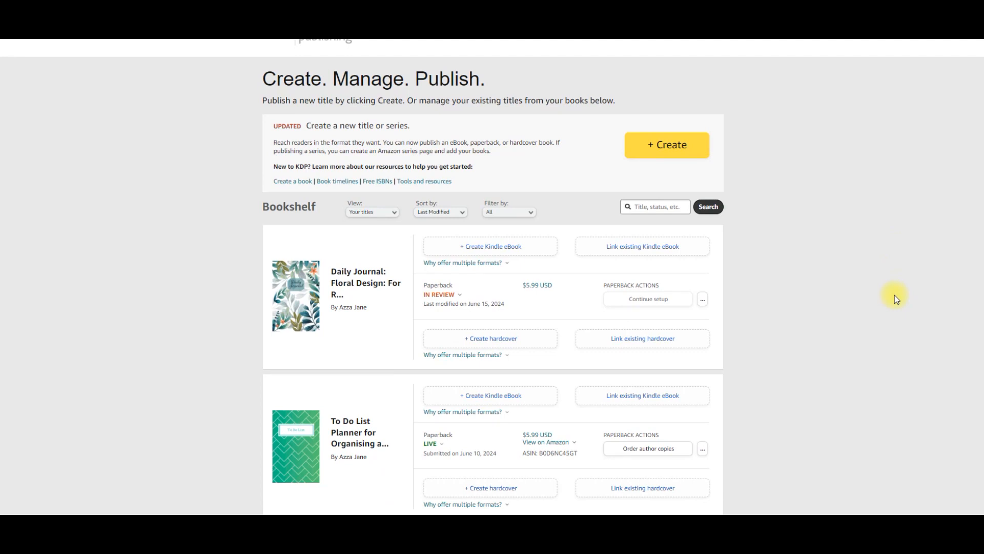
pyautogui.scroll(-2, 890, 297)
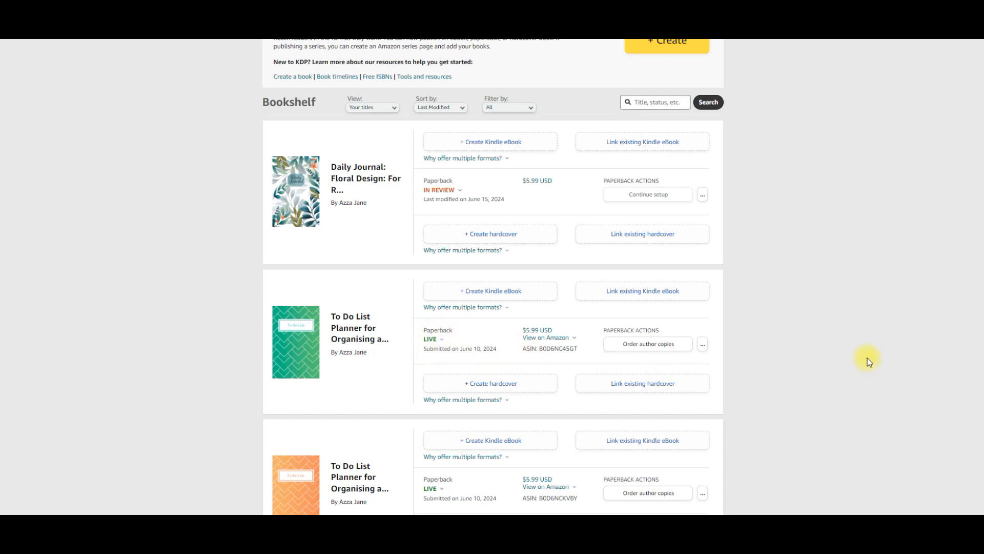
pyautogui.scroll(1, 867, 358)
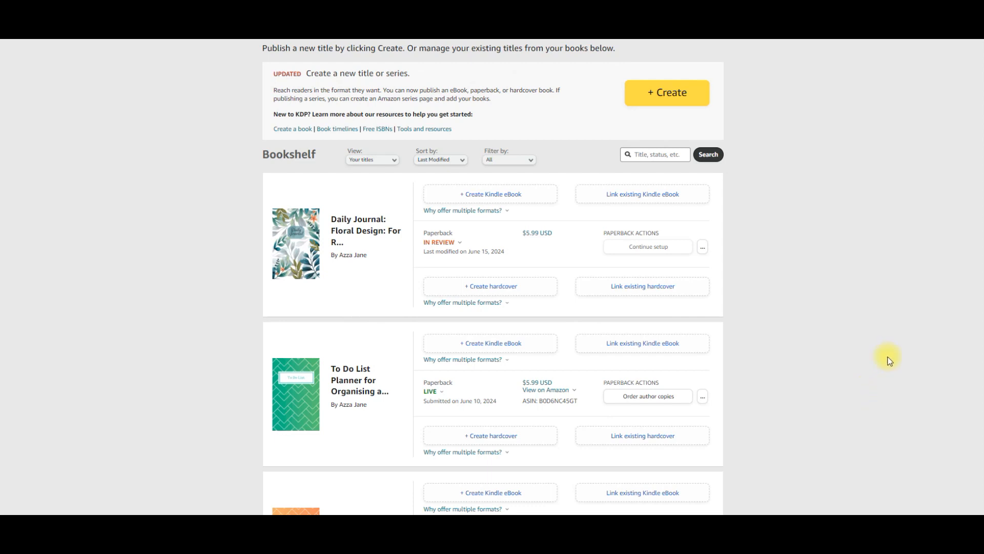
pyautogui.scroll(2, 889, 360)
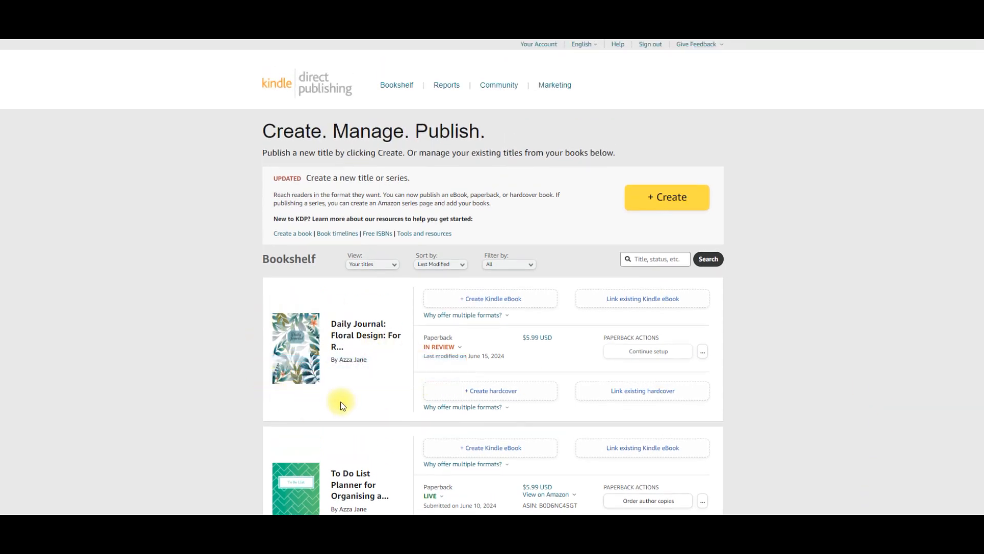